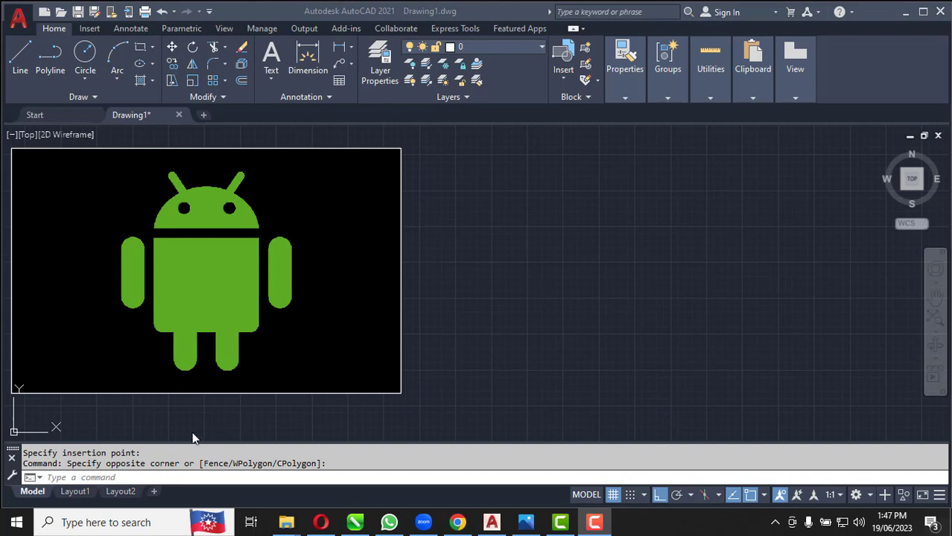
scroll(178, 263, "up", 2)
scroll(178, 262, "down", 4)
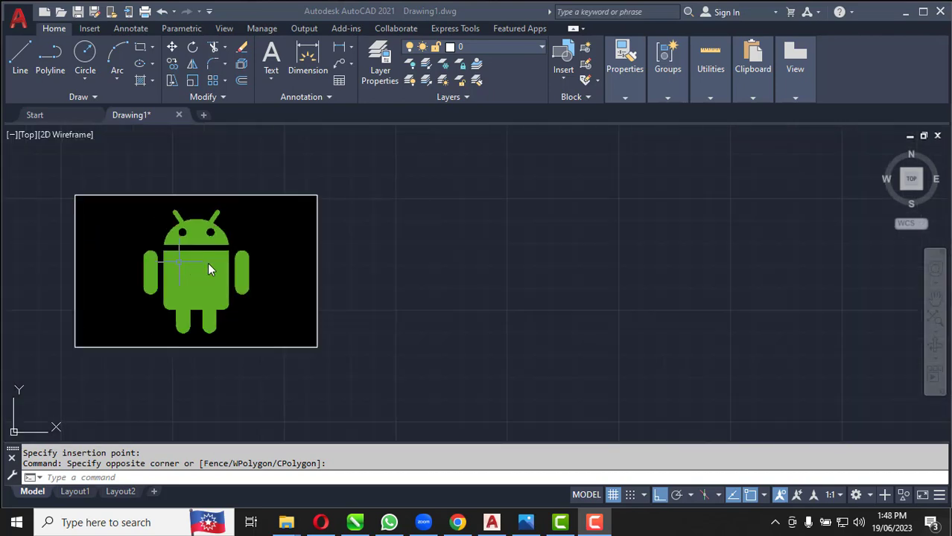
scroll(207, 262, "up", 2)
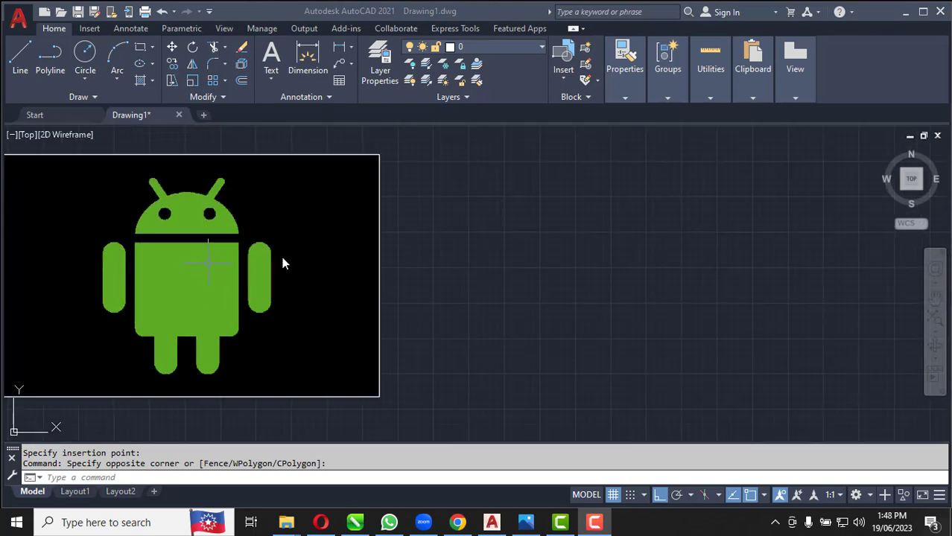
scroll(330, 257, "up", 2)
scroll(184, 256, "down", 3)
scroll(297, 258, "down", 3)
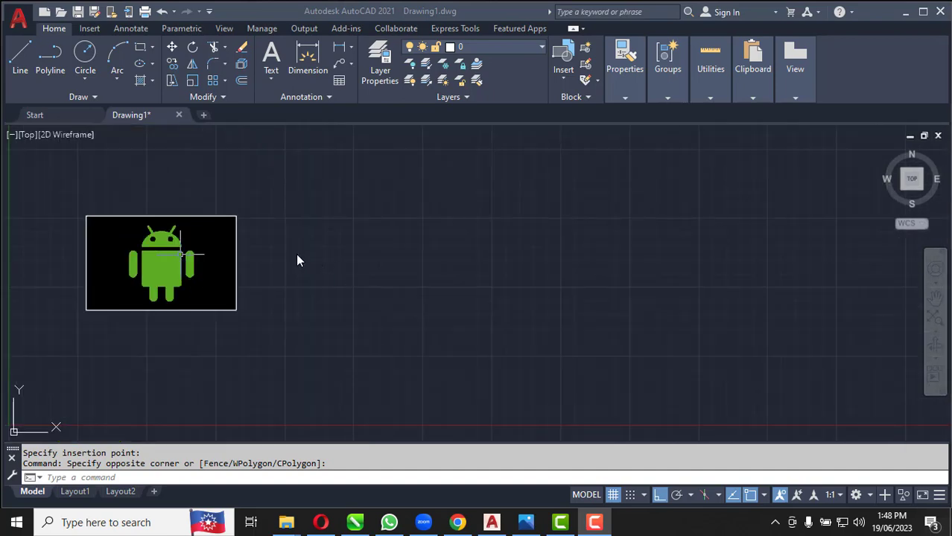
Draw the robot's body beside the reference image as a closed rectangle of lines, 46 units high and 50 units wide
scroll(283, 257, "up", 4)
left_click(19, 50)
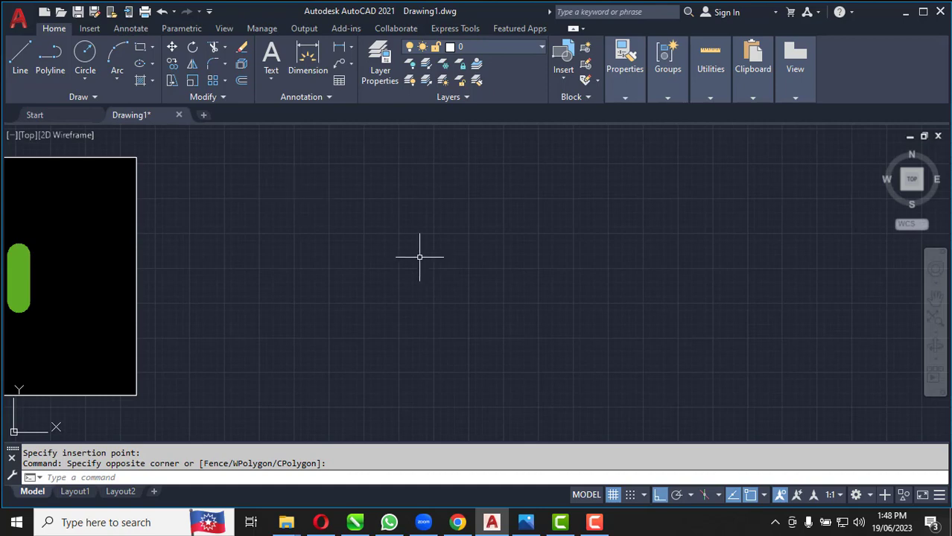
left_click(20, 51)
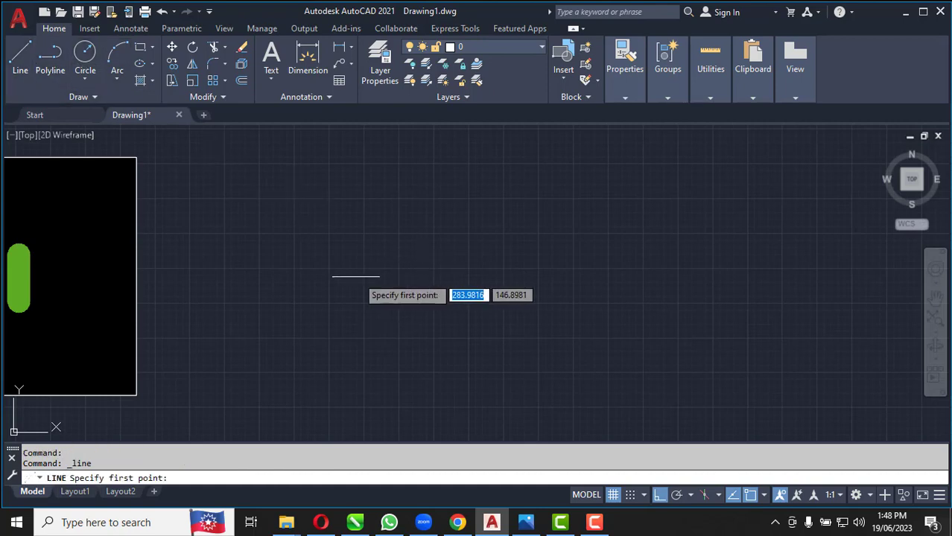
left_click(382, 323)
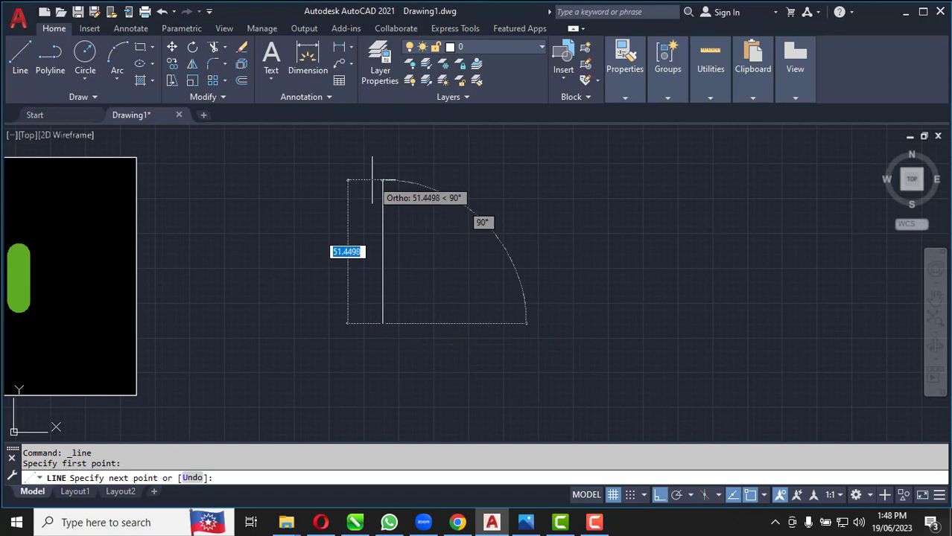
type("4")
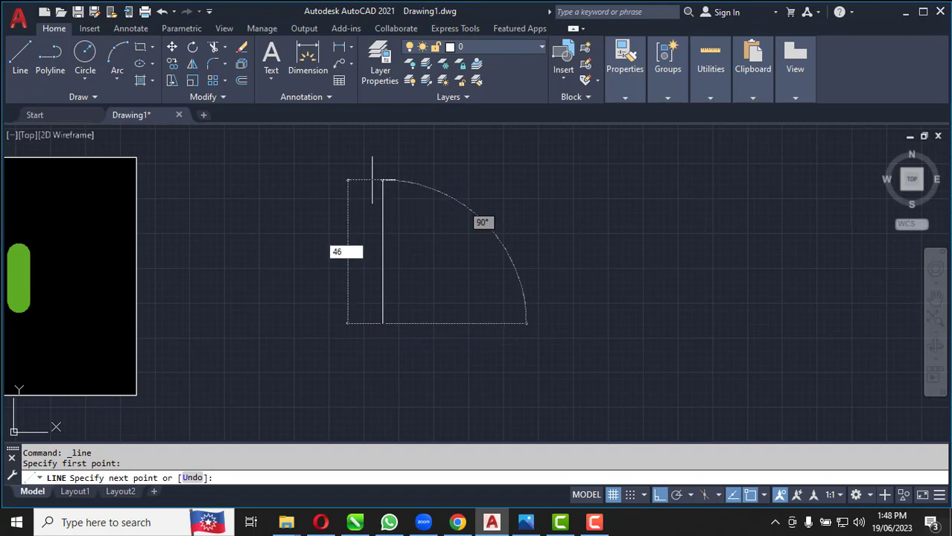
type("6")
key("Return")
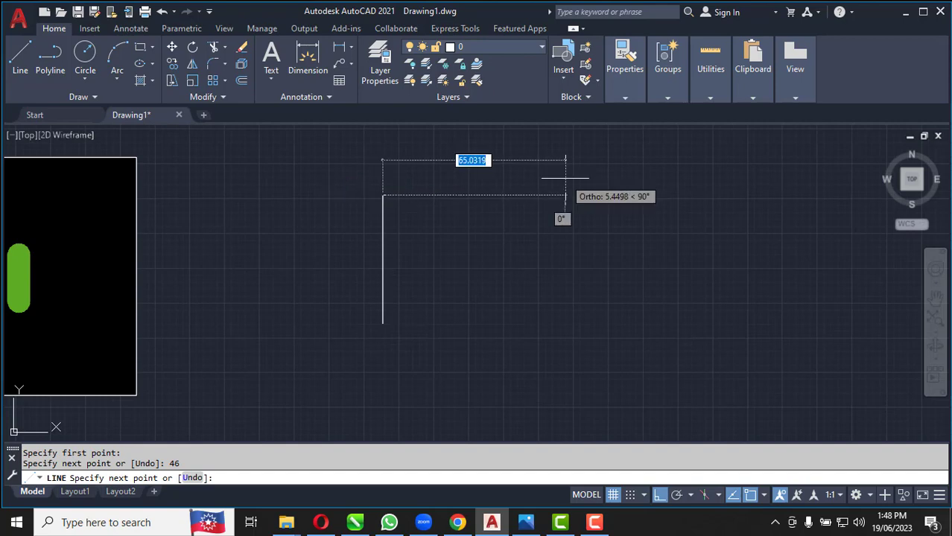
type("5")
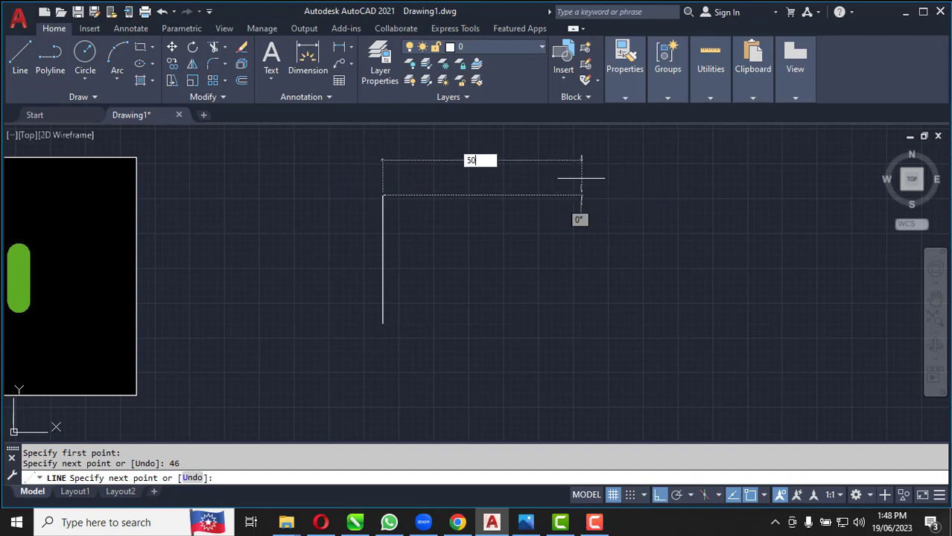
type("0")
key("Return")
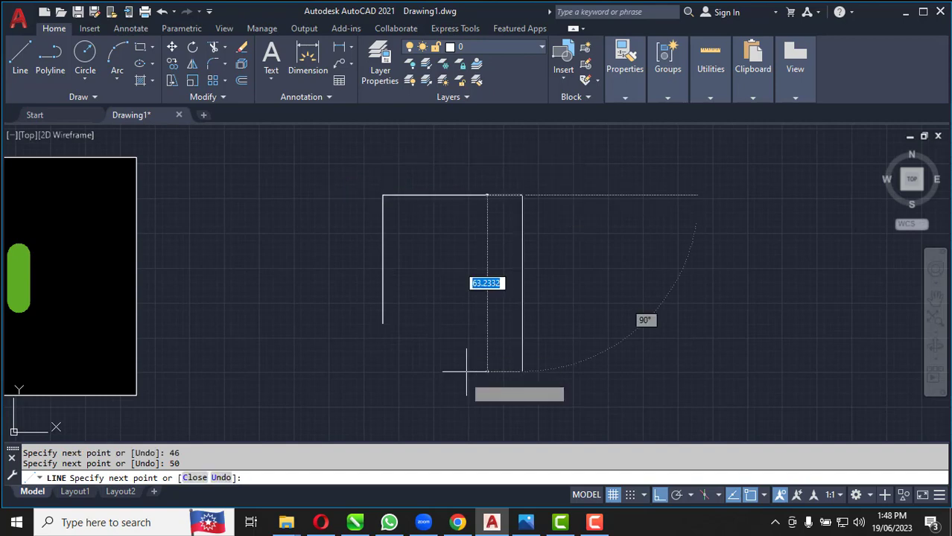
type("46")
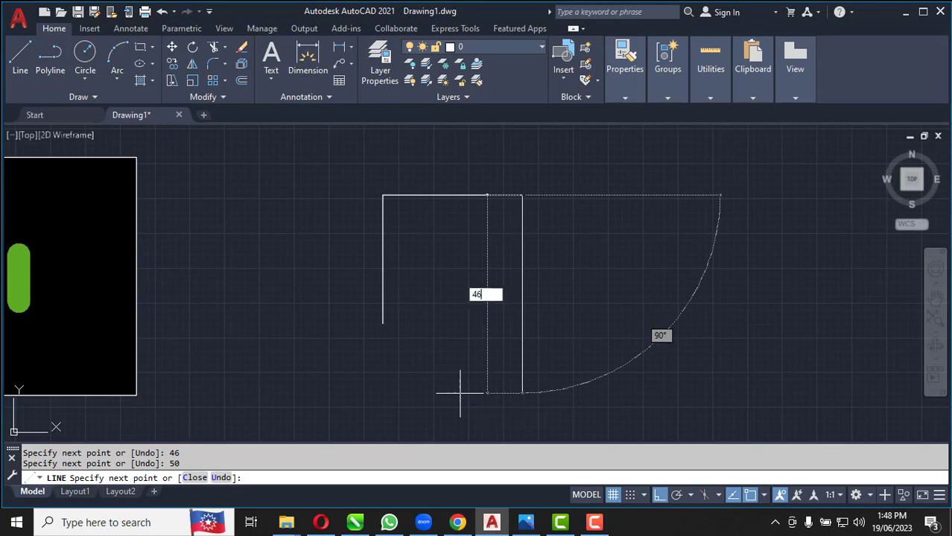
key("Return")
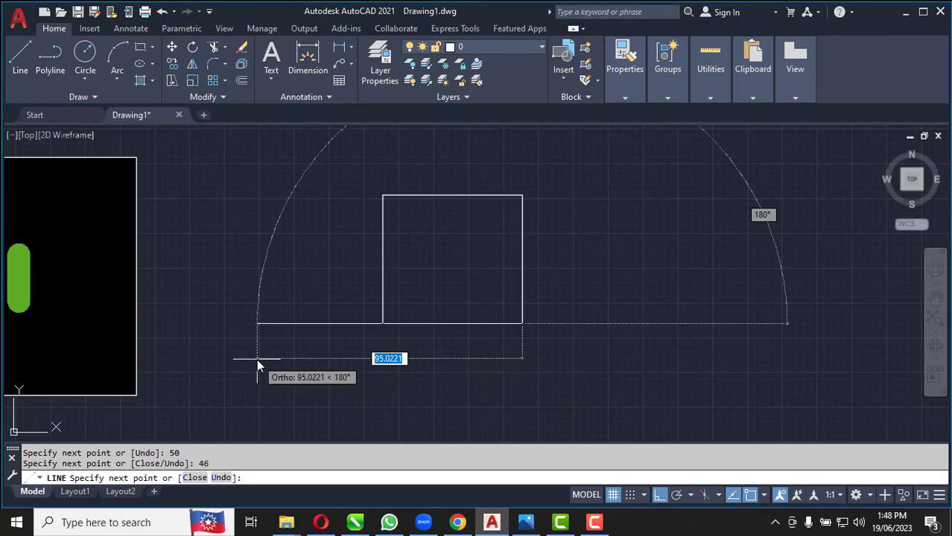
type("50")
key("Return")
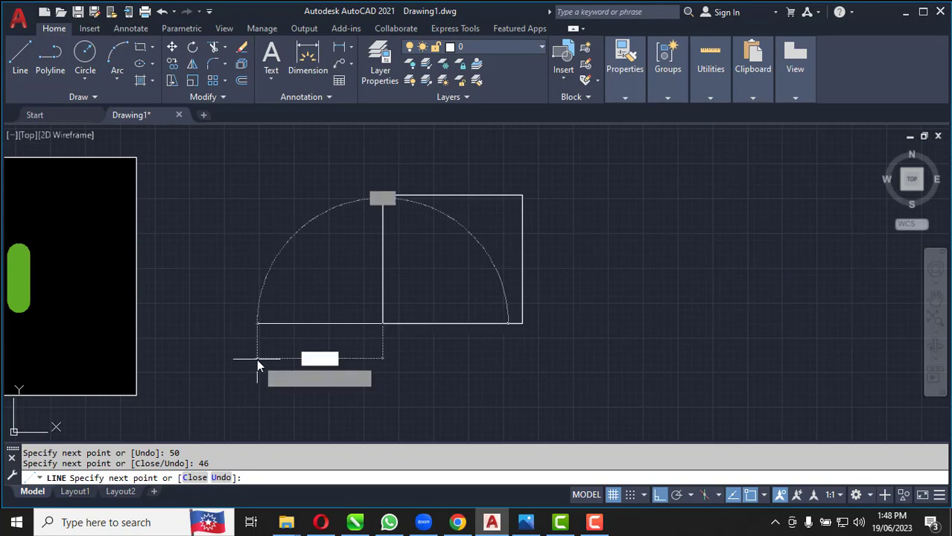
key("Return")
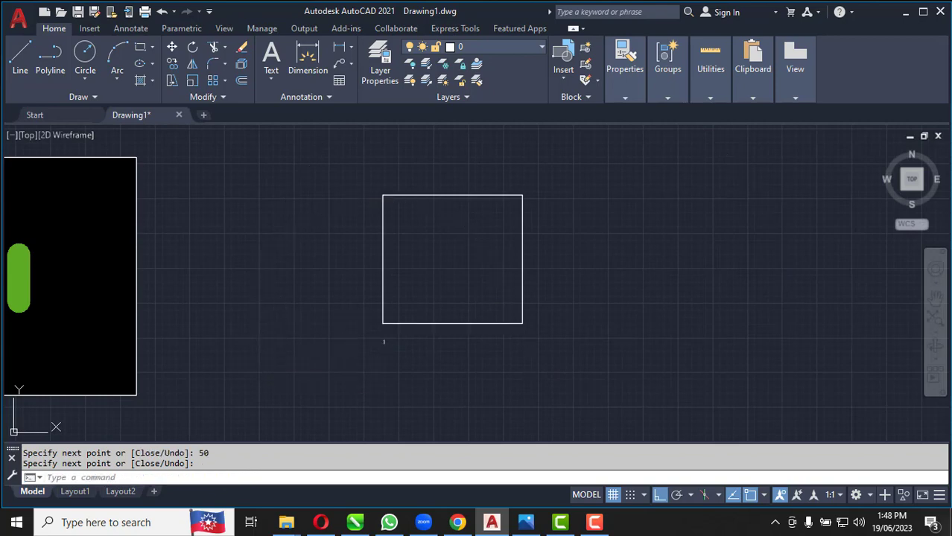
Draw a line over the body's bottom edge from its midpoint to the lower-right corner
scroll(469, 347, "up", 2)
scroll(447, 342, "down", 6)
scroll(337, 339, "up", 4)
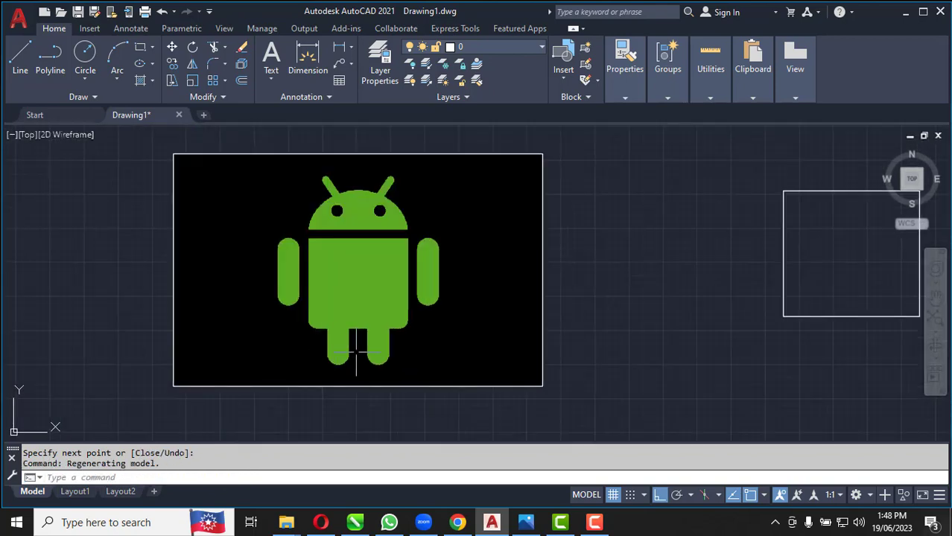
scroll(298, 332, "down", 4)
scroll(518, 333, "up", 6)
scroll(630, 335, "down", 2)
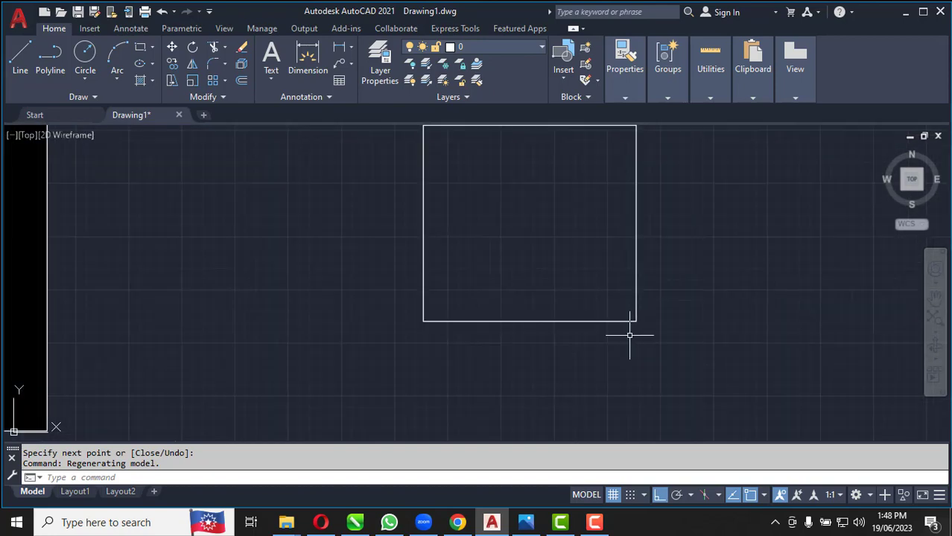
left_click(20, 54)
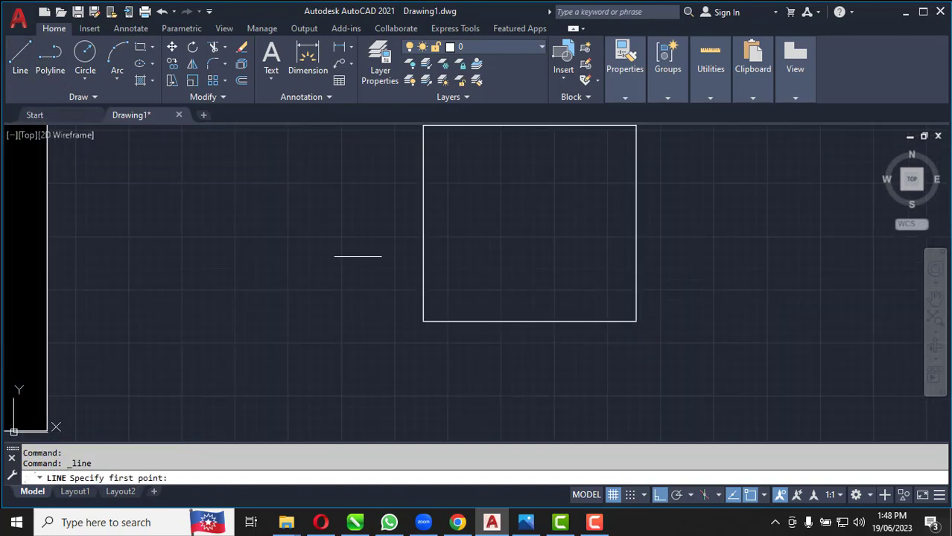
left_click(530, 321)
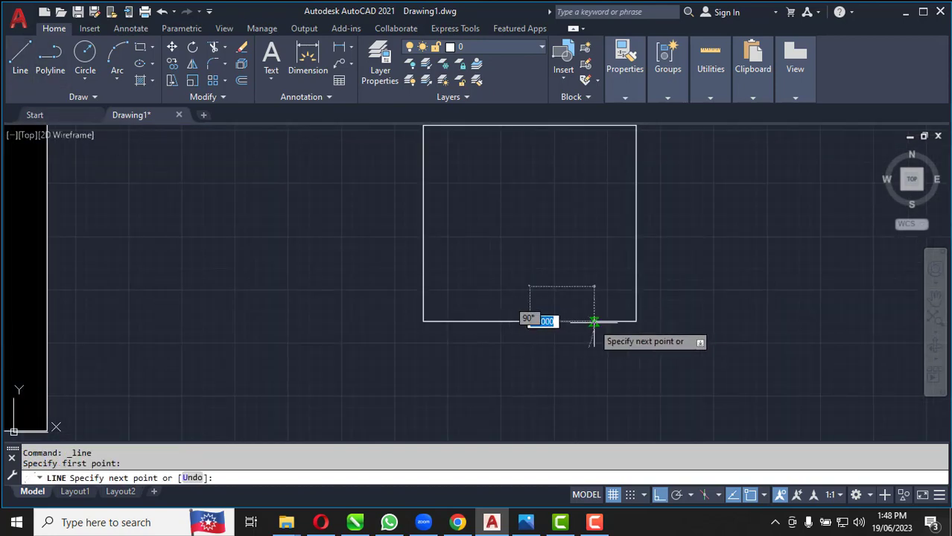
left_click(635, 322)
key("Return")
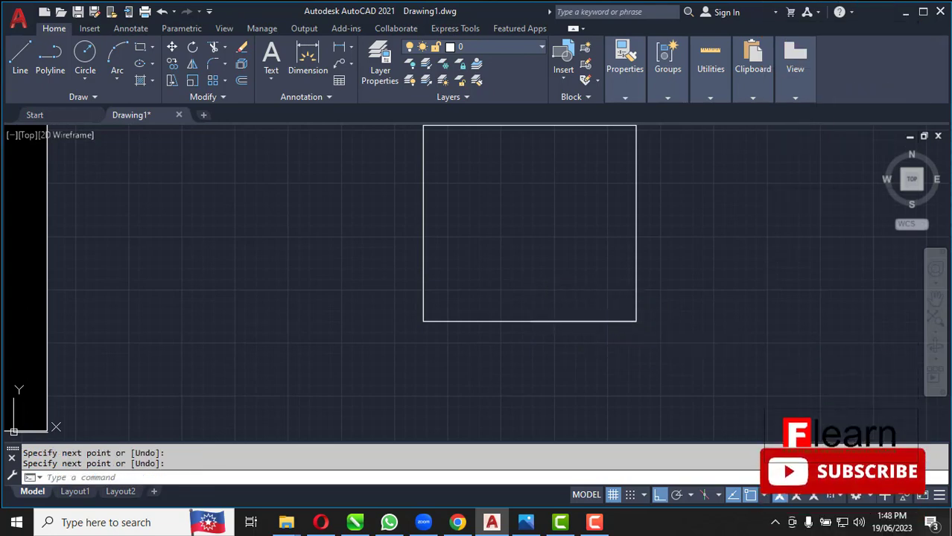
Draw a 13-unit line straight down from the midpoint of the bottom edge's right half as the leg's centre line
left_click(21, 70)
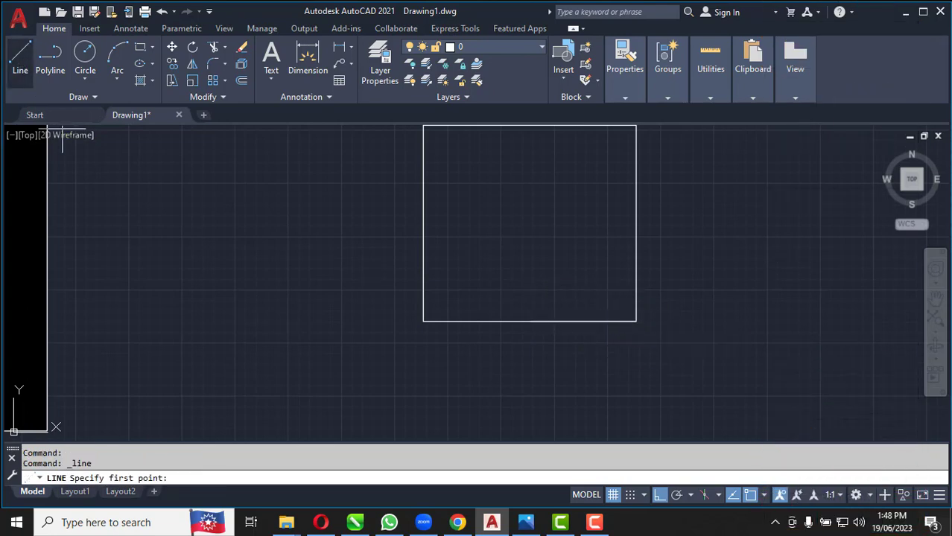
left_click(582, 321)
scroll(575, 324, "down", 2)
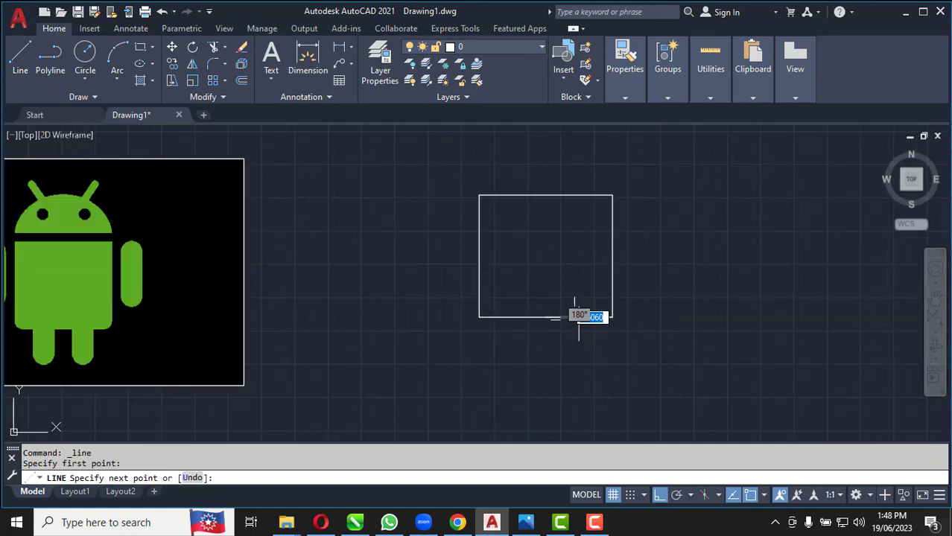
scroll(587, 382, "up", 2)
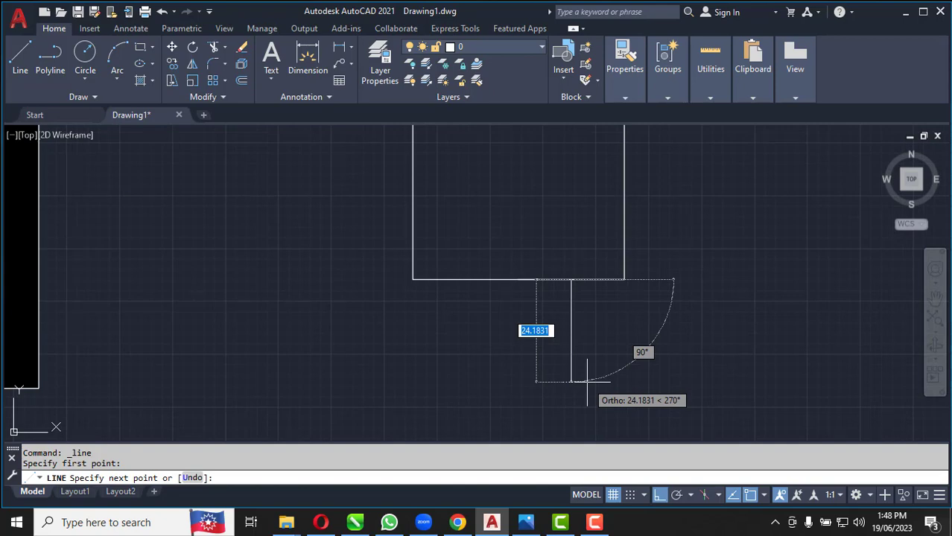
type("14")
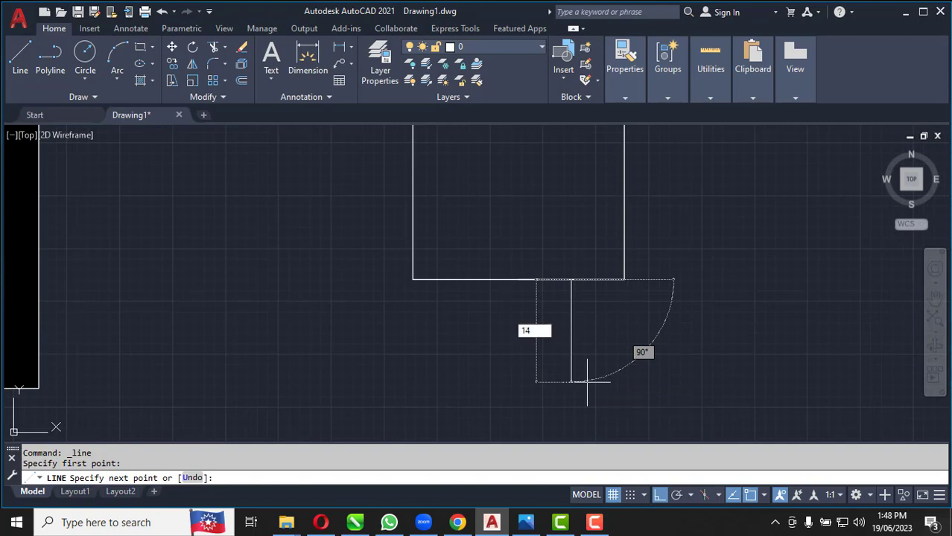
key("Return")
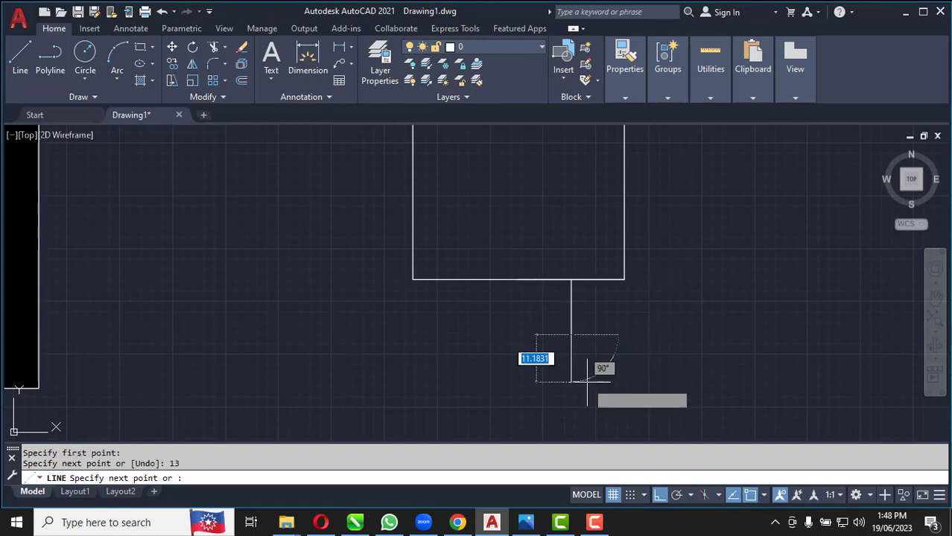
Draw a circle with a diameter of 12.5 centred on the lower end of the leg's centre line
scroll(592, 344, "up", 4)
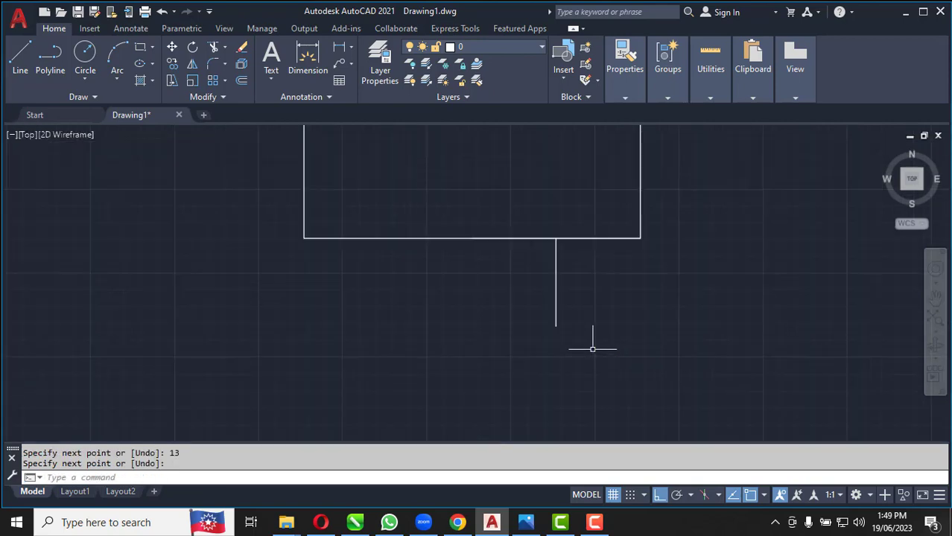
left_click(83, 82)
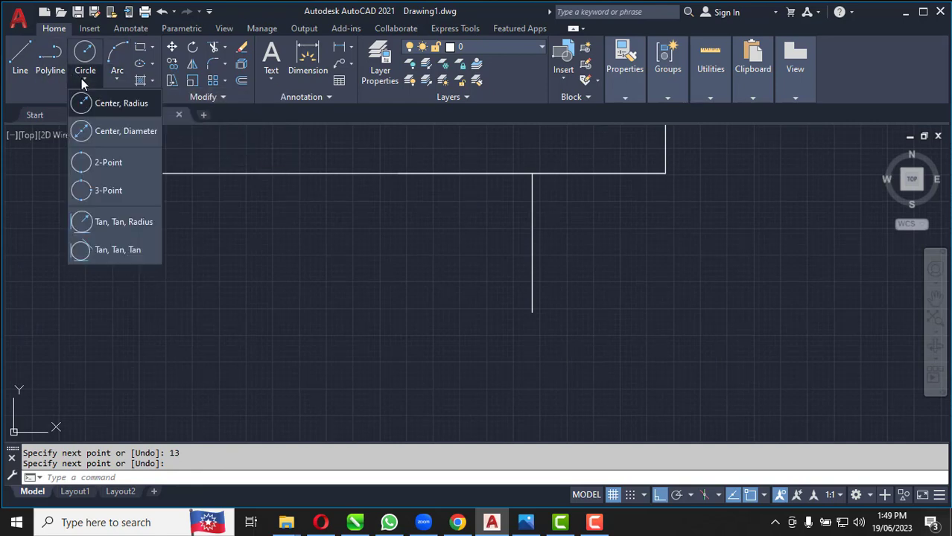
left_click(108, 131)
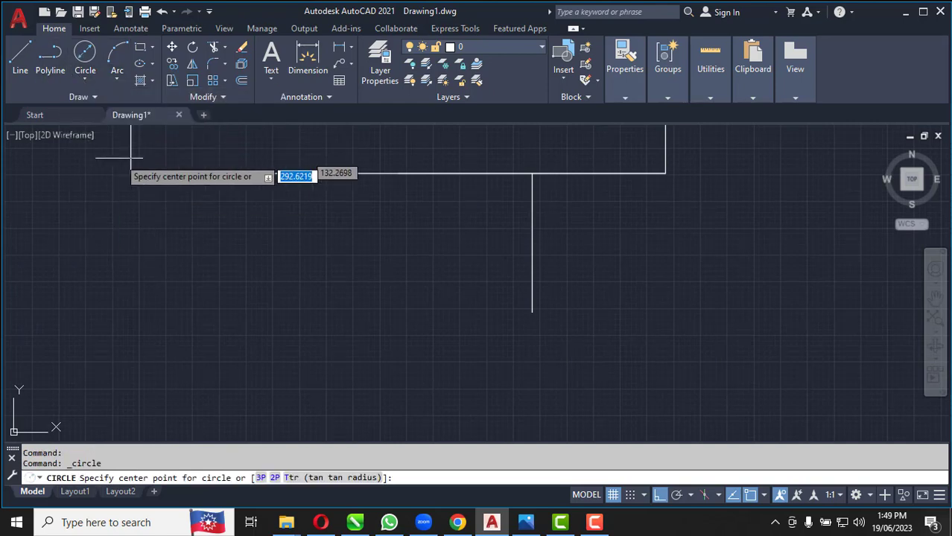
left_click(531, 312)
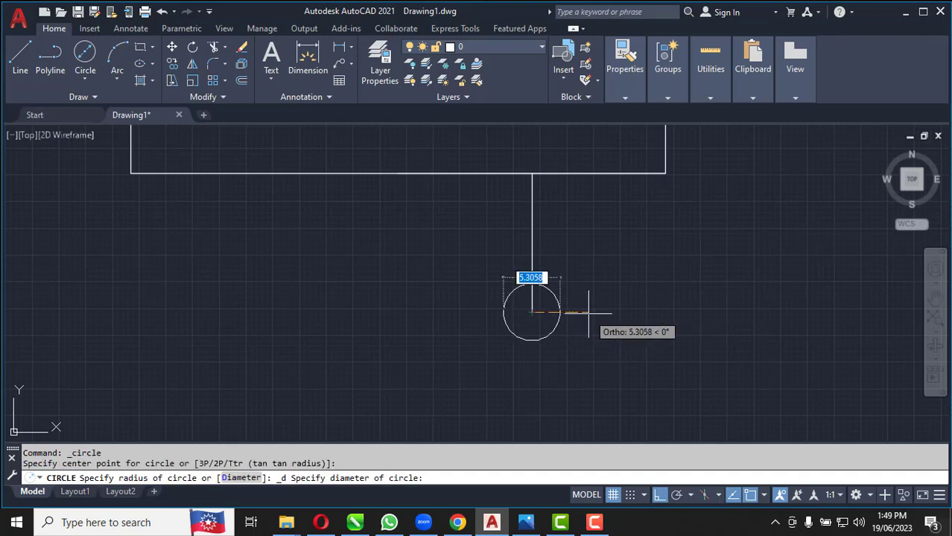
type("12.5")
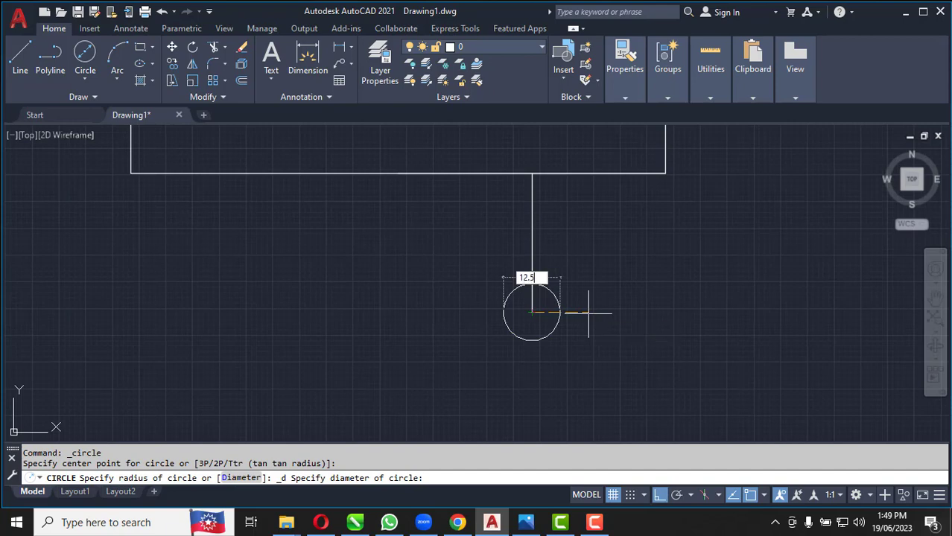
key("Return")
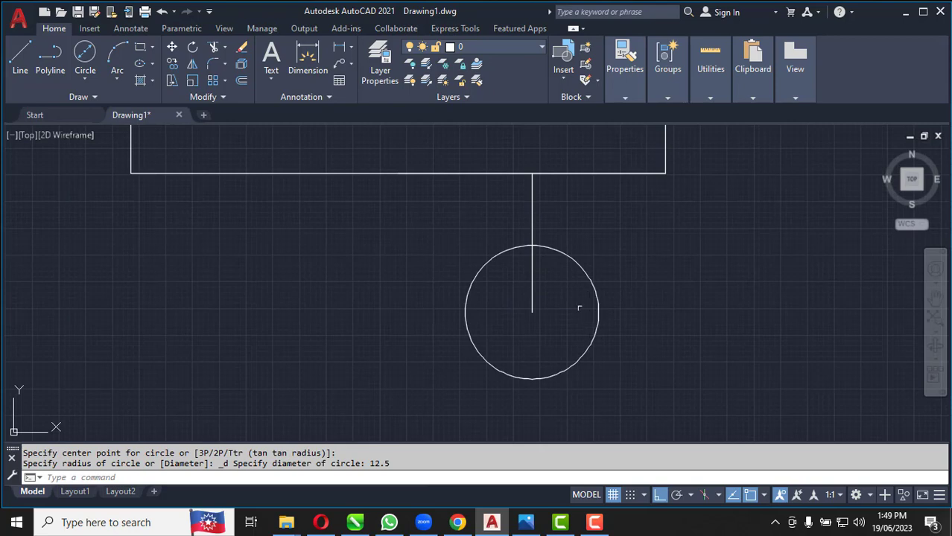
Draw the leg's two vertical sides from the circle's right and left quadrants up to the body's bottom edge
scroll(554, 300, "down", 2)
left_click(20, 55)
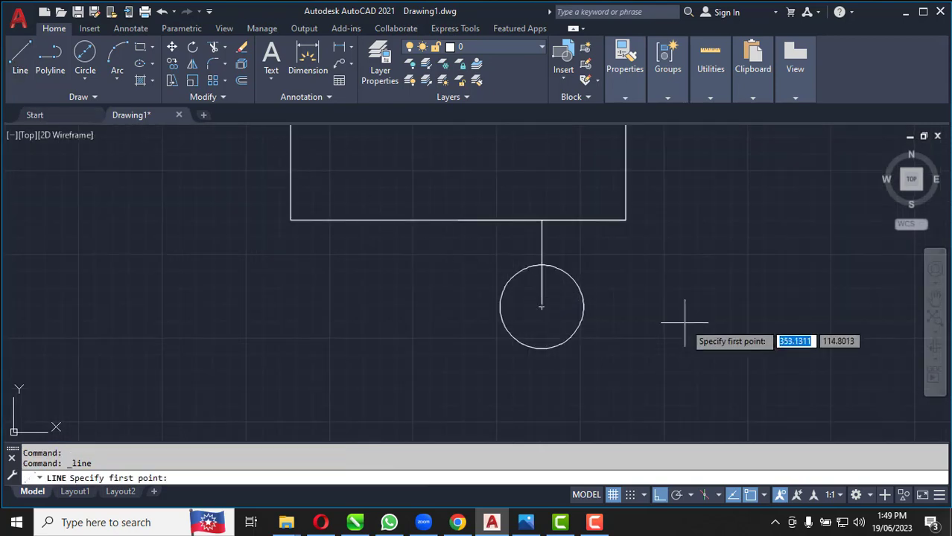
left_click(583, 306)
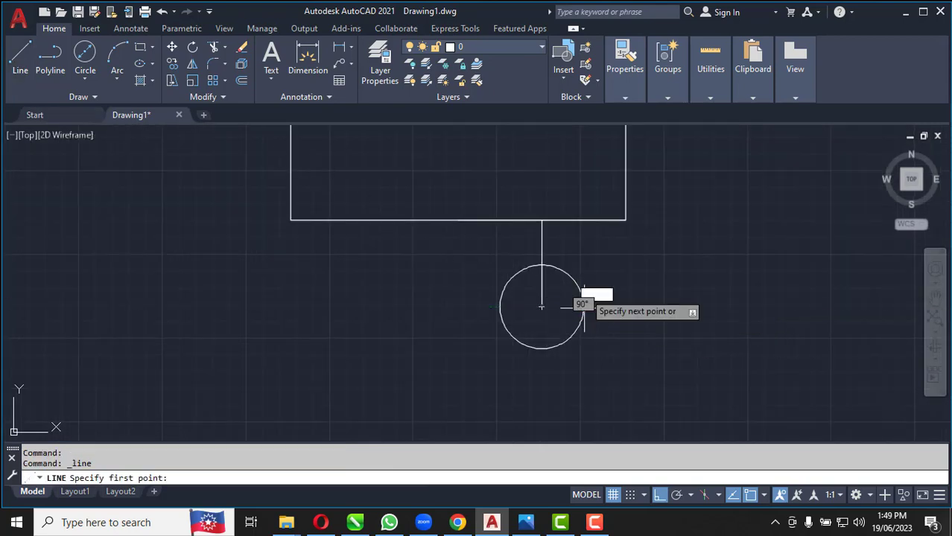
left_click(583, 220)
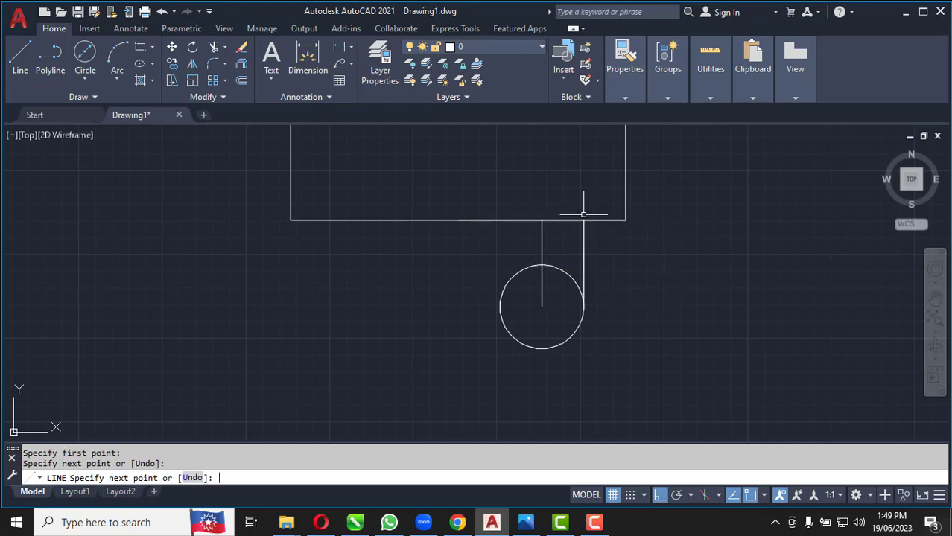
key("Return")
key("Return")
left_click(500, 306)
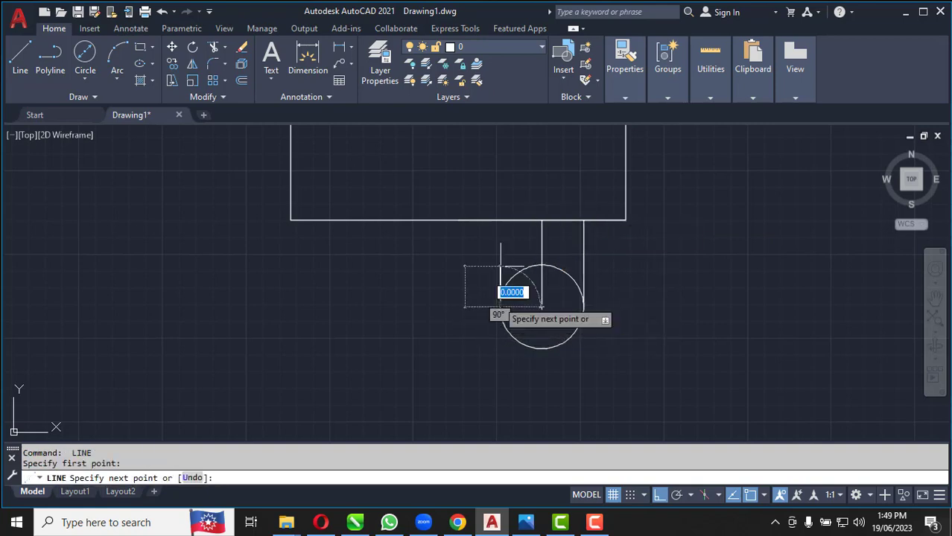
left_click(499, 219)
key("Return")
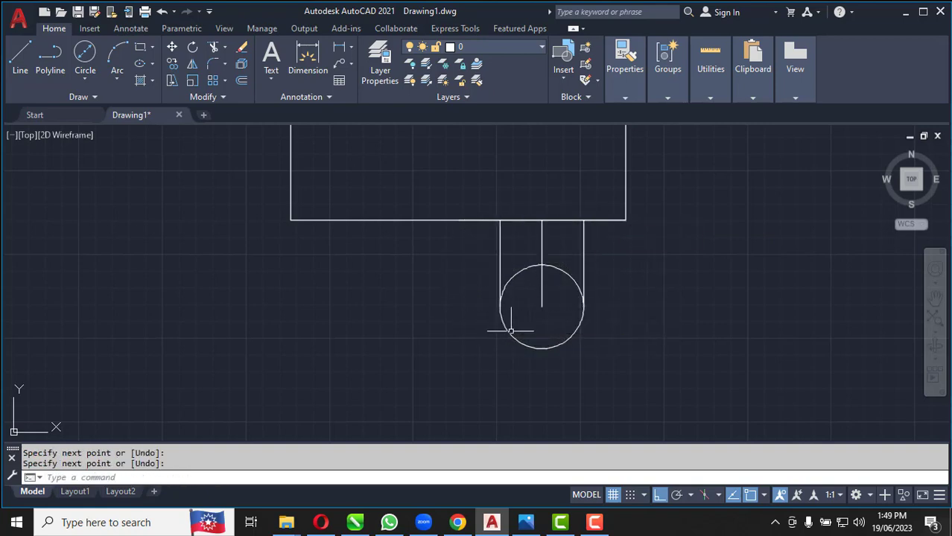
Delete the leg's centre line and trim away the upper half of the circle between the leg's sides
left_click(558, 289)
left_click(539, 309)
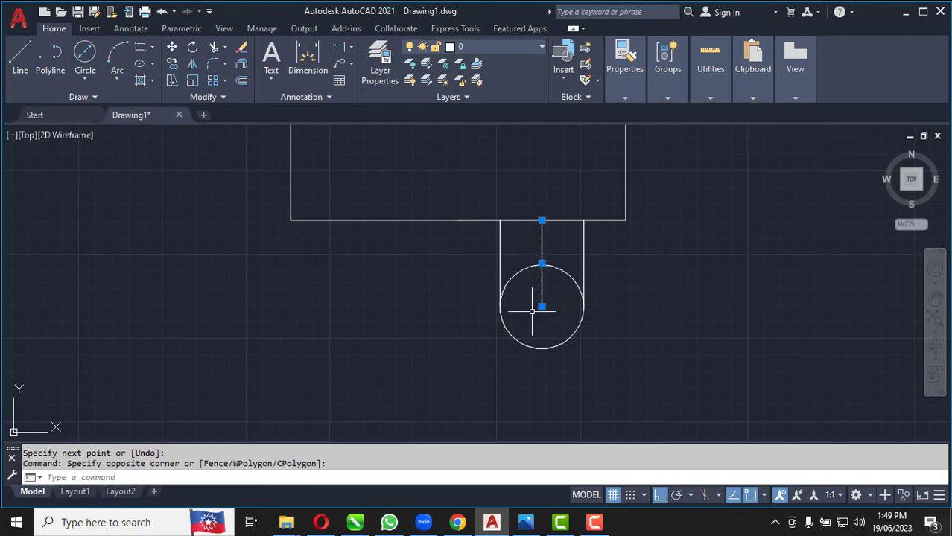
key("Delete")
left_click(213, 50)
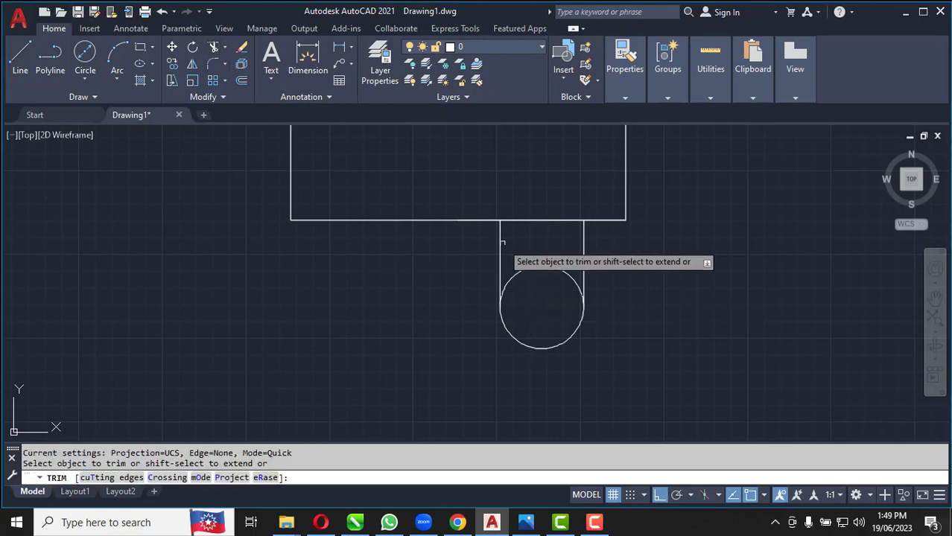
left_click(554, 268)
scroll(540, 326, "down", 2)
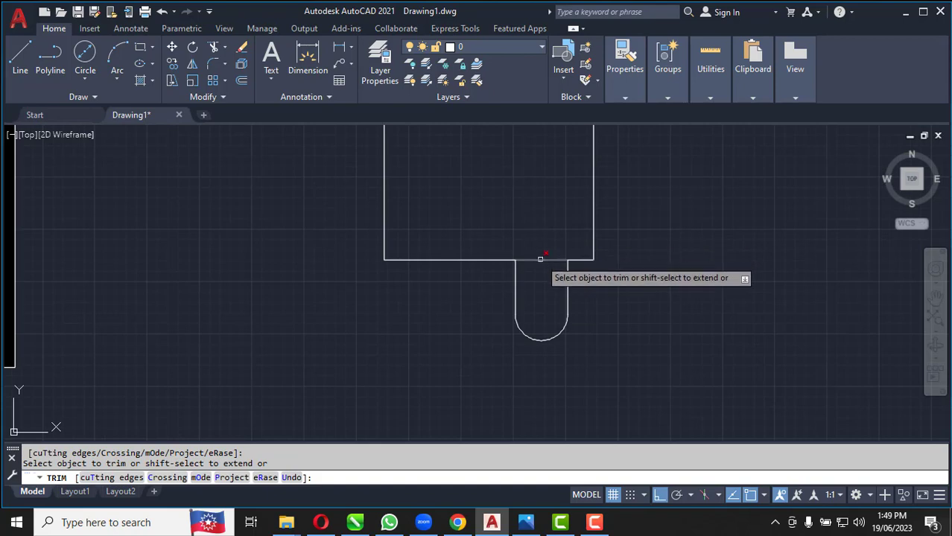
Trim the body's bottom edge between the two sides of the right leg
key("Escape")
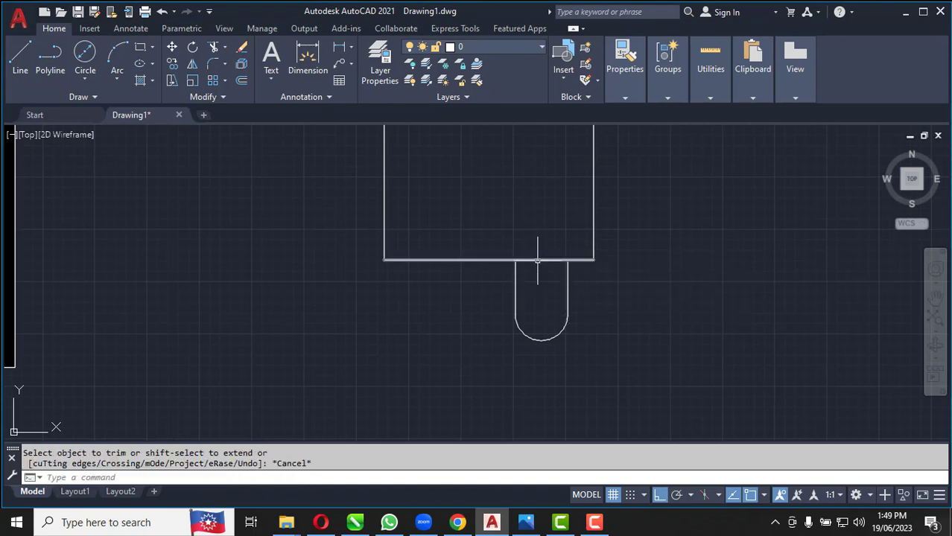
left_click(538, 260)
key("Escape")
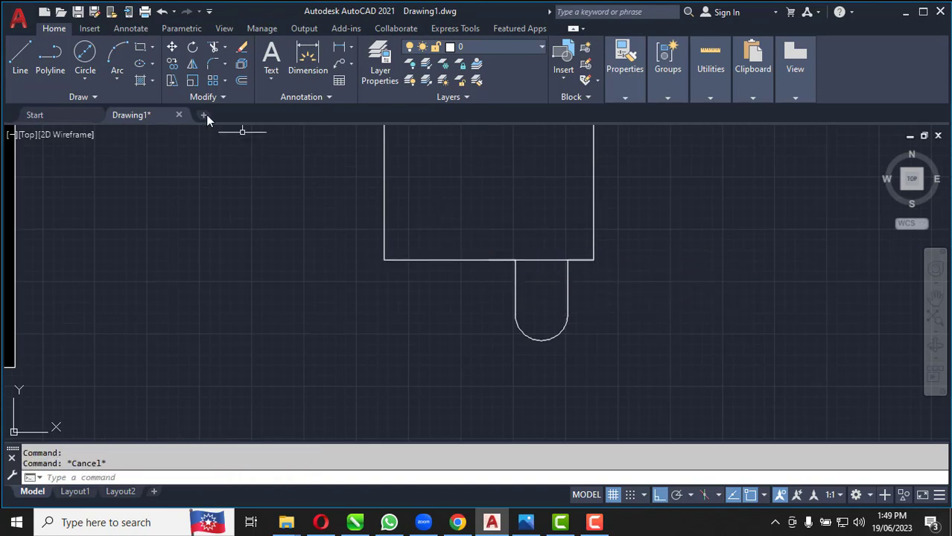
key("Return")
left_click(548, 260)
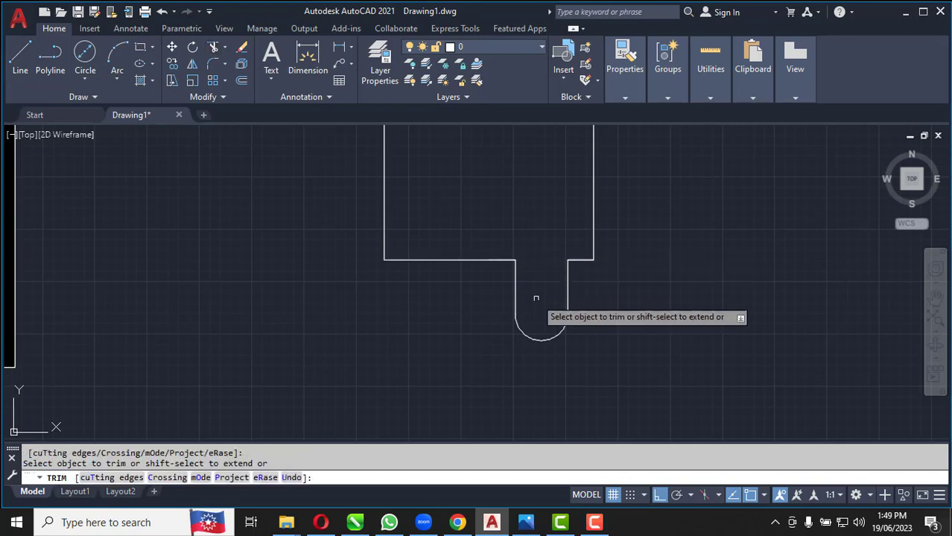
Mirror the right leg's outline about the body's vertical centre line, keeping the original
left_click(597, 351)
left_click(453, 291)
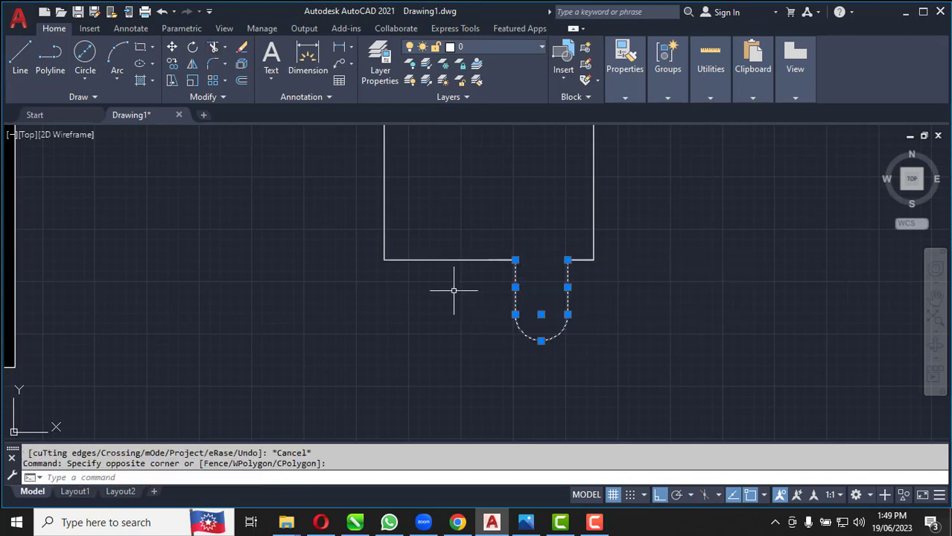
left_click(192, 65)
scroll(397, 330, "down", 4)
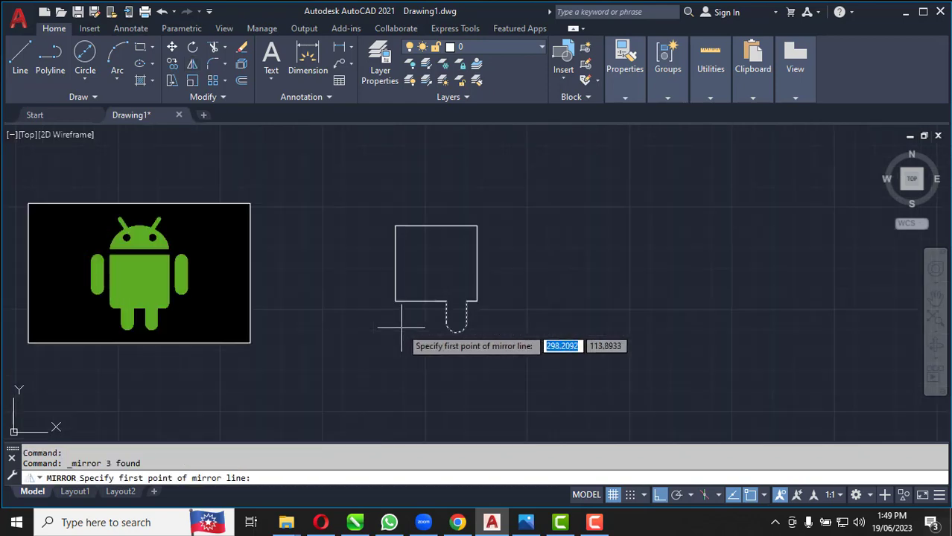
left_click(436, 226)
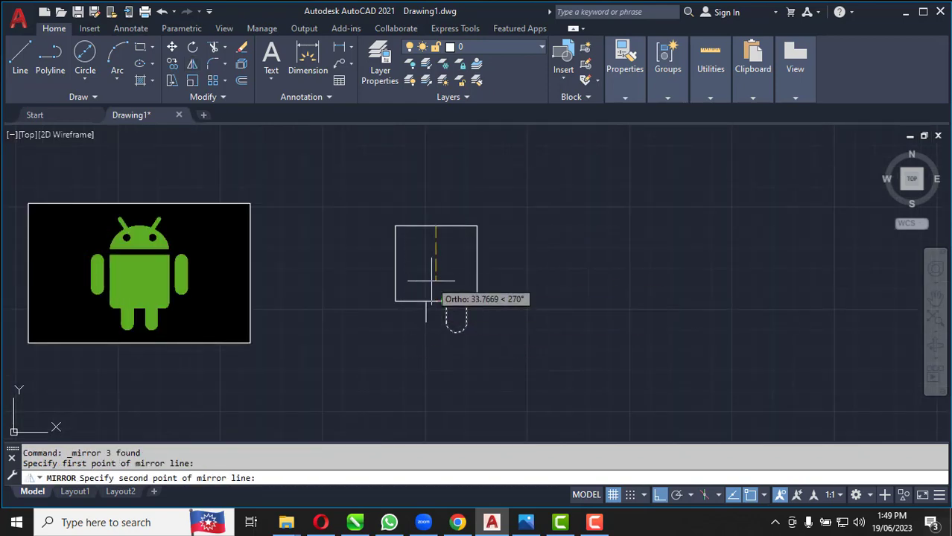
left_click(436, 278)
key("Return")
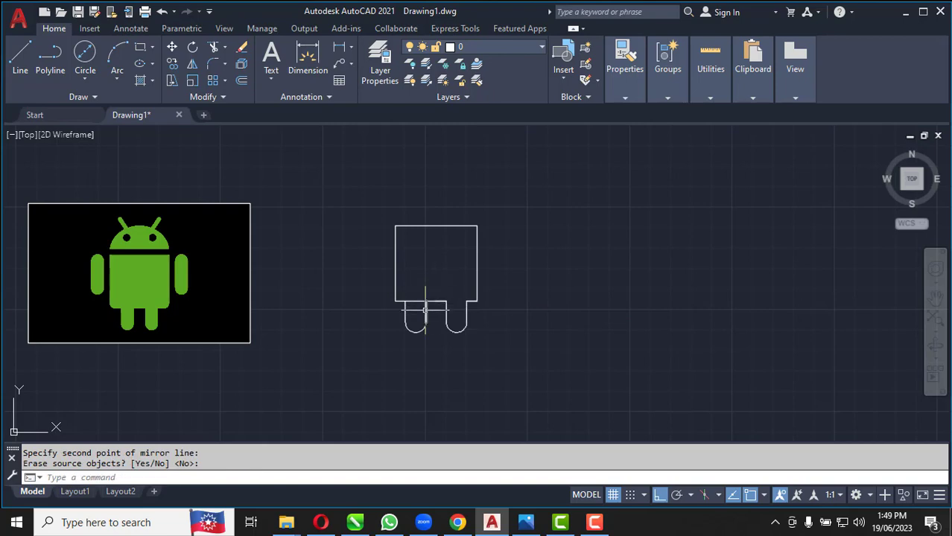
Trim the body's bottom edge between the two sides of the left leg
scroll(430, 307, "up", 8)
left_click(214, 48)
left_click_drag(346, 293, 304, 202)
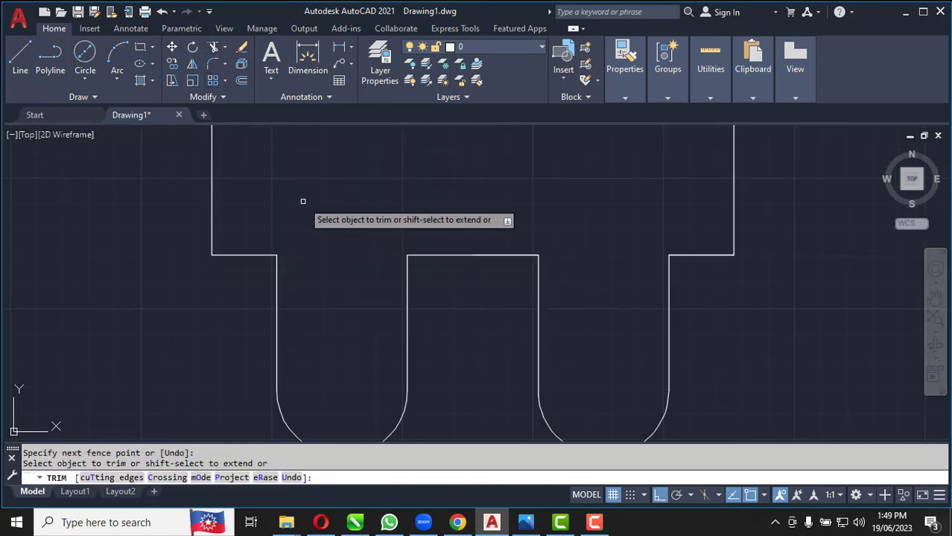
key("Escape")
scroll(456, 303, "down", 2)
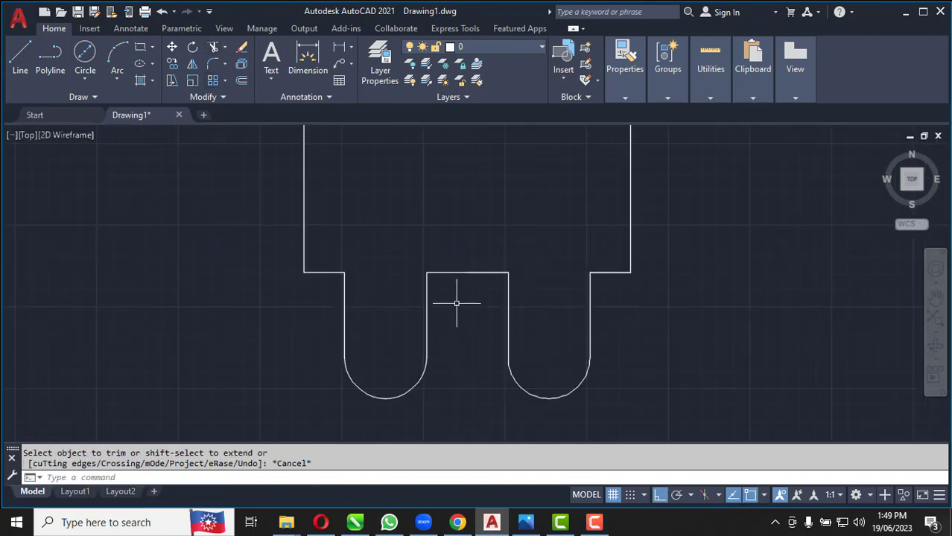
Draw a circle of radius 3 tangent to the body's bottom edge and left side in the lower-left corner
scroll(366, 294, "up", 3)
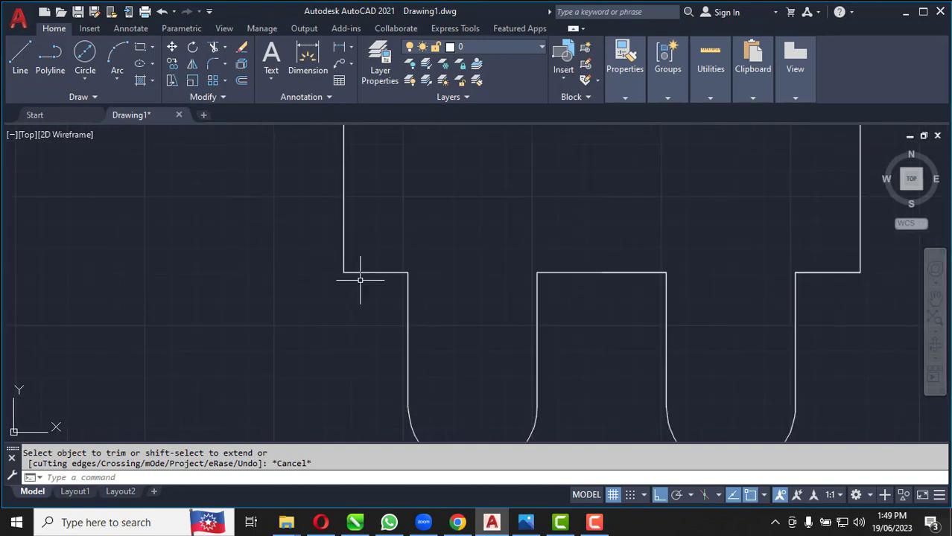
scroll(366, 283, "up", 2)
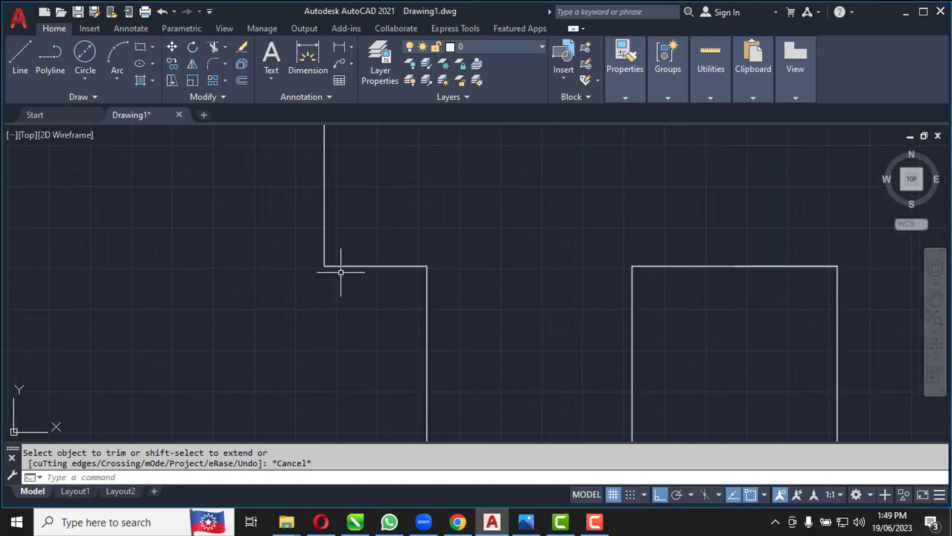
left_click(89, 75)
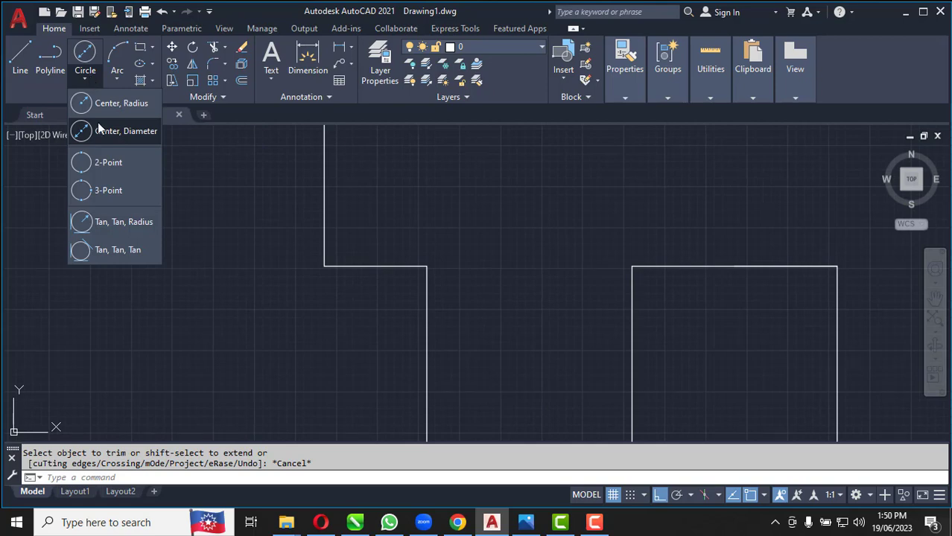
left_click(114, 223)
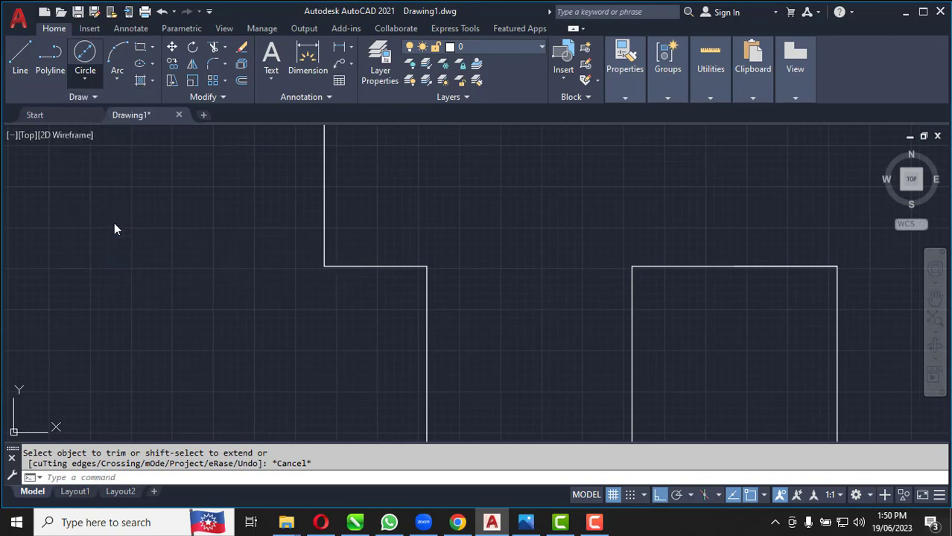
left_click(351, 266)
left_click(323, 221)
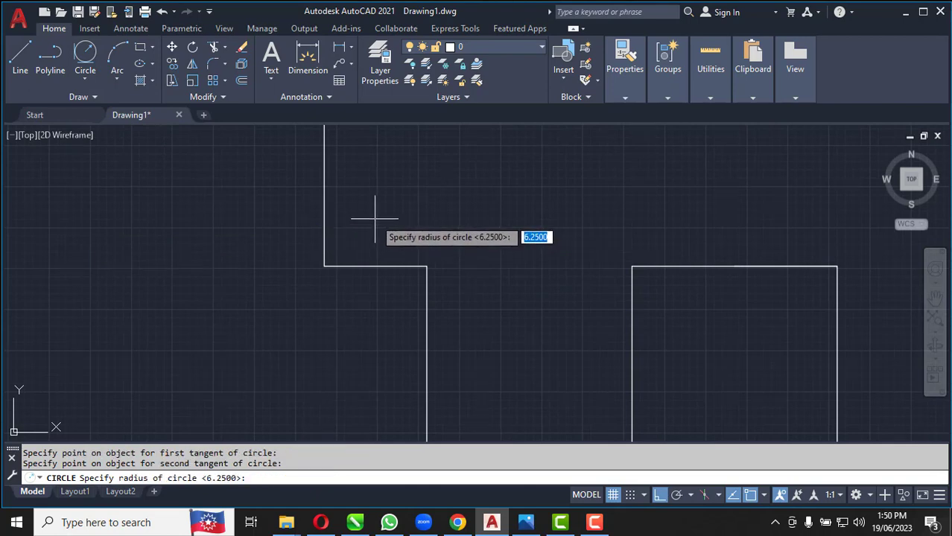
key("Return")
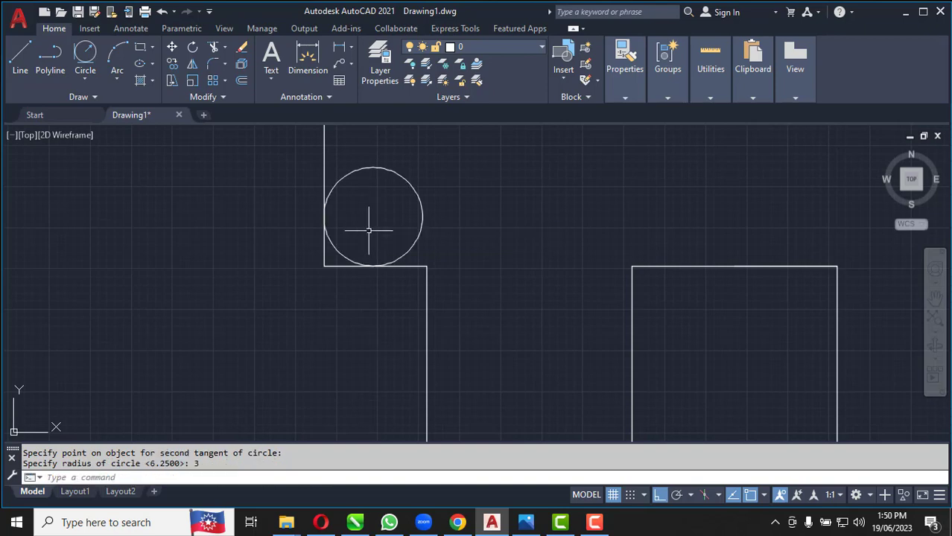
Trim the body's lower-left corner lines and the rest of the circle, leaving only the rounding arc
left_click(215, 49)
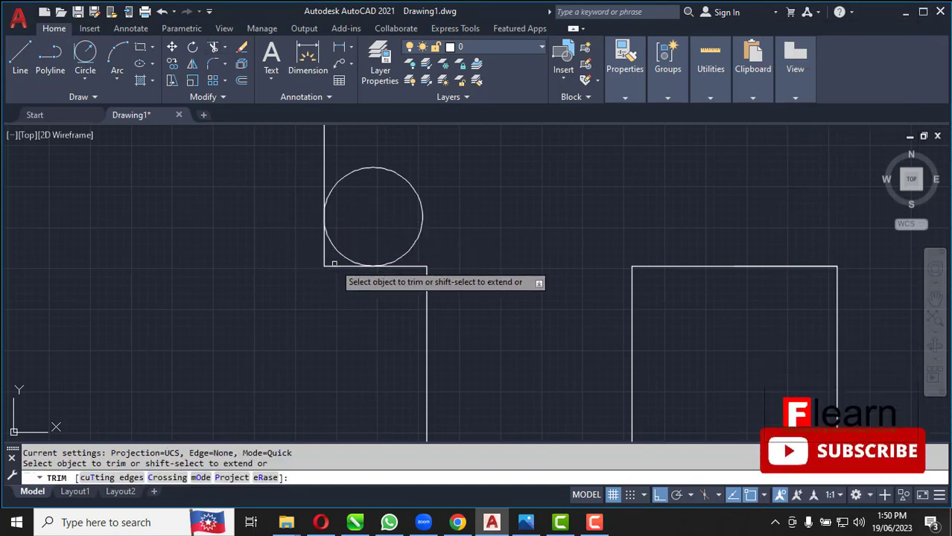
left_click(323, 253)
left_click(381, 169)
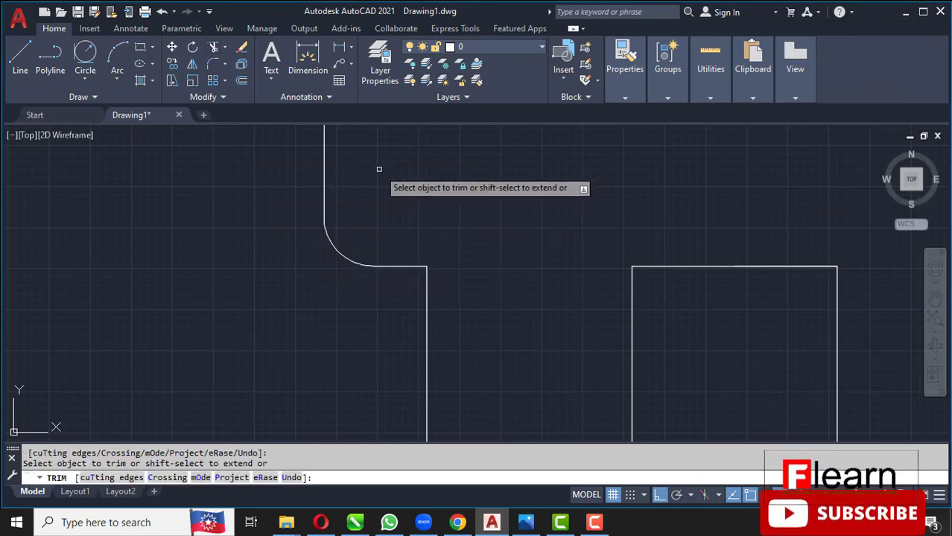
key("Escape")
Mirror the corner arc about the body's vertical centre line to the lower-right corner, keeping the original
left_click(291, 204)
left_click(388, 321)
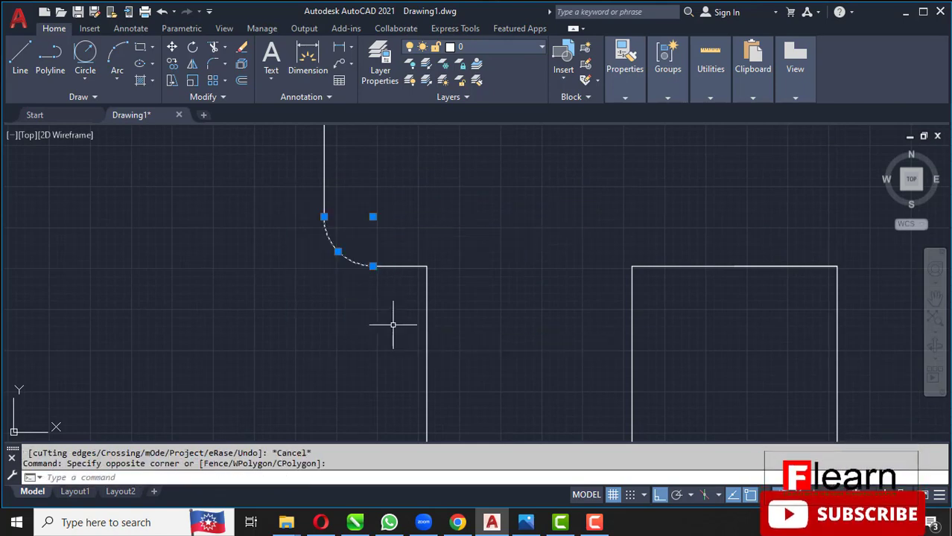
left_click(192, 63)
scroll(276, 205, "down", 5)
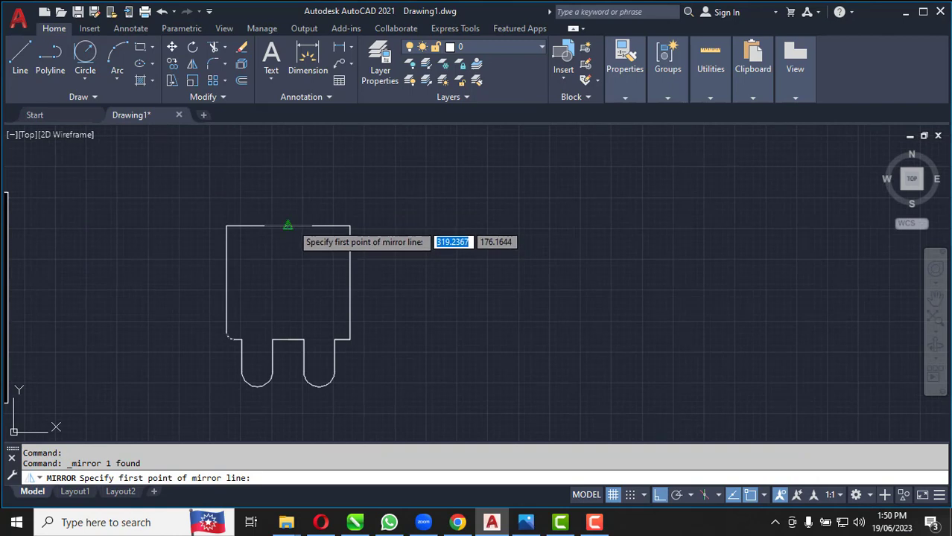
left_click(288, 225)
left_click(289, 341)
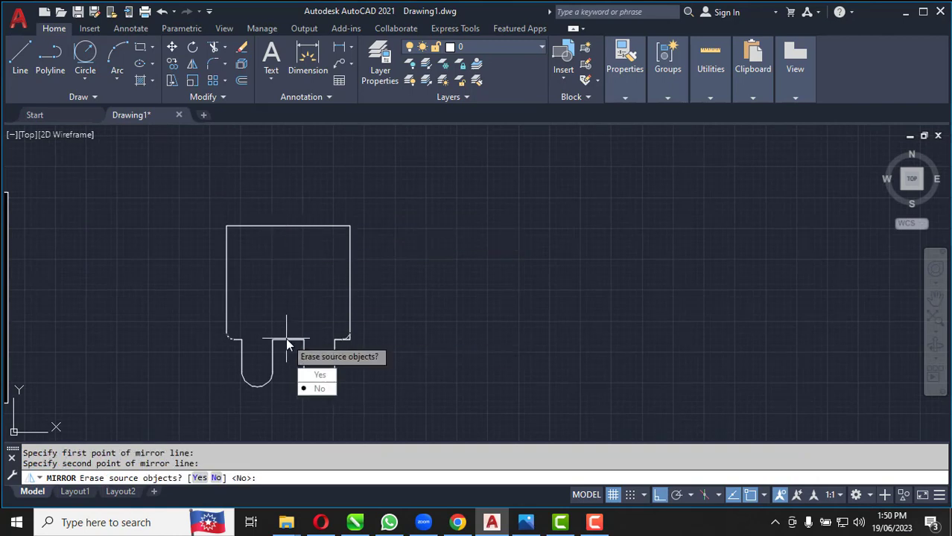
key("Return")
Trim the line ends outside the arc at the body's lower-right corner
scroll(354, 359, "up", 5)
scroll(354, 359, "up", 5)
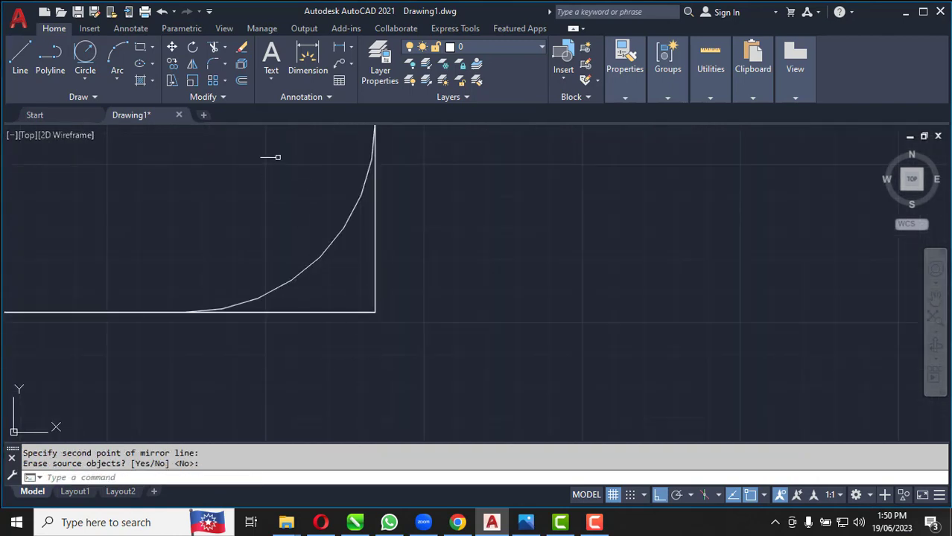
left_click(215, 49)
left_click(375, 283)
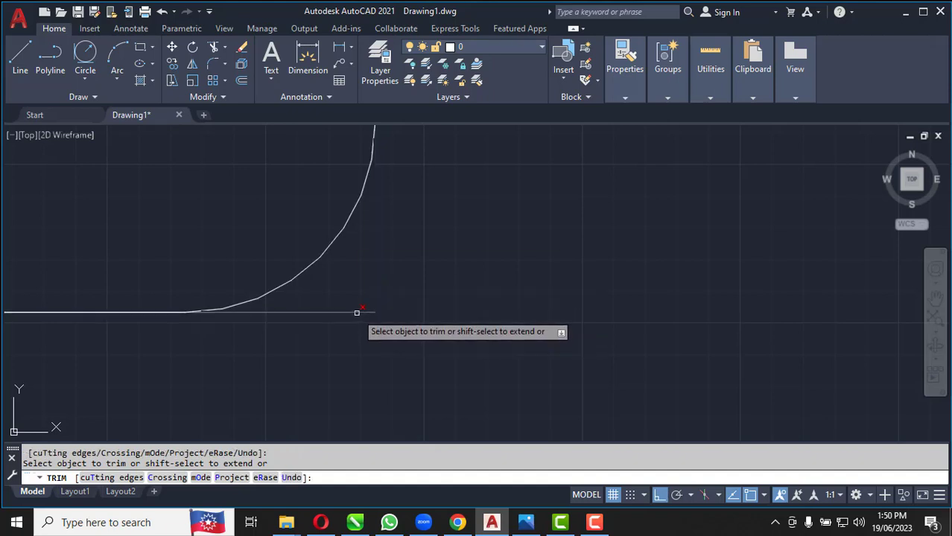
left_click(357, 313)
scroll(443, 327, "down", 6)
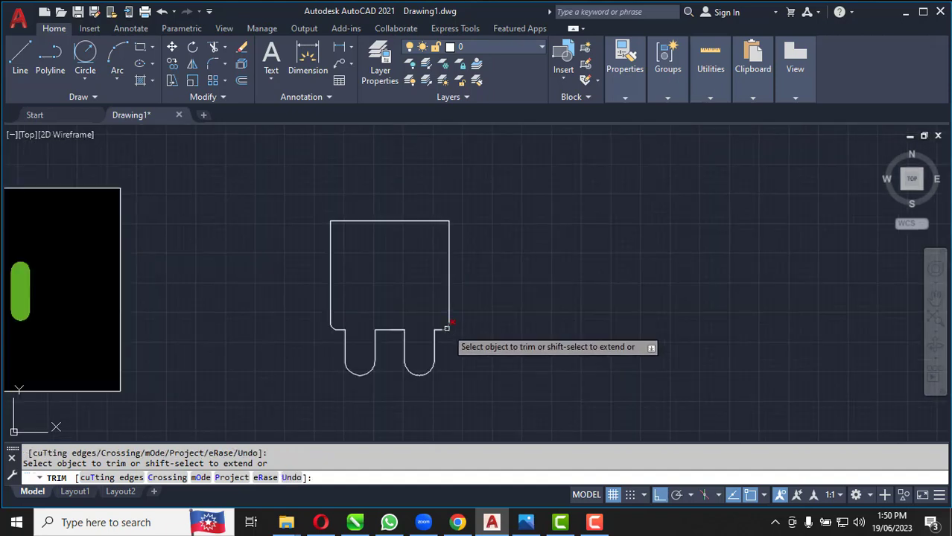
Offset the body's top edge upward by 4 units
scroll(364, 199, "up", 4)
left_click(241, 80)
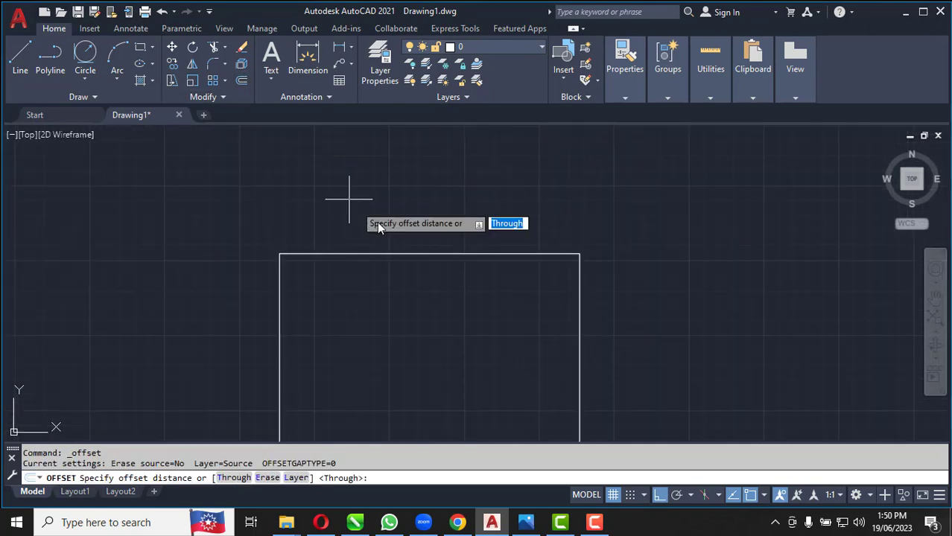
type("4")
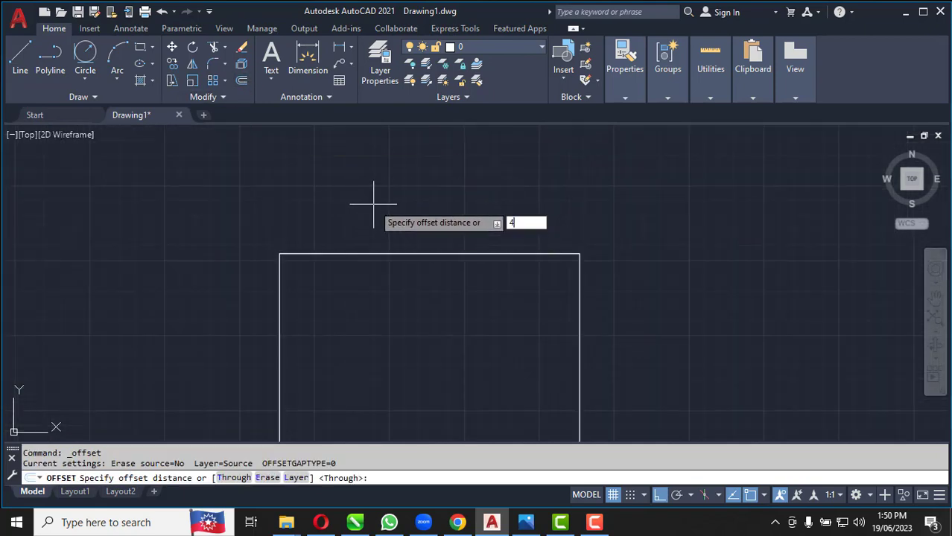
key("Return")
left_click(389, 255)
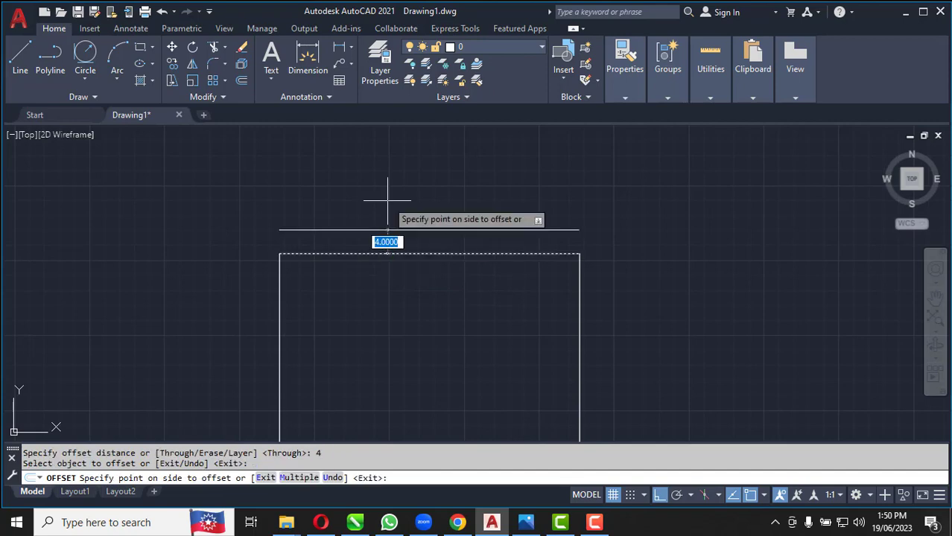
left_click(393, 195)
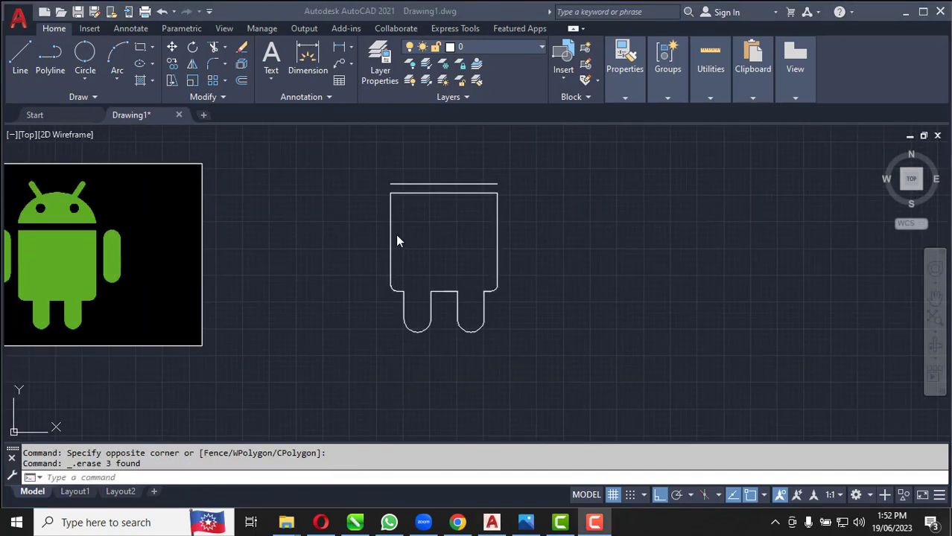
Offset the body's left side outward by 4 units
left_click(396, 237)
left_click(242, 81)
scroll(406, 253, "up", 4)
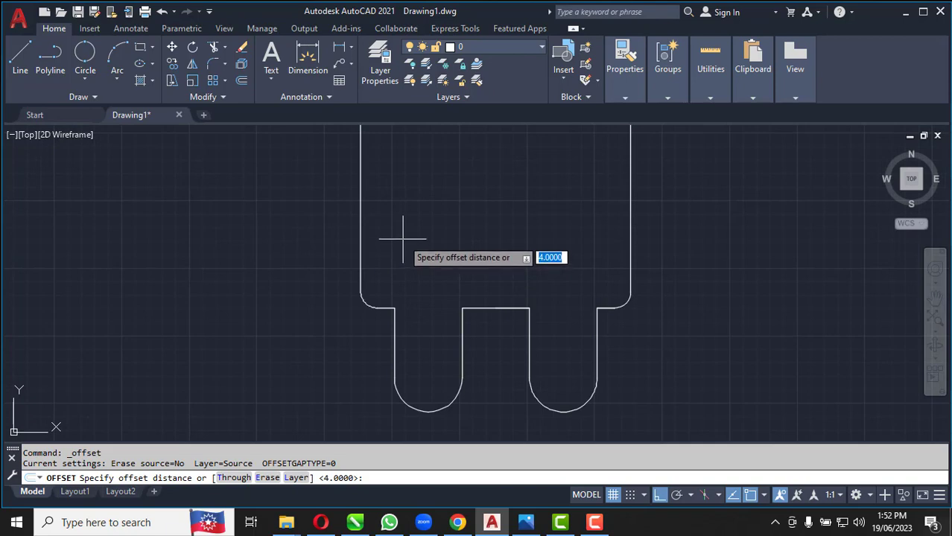
key("Return")
left_click(358, 223)
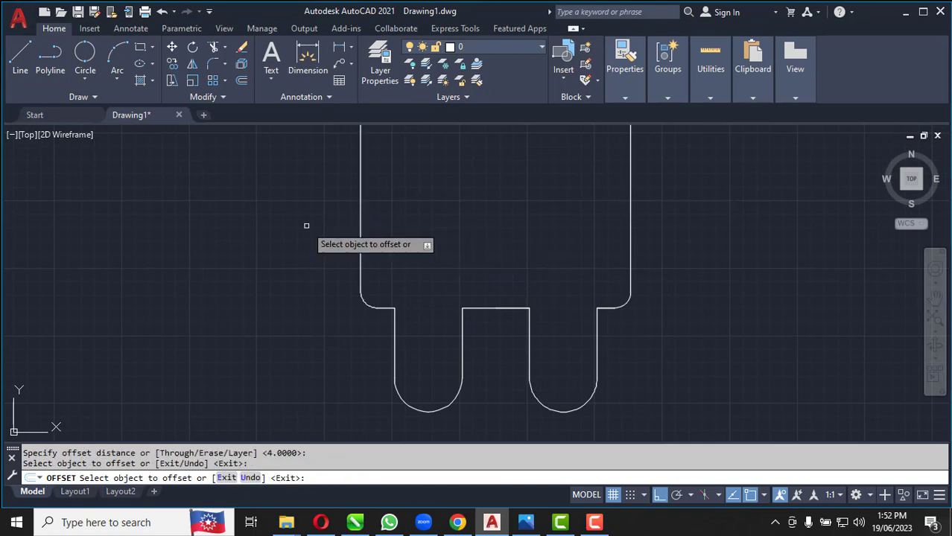
left_click(296, 311)
scroll(323, 336, "down", 4)
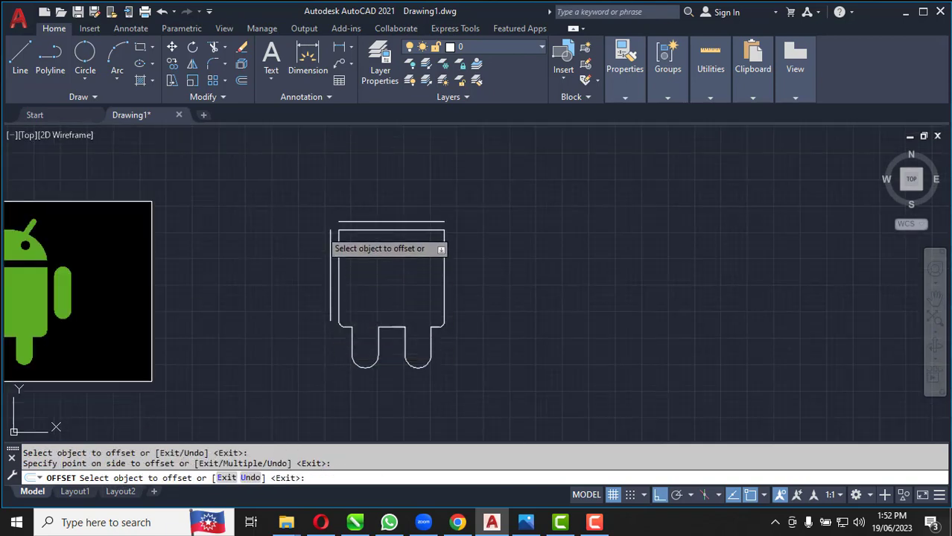
Offset the vertical line beside the body's left side outward by 7 units to form the arm's width
left_click(243, 80)
scroll(317, 274, "up", 2)
scroll(316, 276, "up", 2)
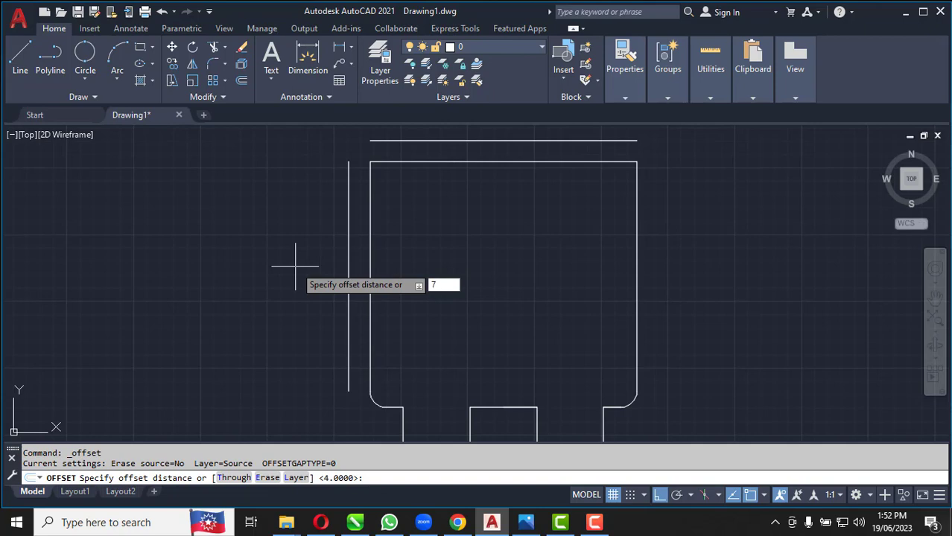
key("Return")
left_click(348, 298)
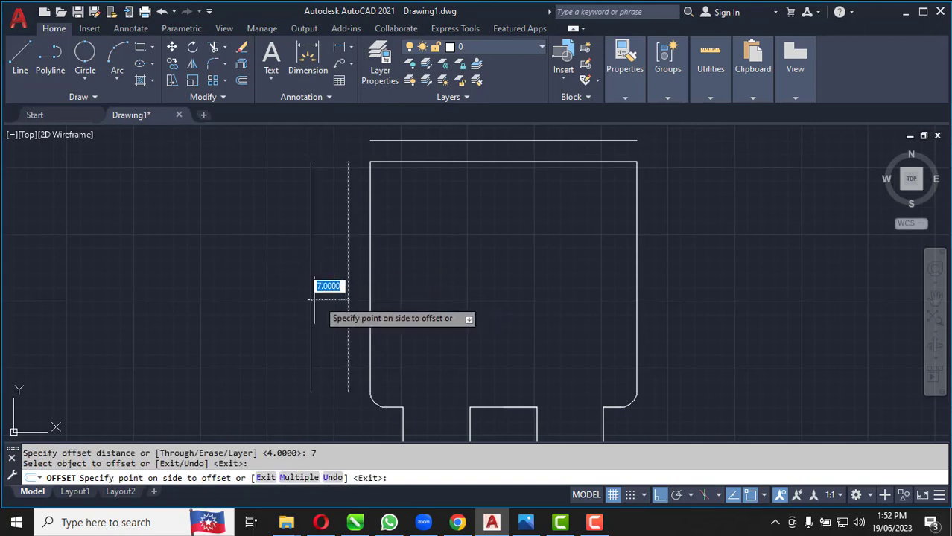
left_click(238, 304)
scroll(358, 292, "down", 2)
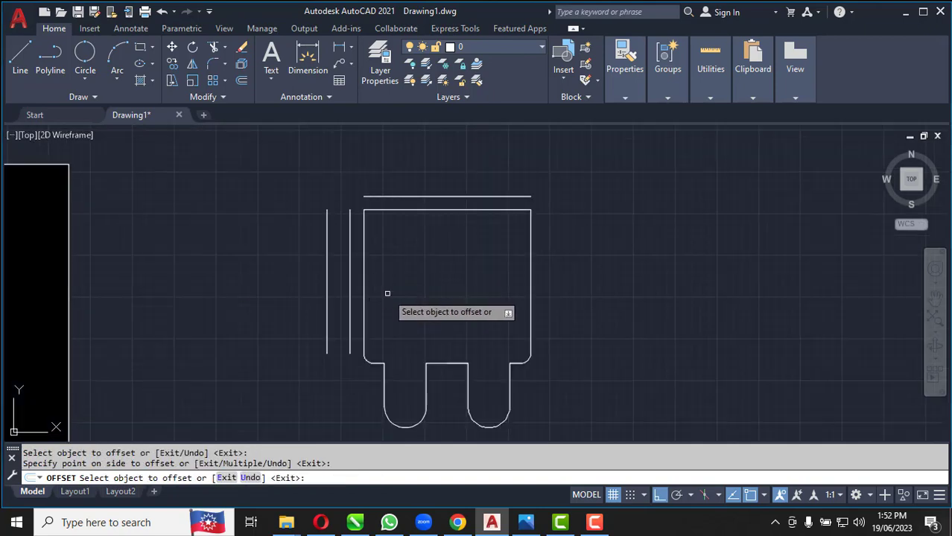
key("Escape")
Draw a two-point circle between the upper endpoints of the arm's two vertical lines
scroll(327, 205, "up", 6)
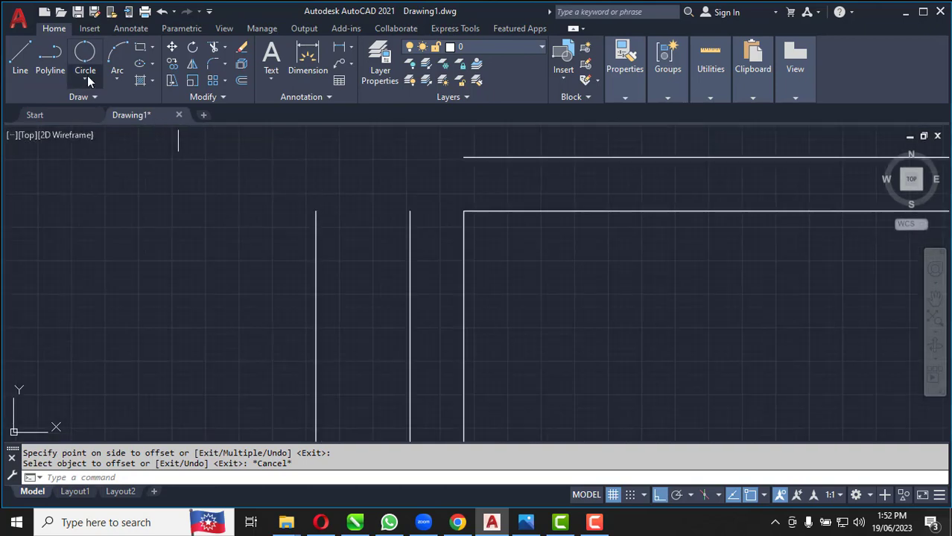
left_click(86, 76)
left_click(108, 163)
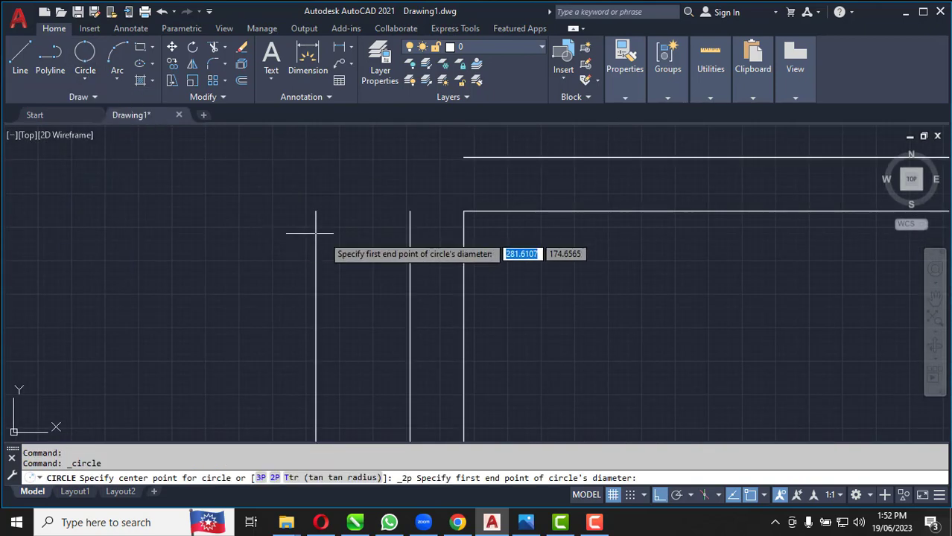
left_click(315, 211)
left_click(409, 211)
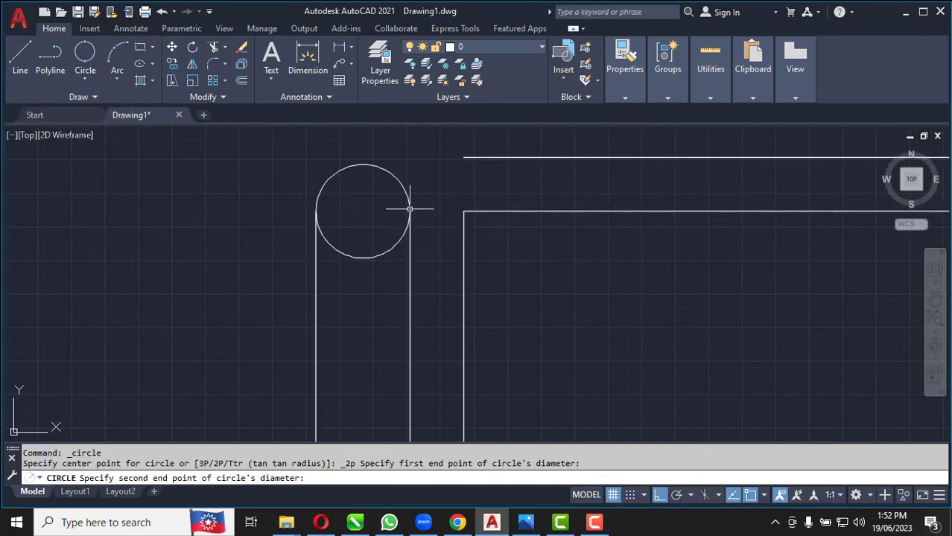
key("Return")
Trim away the lower half of the circle between the arm lines, leaving a rounded top end
left_click(213, 47)
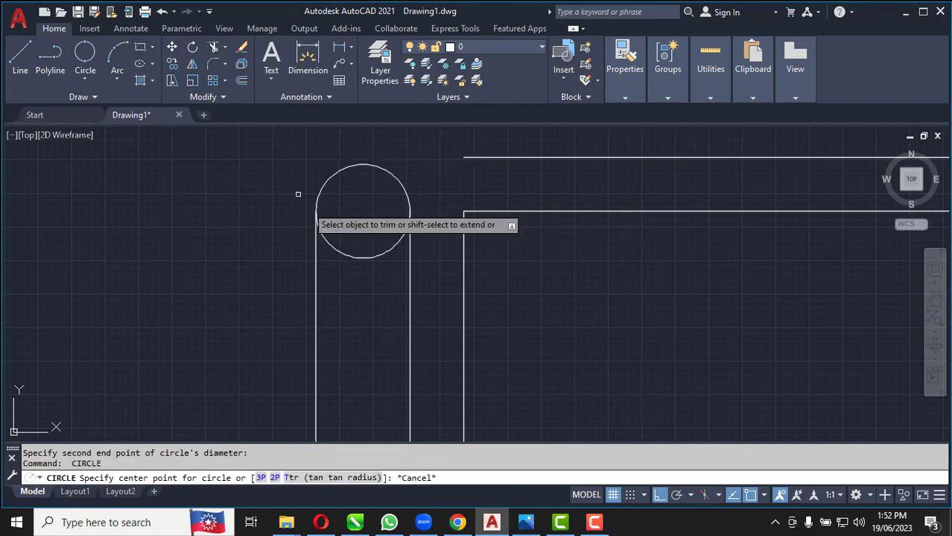
left_click(335, 249)
scroll(311, 146, "down", 5)
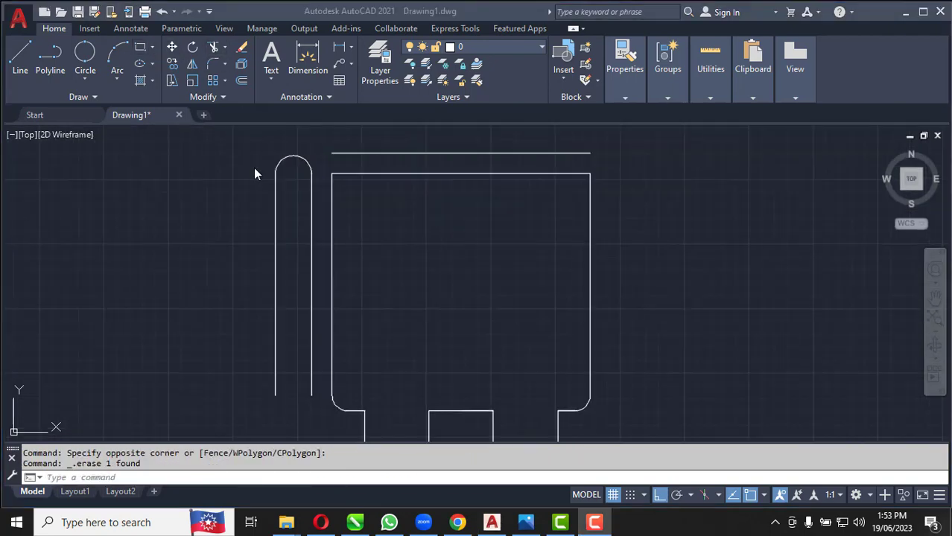
Draw a horizontal line across the arm joining the two ends of its top arc
scroll(263, 163, "up", 5)
left_click(24, 63)
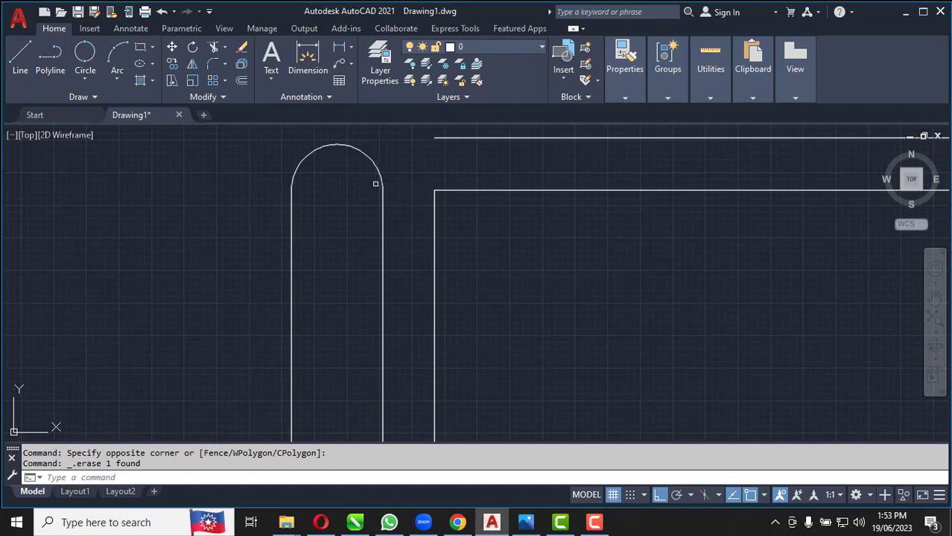
left_click(20, 58)
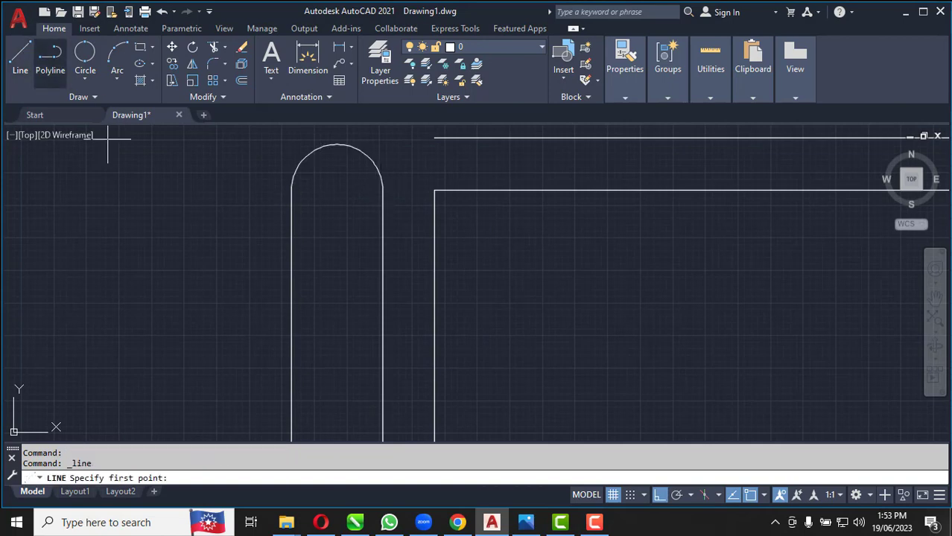
left_click(383, 190)
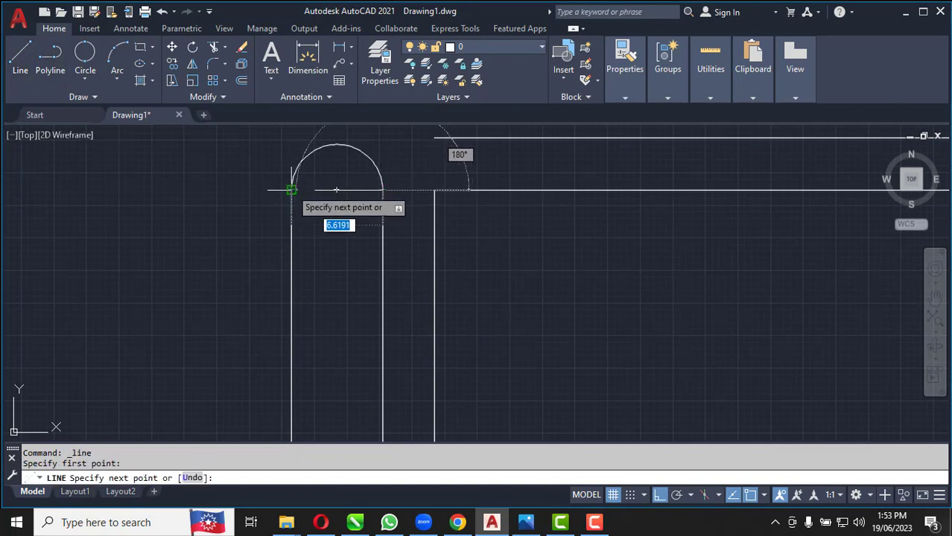
left_click(291, 190)
key("Return")
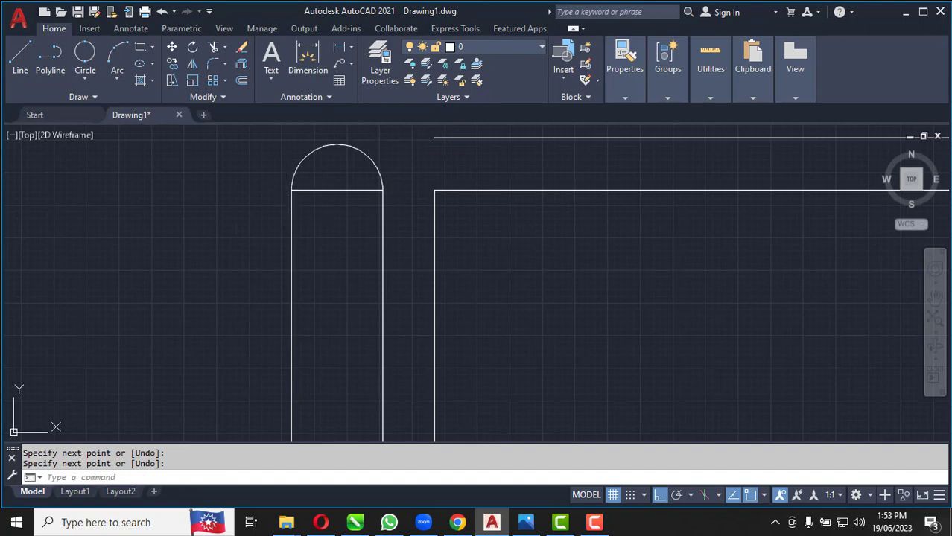
Offset the horizontal line across the arm's top downward by 34 units
left_click(241, 81)
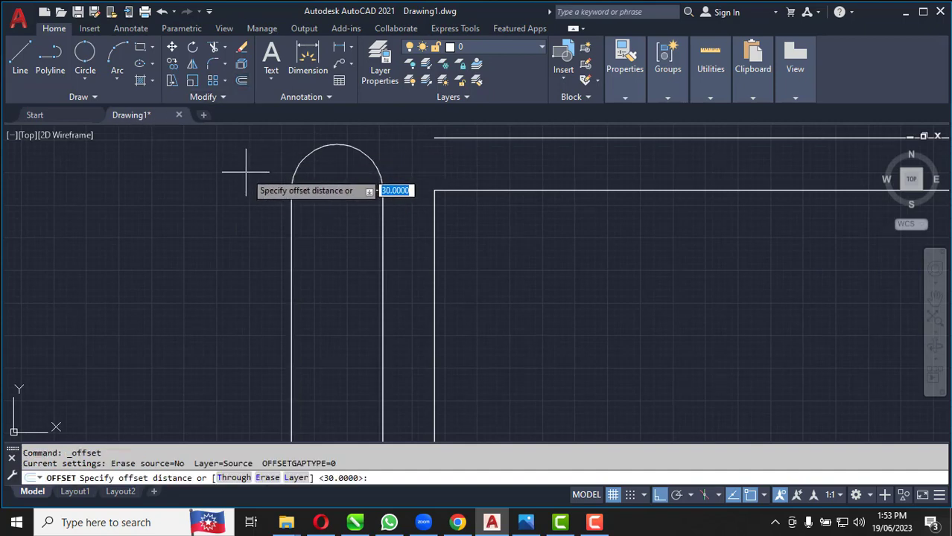
key("Return")
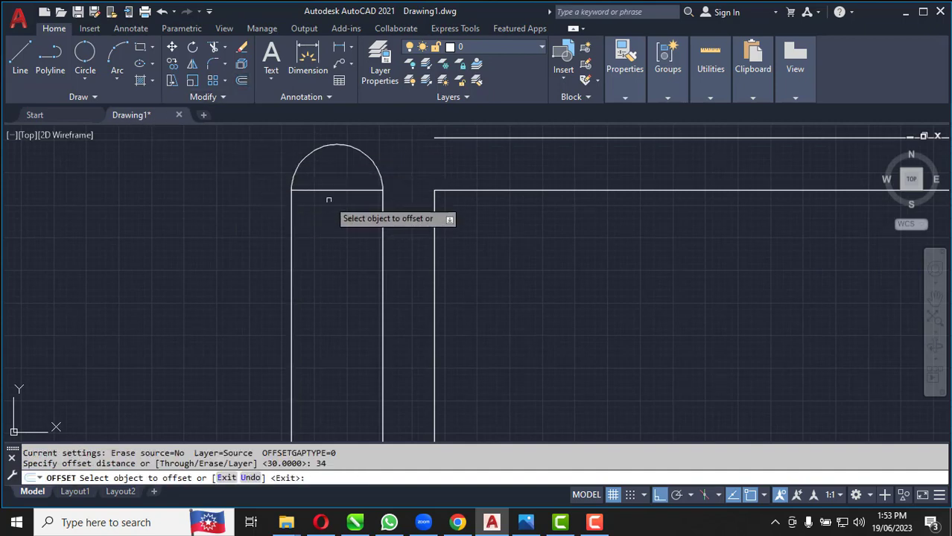
left_click(327, 190)
left_click(326, 293)
scroll(319, 229, "down", 3)
scroll(318, 283, "up", 4)
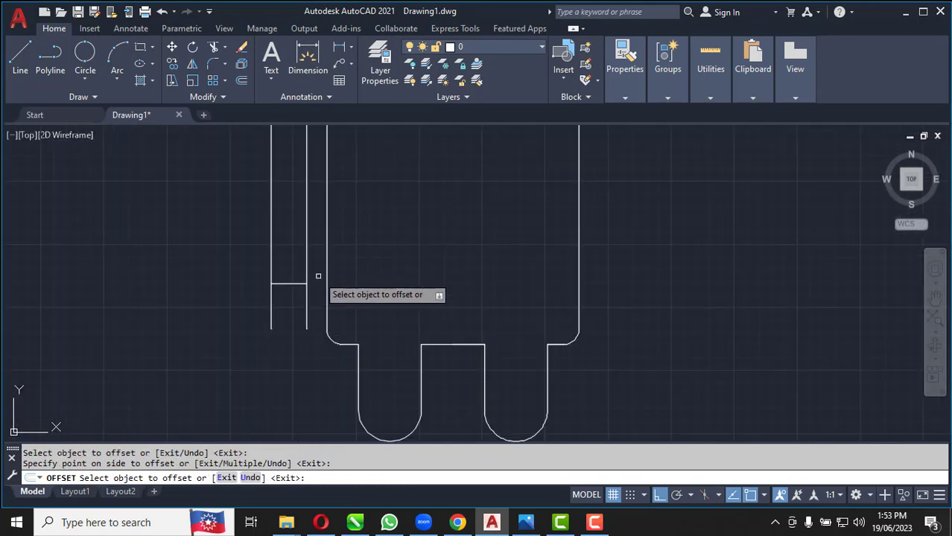
key("Escape")
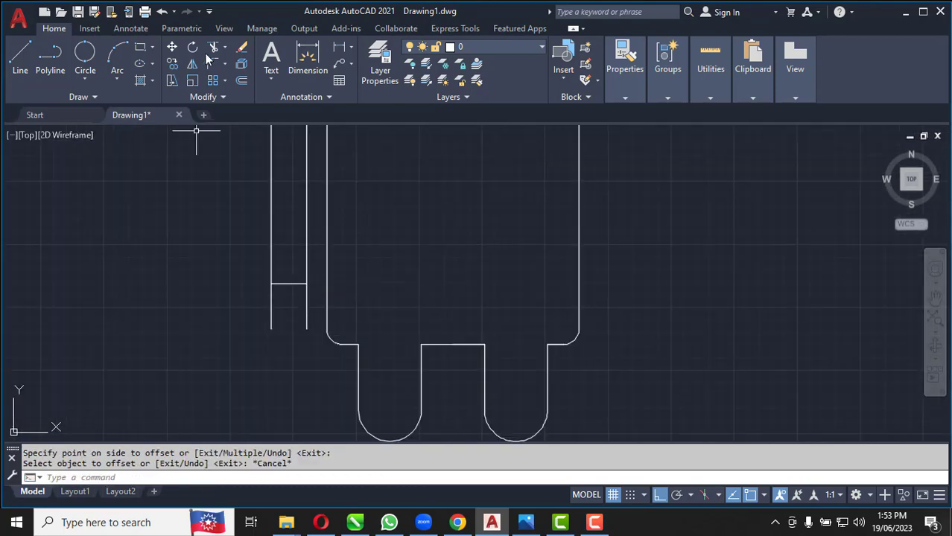
Trim the arm's two vertical lines below the lower horizontal line
left_click(314, 313)
left_click(291, 310)
left_click(205, 304)
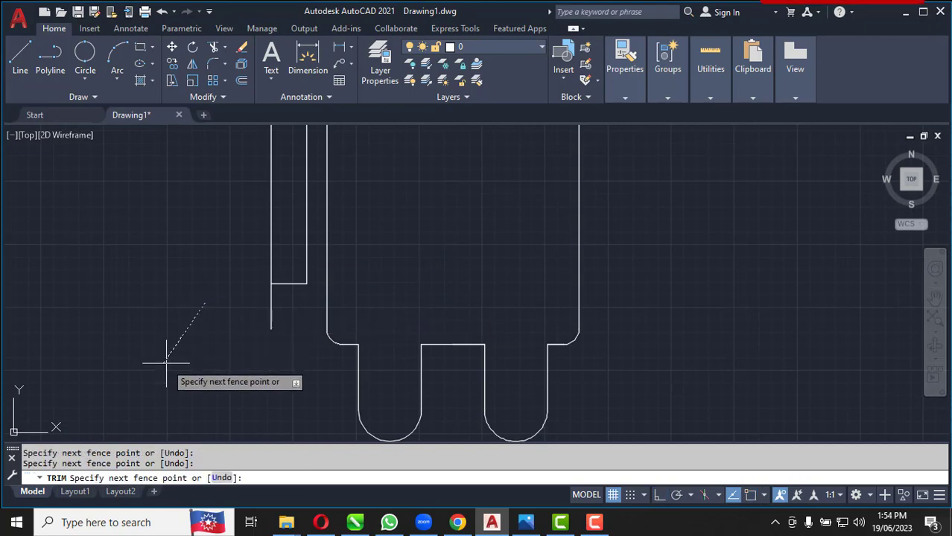
key("Return")
key("Escape")
scroll(251, 361, "down", 2)
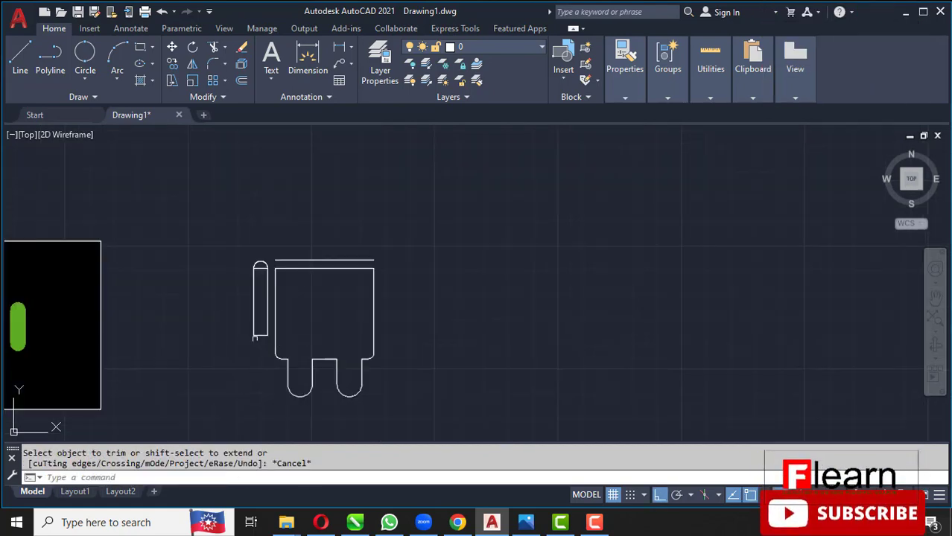
Delete the upper and lower horizontal construction lines across the arm
scroll(257, 333, "up", 3)
left_click(263, 199)
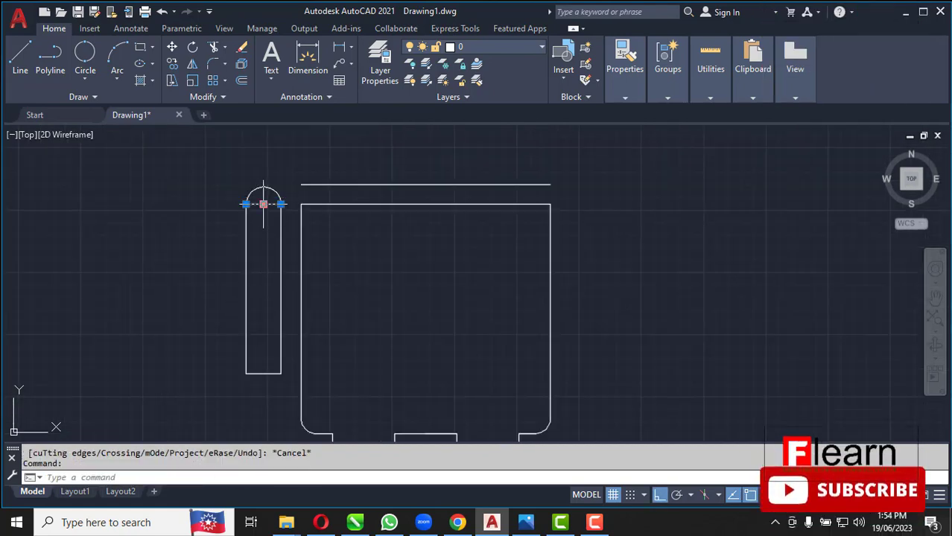
key("Delete")
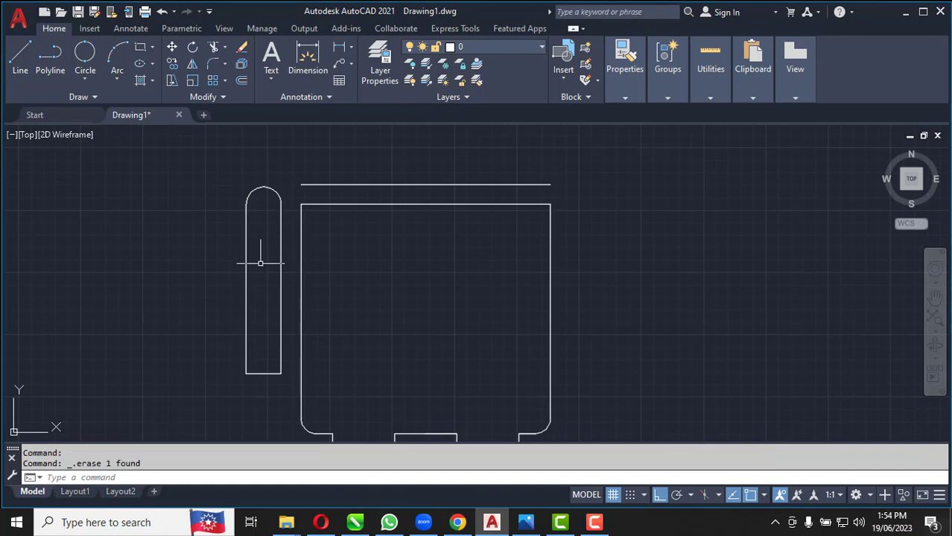
left_click(263, 373)
Mirror the arm's top arc to its lower end about the side lines' midpoints, keeping the original
left_click(260, 195)
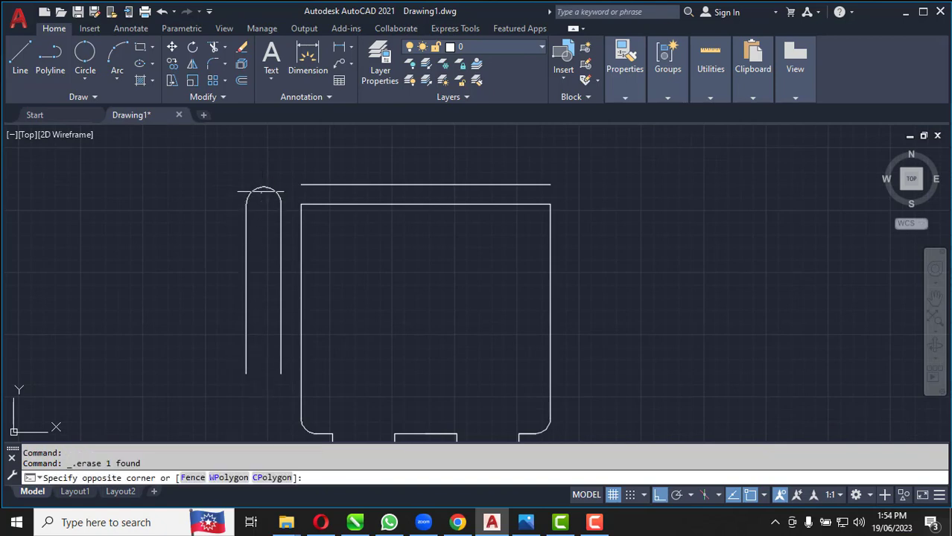
left_click(250, 178)
scroll(251, 189, "up", 2)
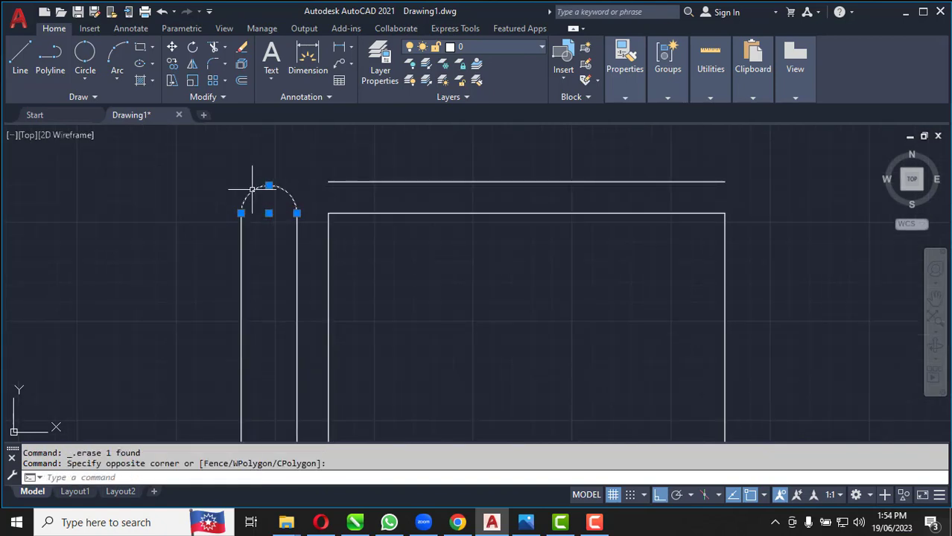
left_click(192, 64)
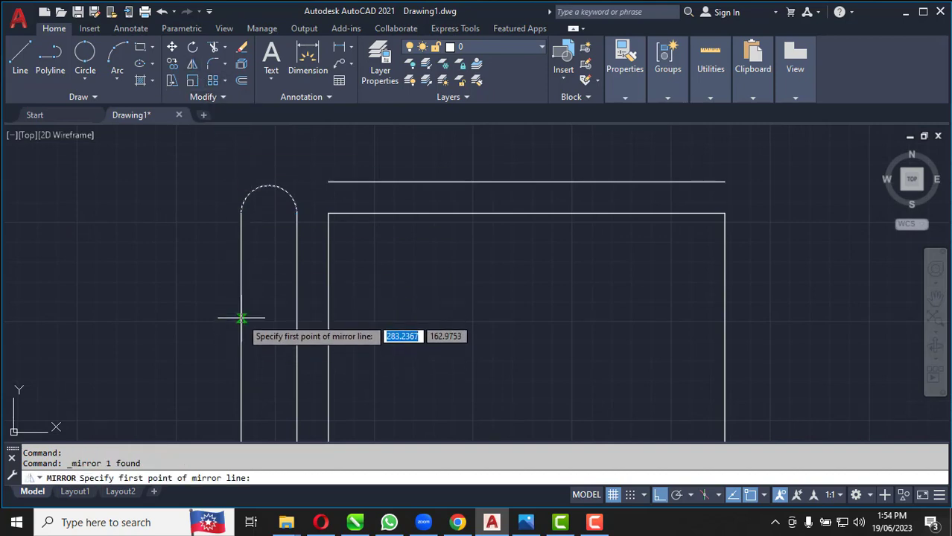
left_click(241, 347)
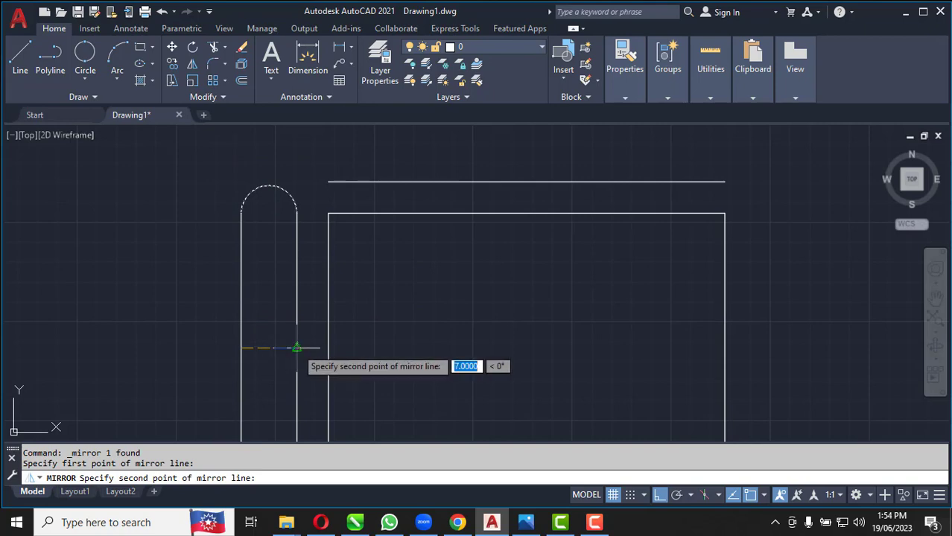
left_click(296, 347)
key("Return")
scroll(296, 347, "down", 5)
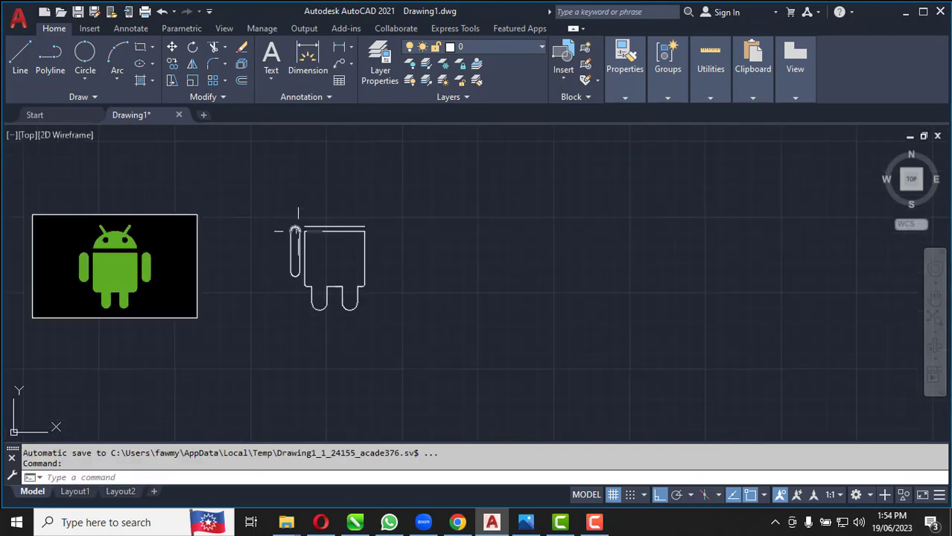
Mirror the whole left arm about the body's vertical centre line to the right side, keeping the original
scroll(293, 264, "up", 3)
scroll(283, 195, "up", 3)
scroll(273, 175, "down", 3)
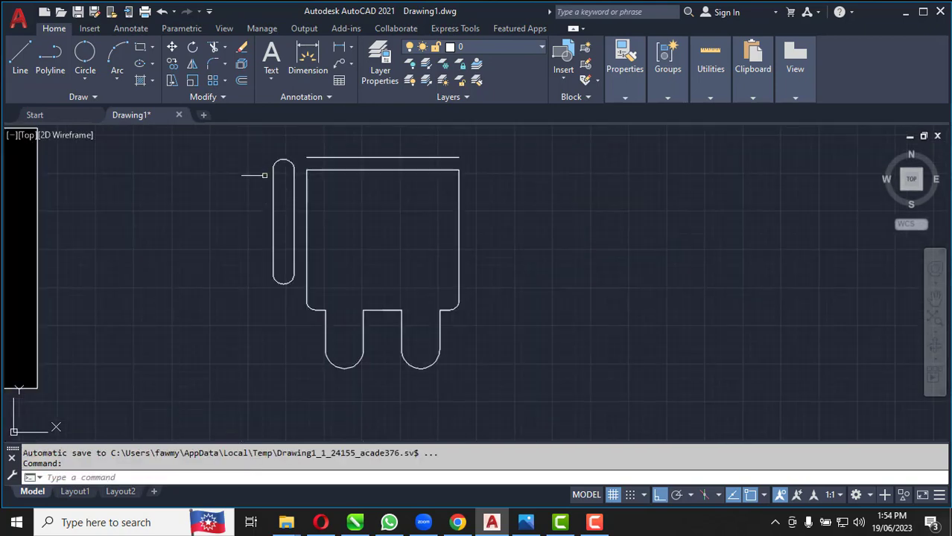
left_click(255, 148)
left_click(300, 312)
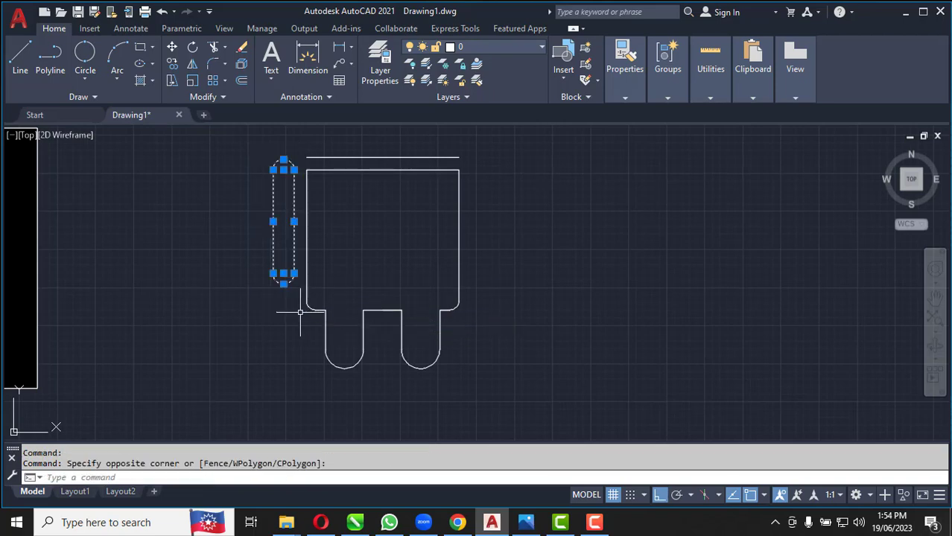
left_click(192, 64)
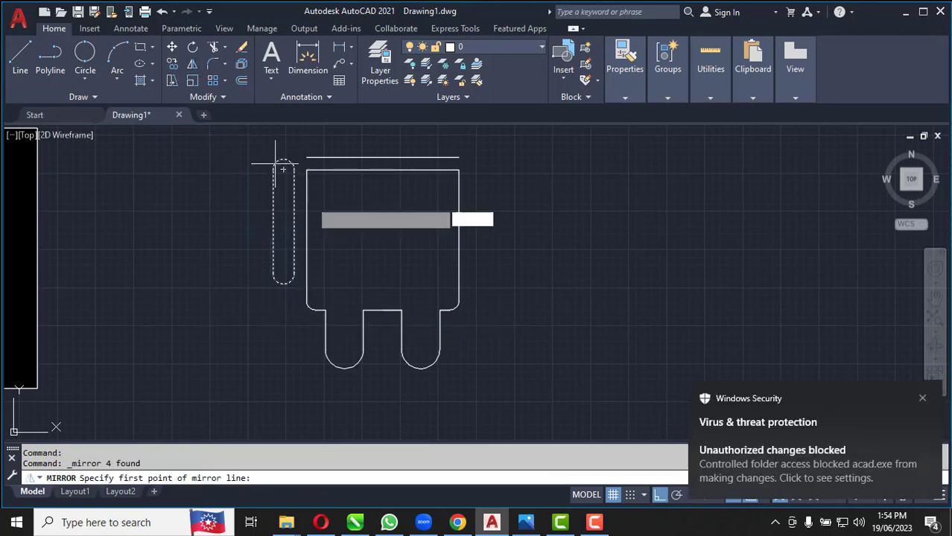
left_click(921, 400)
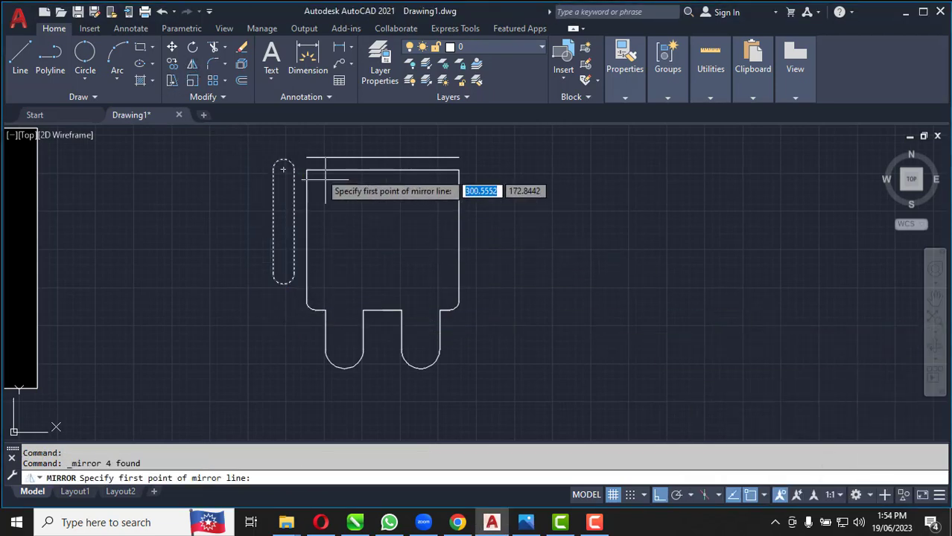
left_click(382, 169)
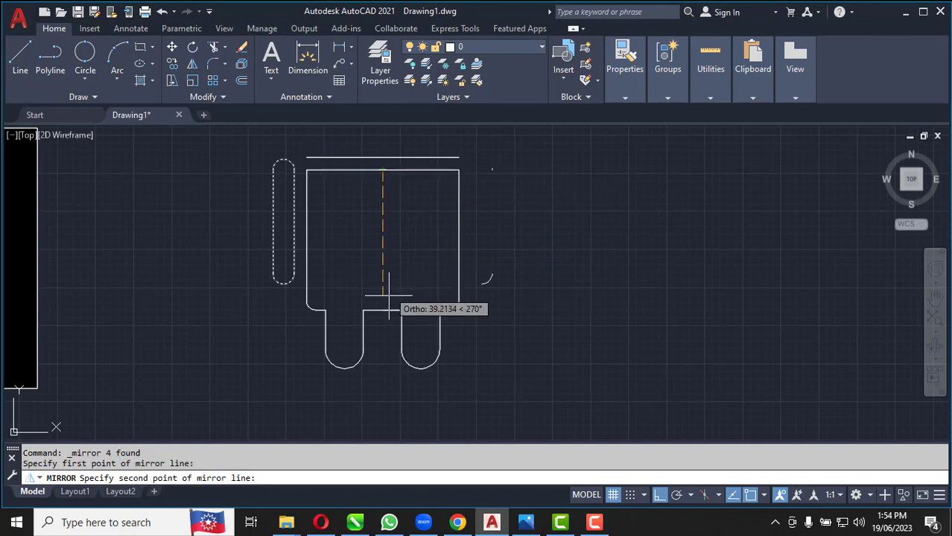
left_click(382, 313)
key("Return")
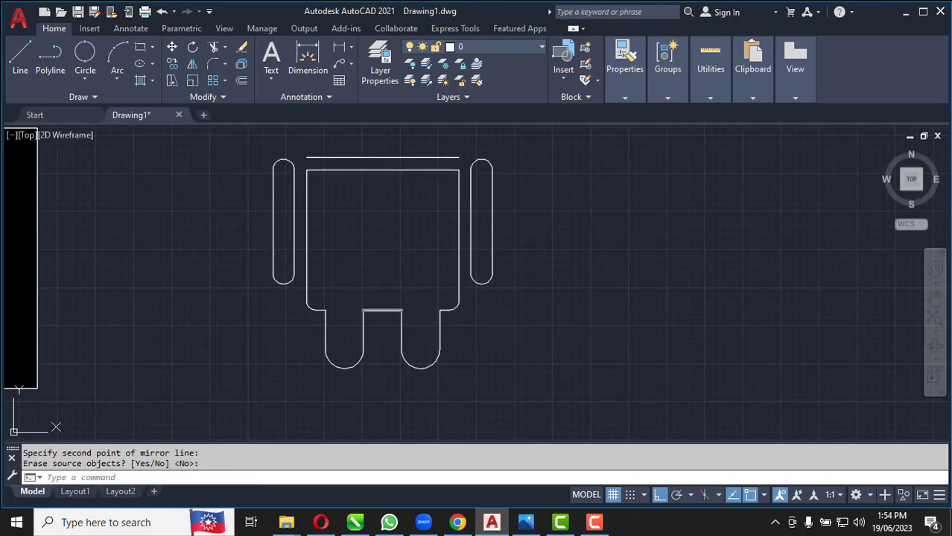
Draw a circle of diameter 50 centred on the midpoint of the horizontal line above the body
scroll(390, 299, "down", 2)
scroll(390, 184, "up", 2)
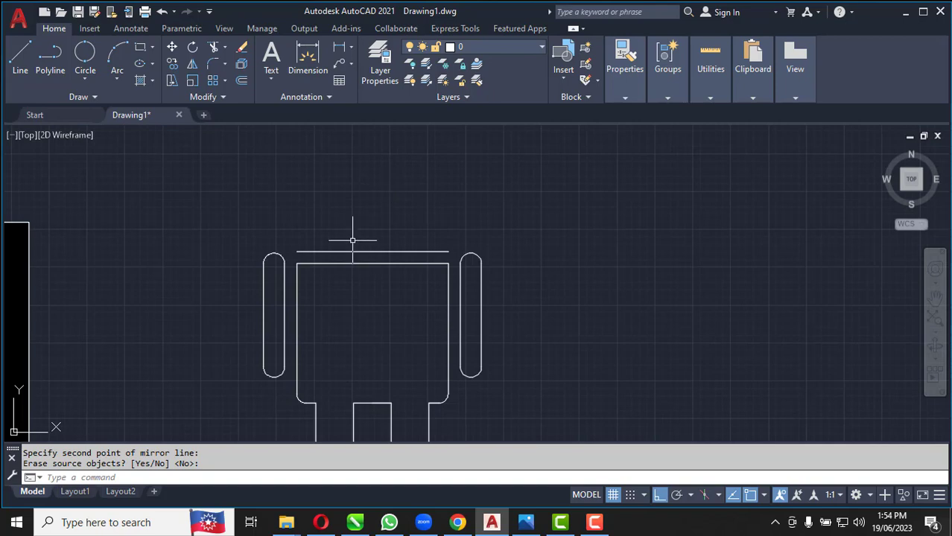
left_click(83, 79)
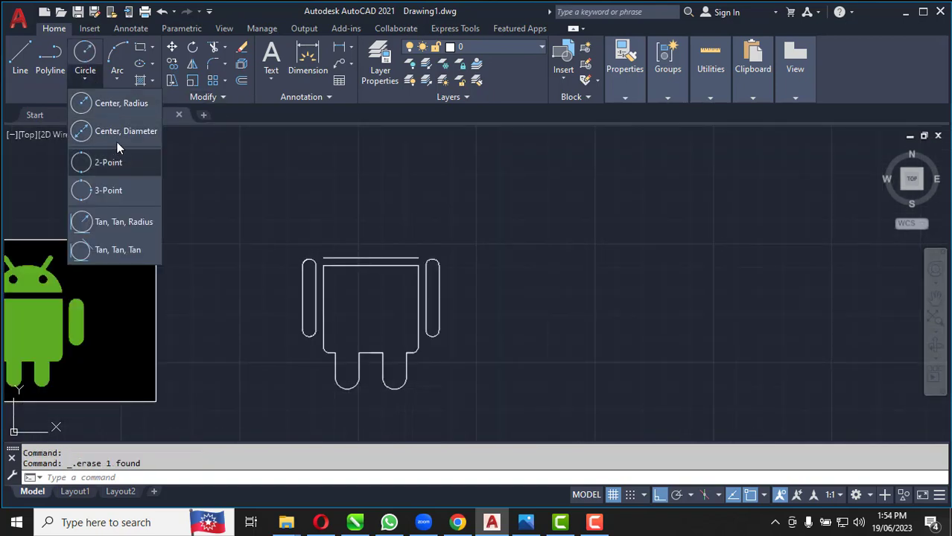
left_click(118, 132)
scroll(365, 251, "up", 4)
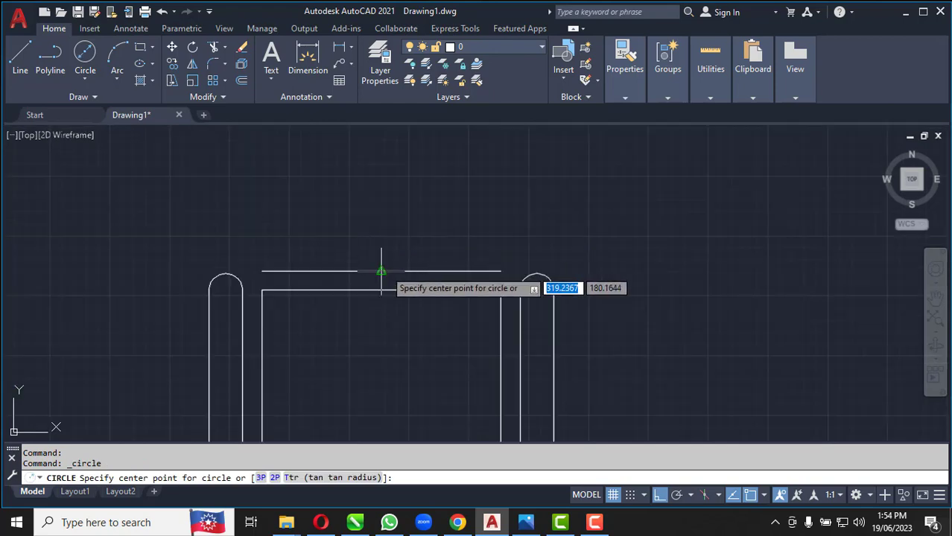
left_click(385, 270)
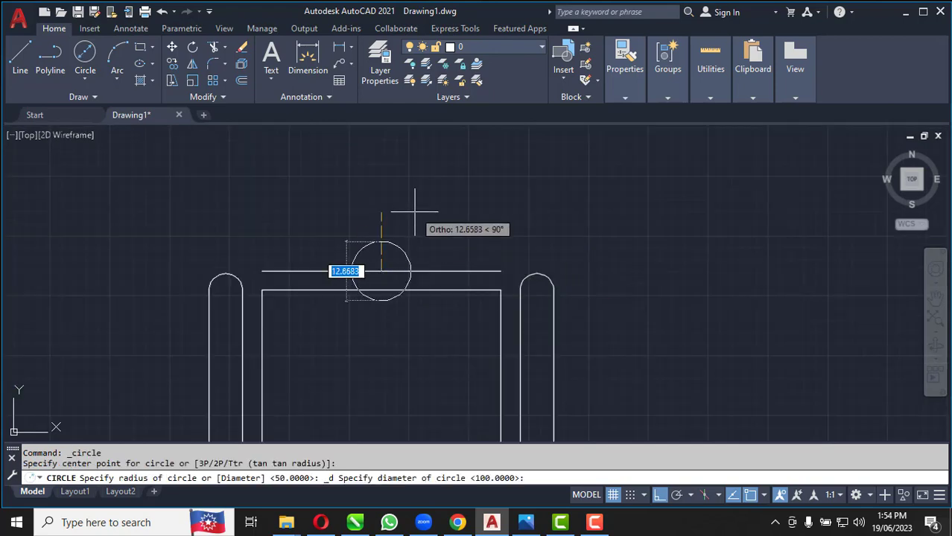
type("50")
key("Return")
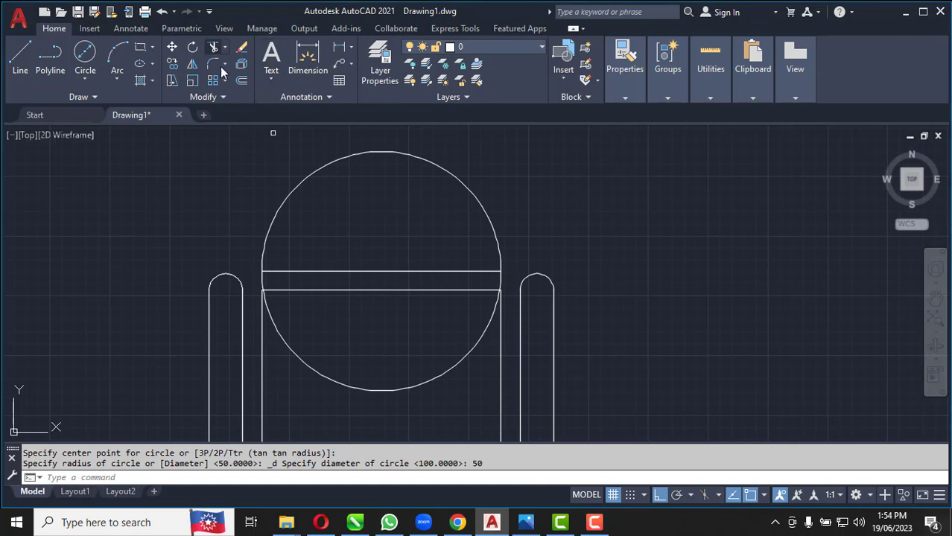
Trim the parts of the head circle below its horizontal base line, leaving only the upper semicircle
left_click(212, 47)
left_click(394, 389)
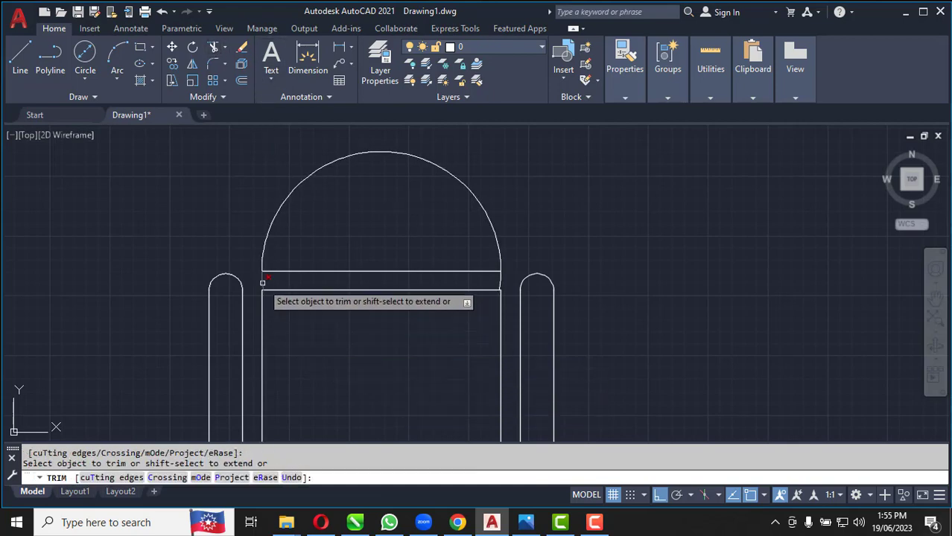
left_click(500, 283)
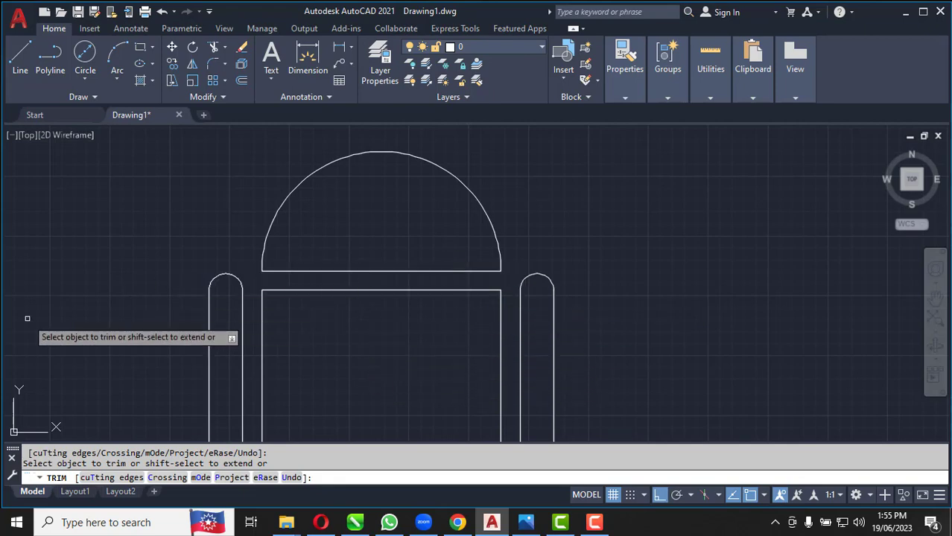
left_click(595, 523)
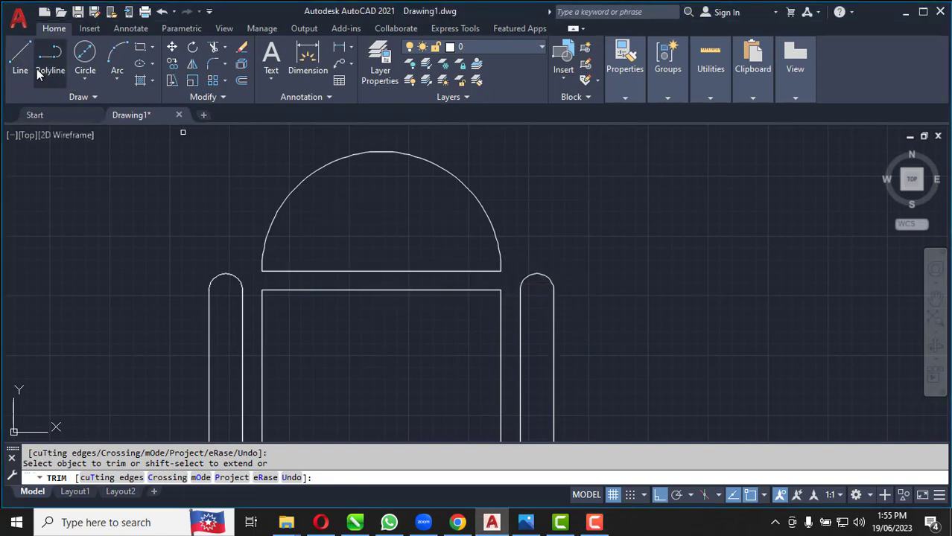
Draw a vertical centre line from the midpoint of the head's base line to the top of the arc
left_click(17, 61)
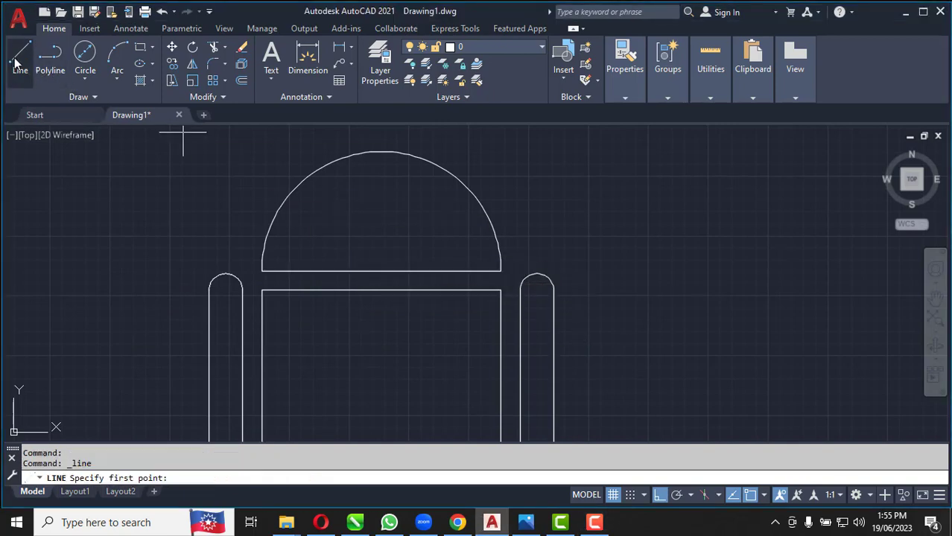
left_click(380, 271)
left_click(379, 152)
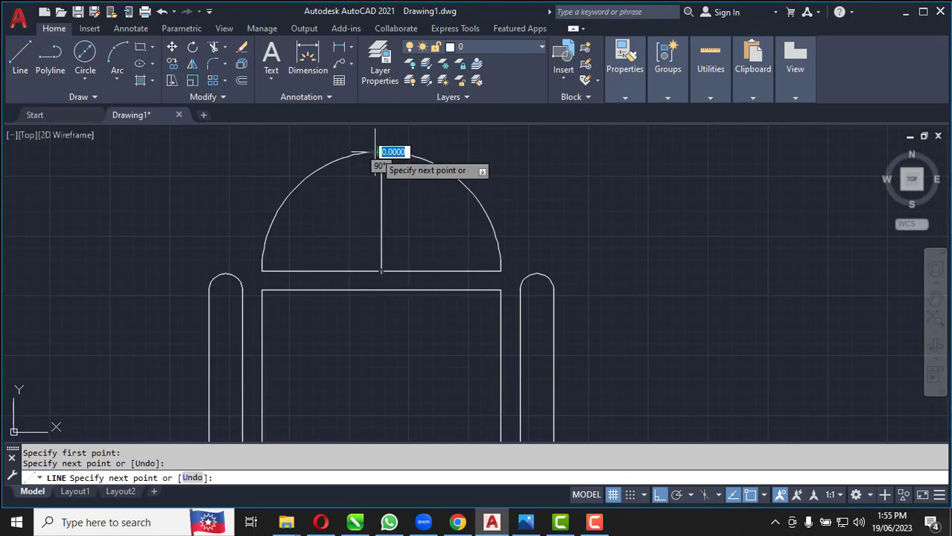
key("Return")
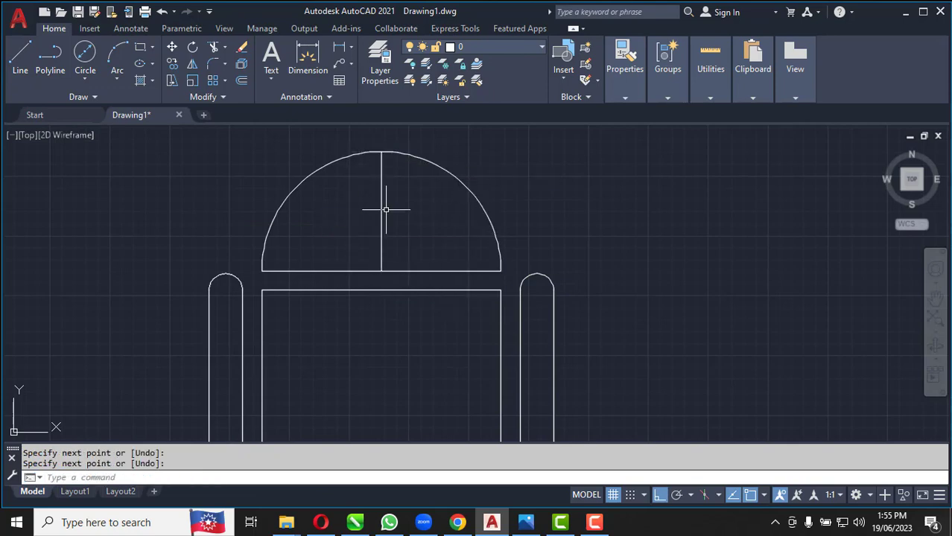
Offset the head's base line 14 units upward into the semicircle
left_click(241, 82)
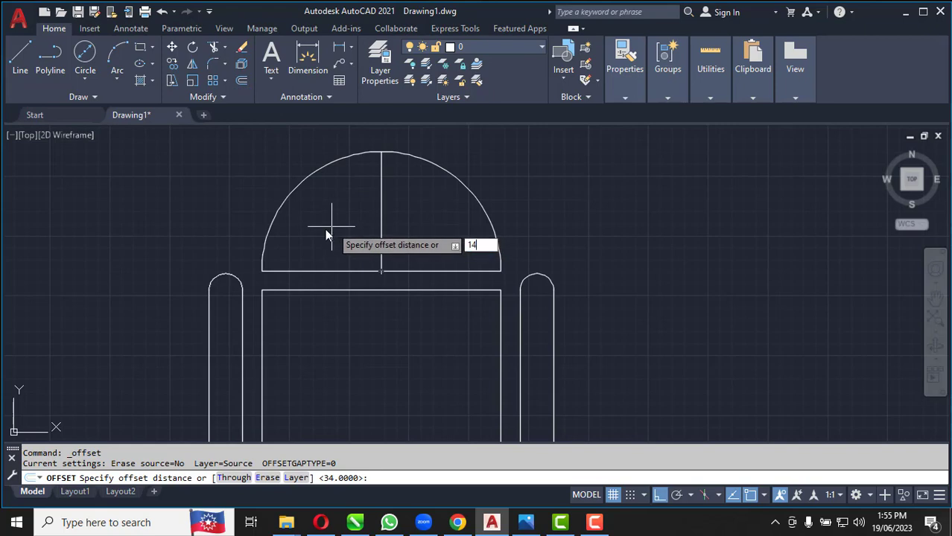
key("Return")
left_click(328, 271)
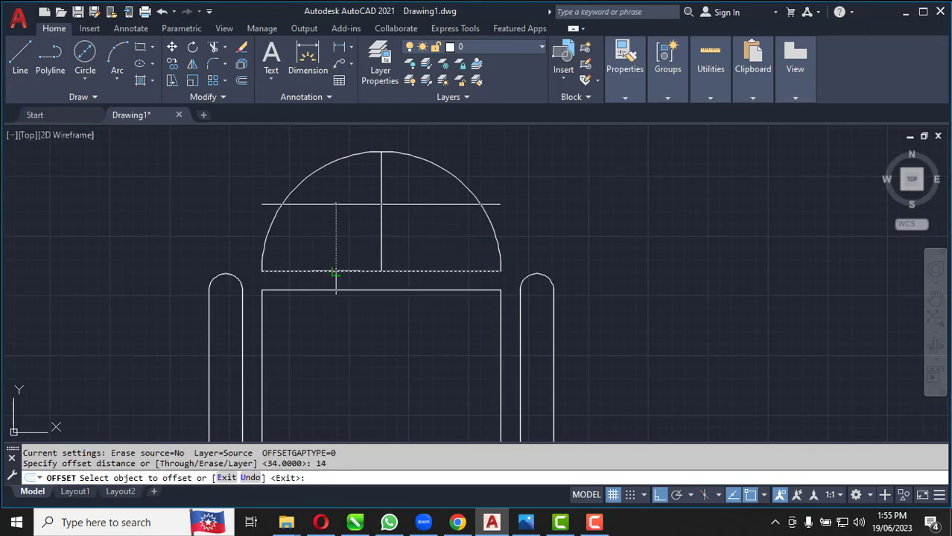
left_click(336, 214)
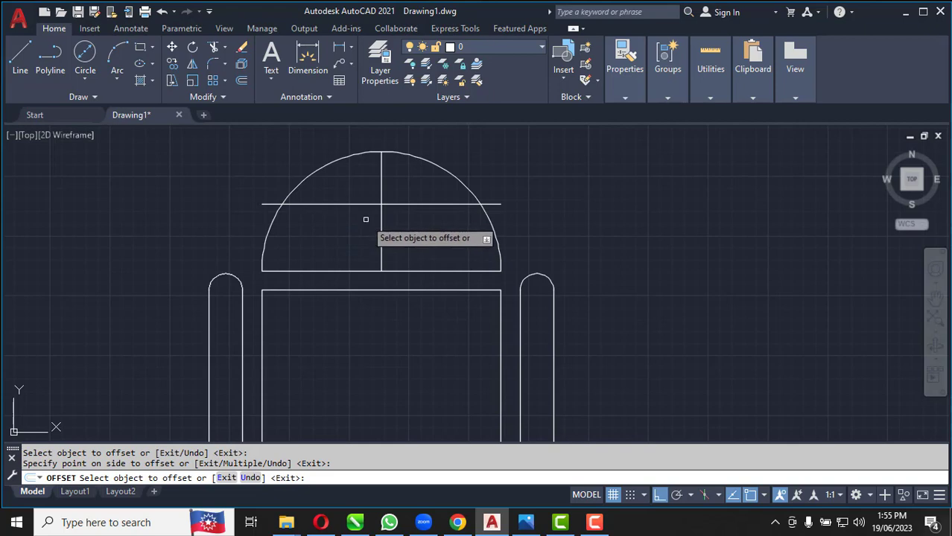
Offset the head's vertical centre line 11 units to the left
left_click(241, 84)
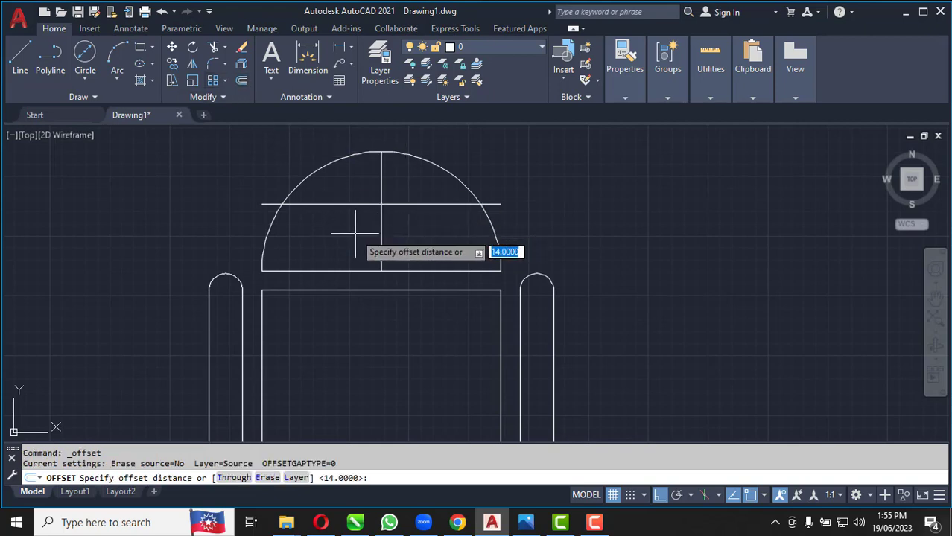
key("Return")
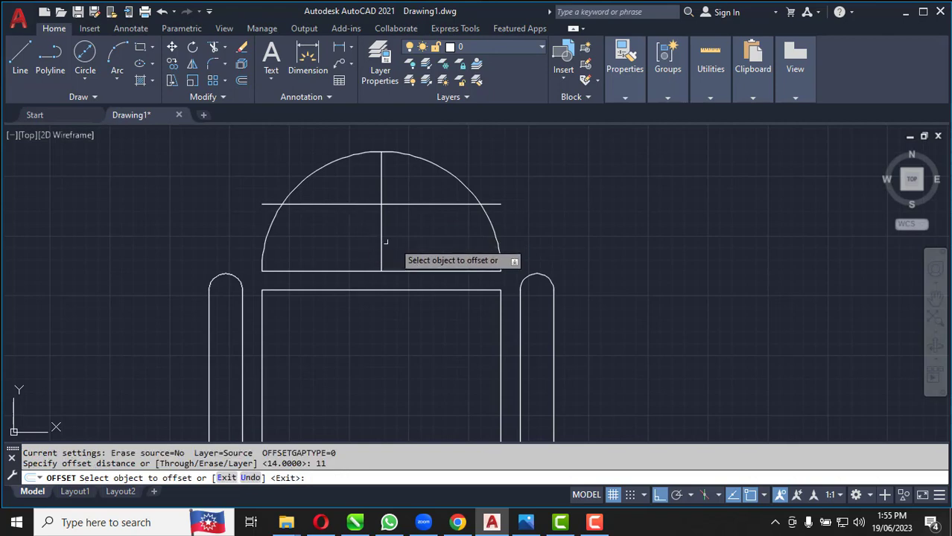
left_click(381, 246)
left_click(333, 246)
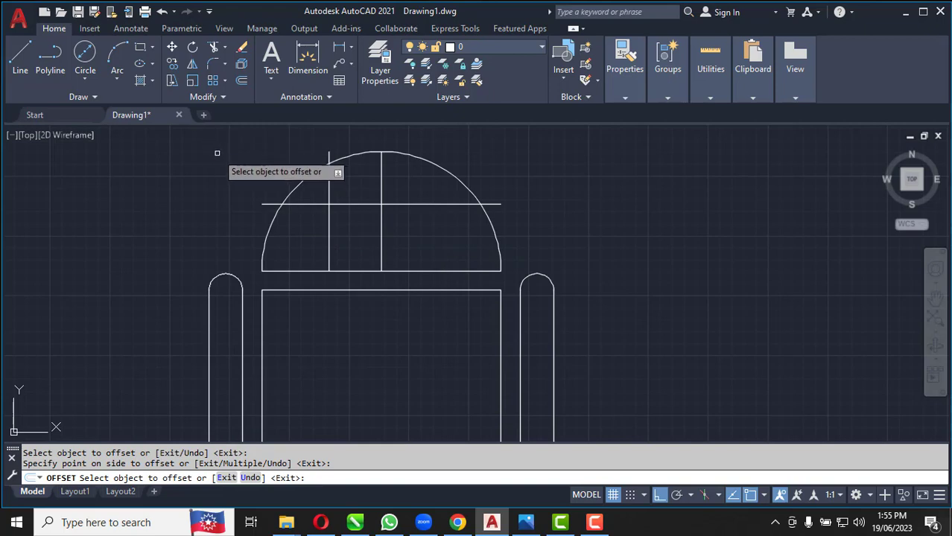
Draw the left eye as a circle of diameter 5 centred where the two offset lines cross
left_click(87, 78)
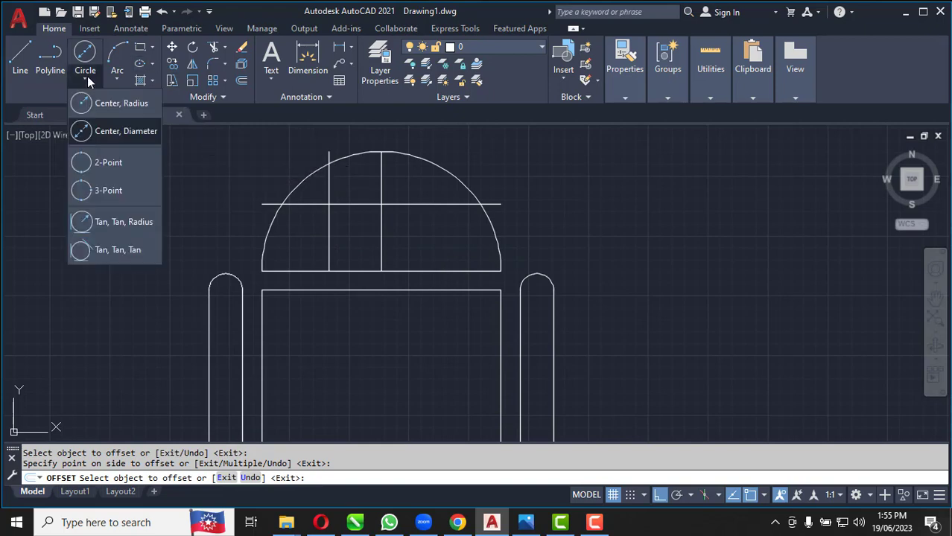
left_click(116, 131)
scroll(305, 201, "up", 5)
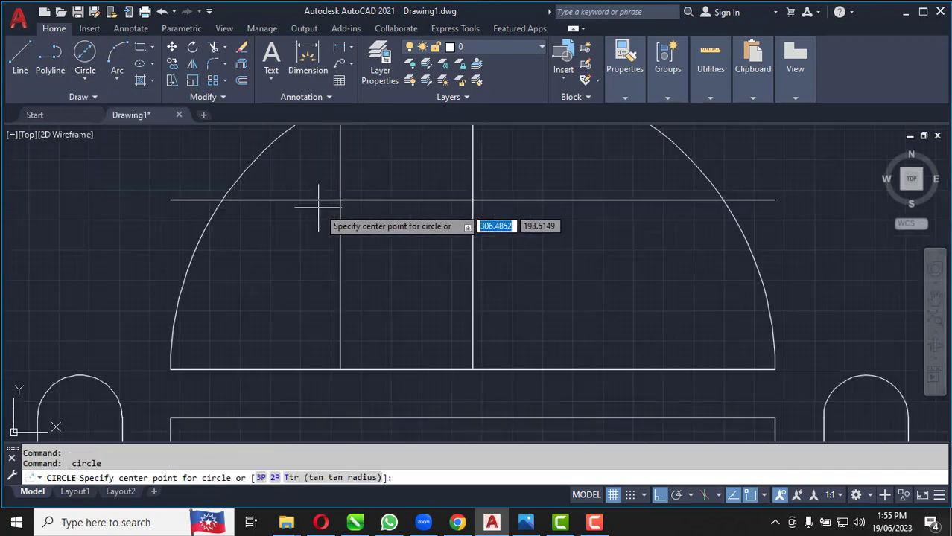
left_click(348, 196)
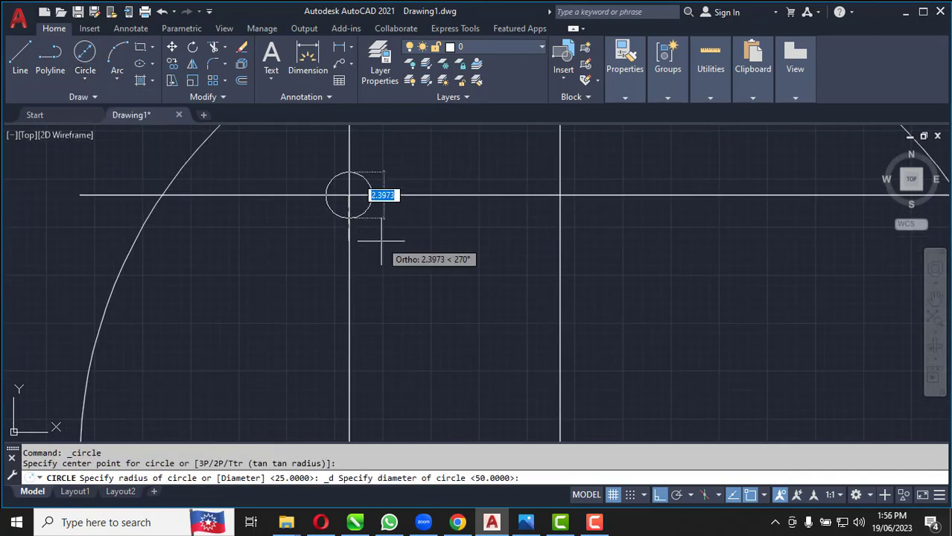
type("5")
key("Return")
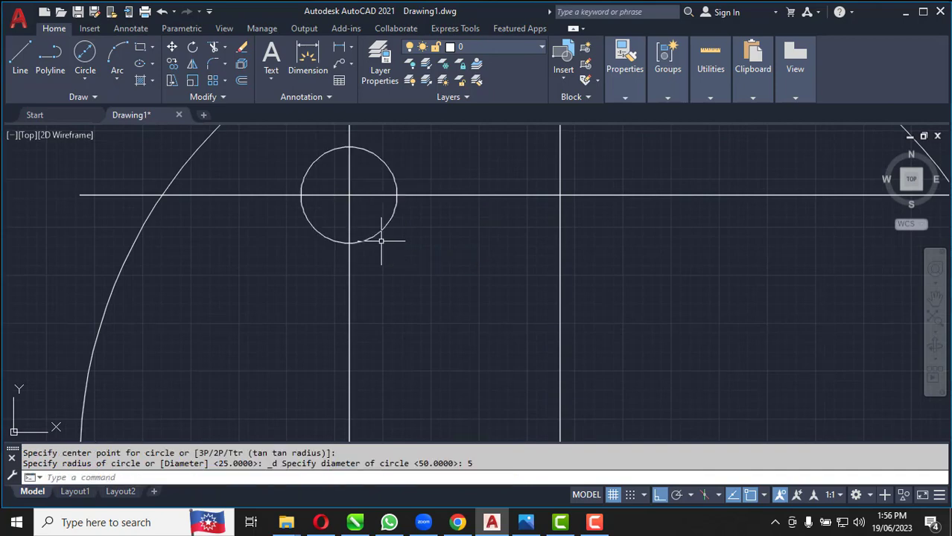
Mirror the left eye circle about the head's vertical centre line, keeping the original
scroll(313, 258, "down", 2)
left_click(352, 232)
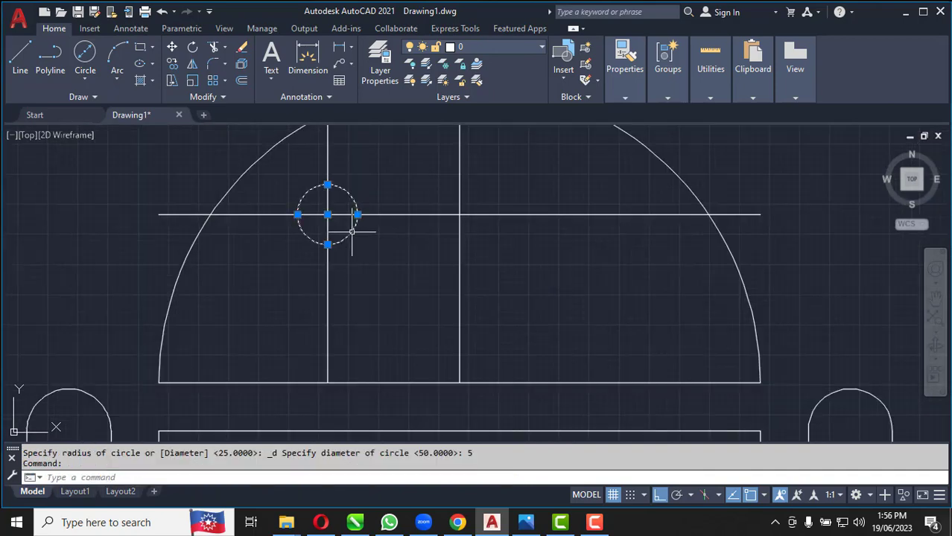
left_click(193, 65)
left_click(460, 214)
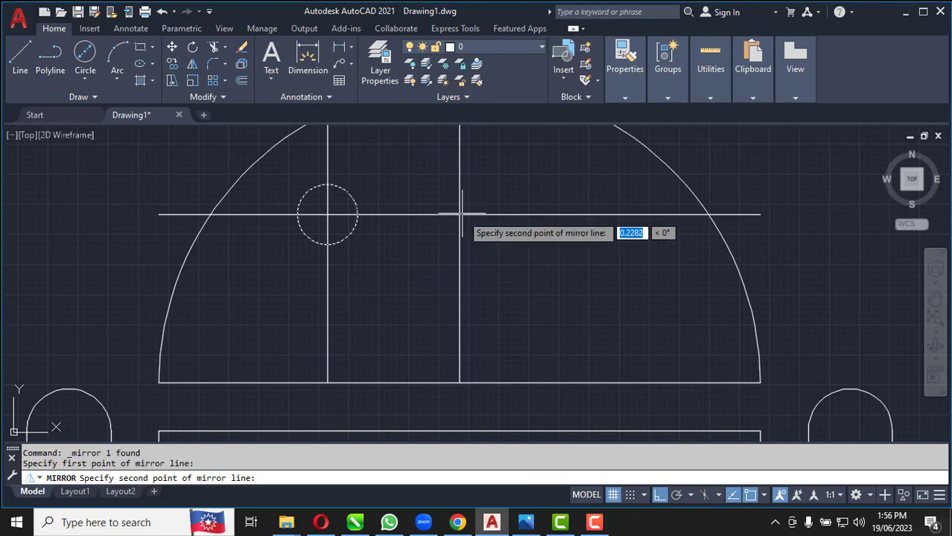
left_click(459, 382)
key("Return")
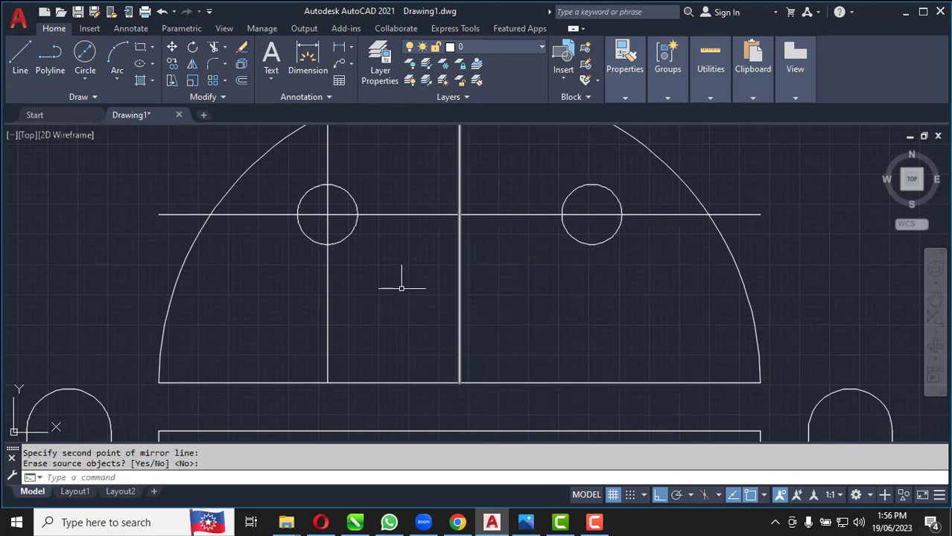
Delete the vertical construction line through the left eye and the horizontal one through both eyes
scroll(397, 286, "down", 2)
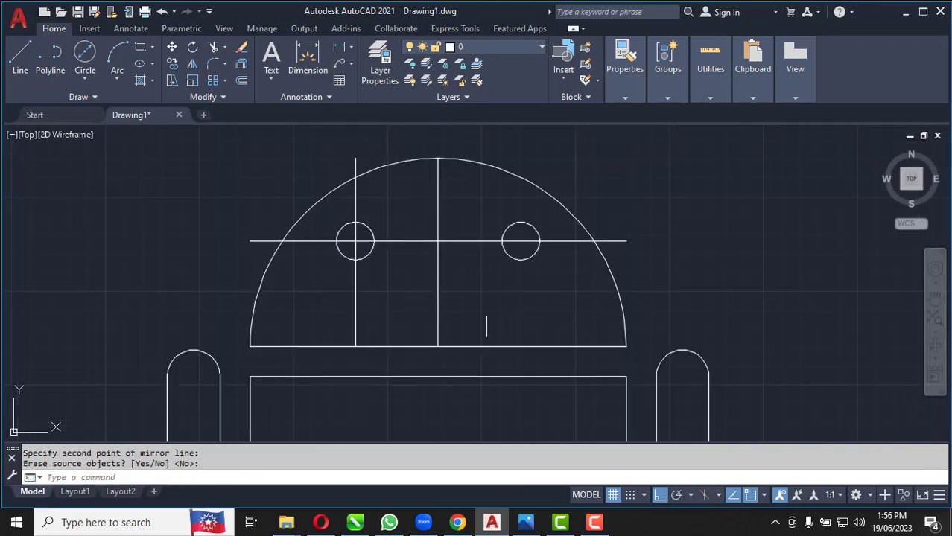
left_click(385, 307)
left_click(320, 302)
key("Delete")
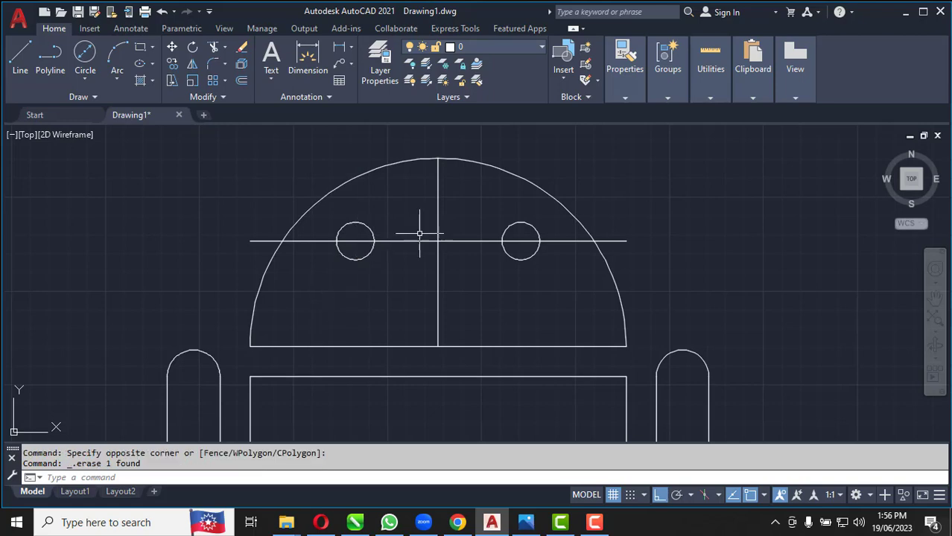
left_click(414, 294)
left_click(409, 221)
key("Delete")
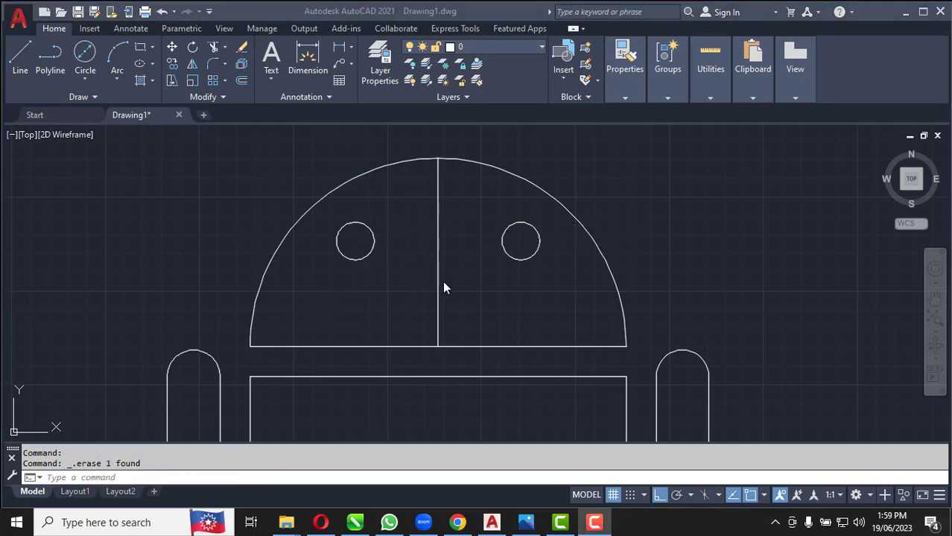
Offset the head's vertical centre line 8 units to both the right and the left
left_click(441, 275)
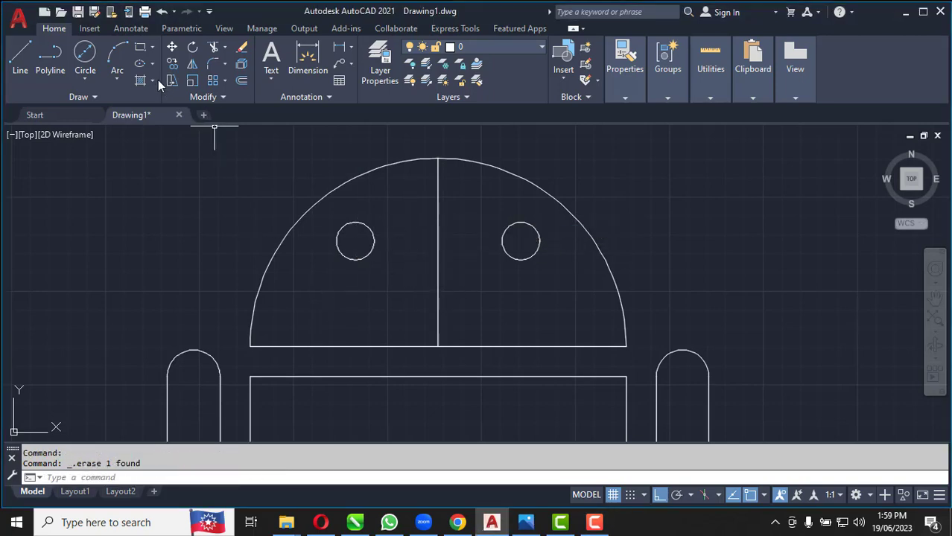
left_click(242, 80)
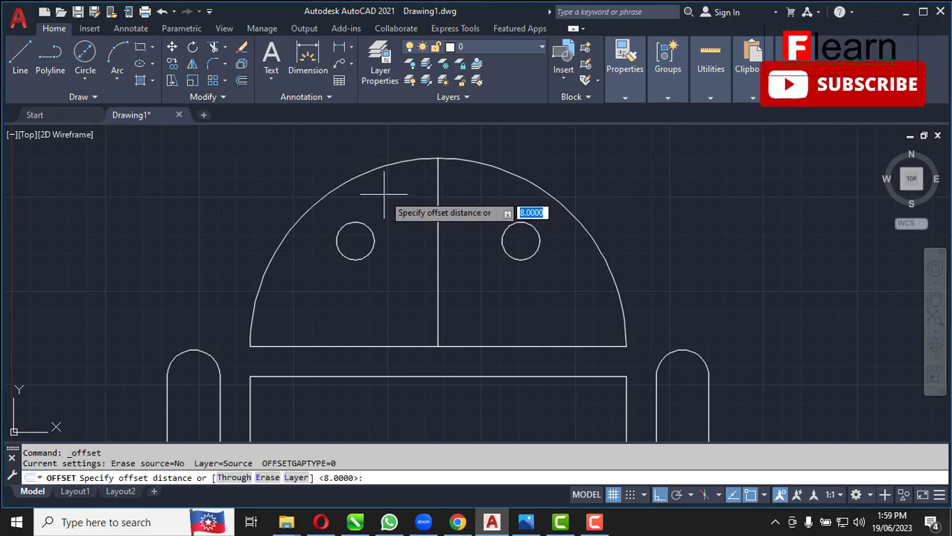
type("8")
key("Return")
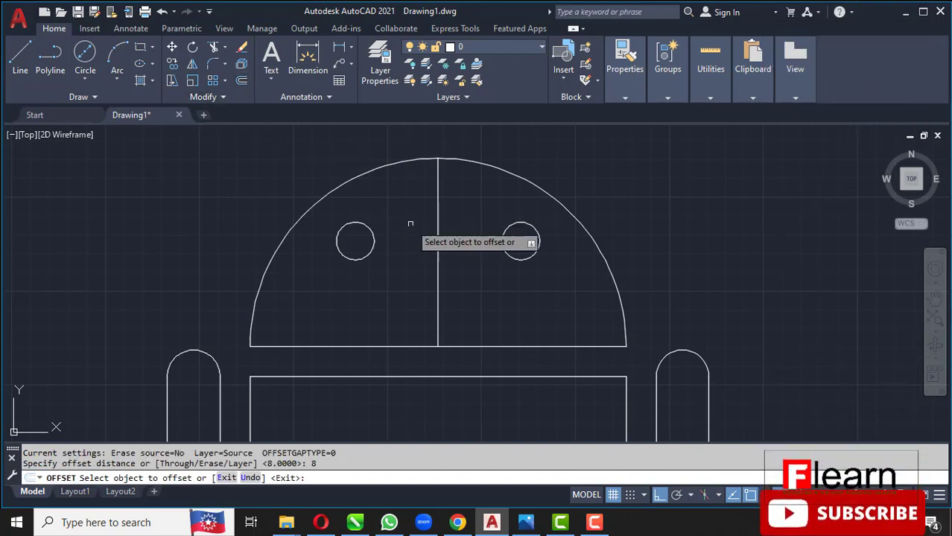
left_click(437, 235)
left_click(474, 240)
left_click(437, 257)
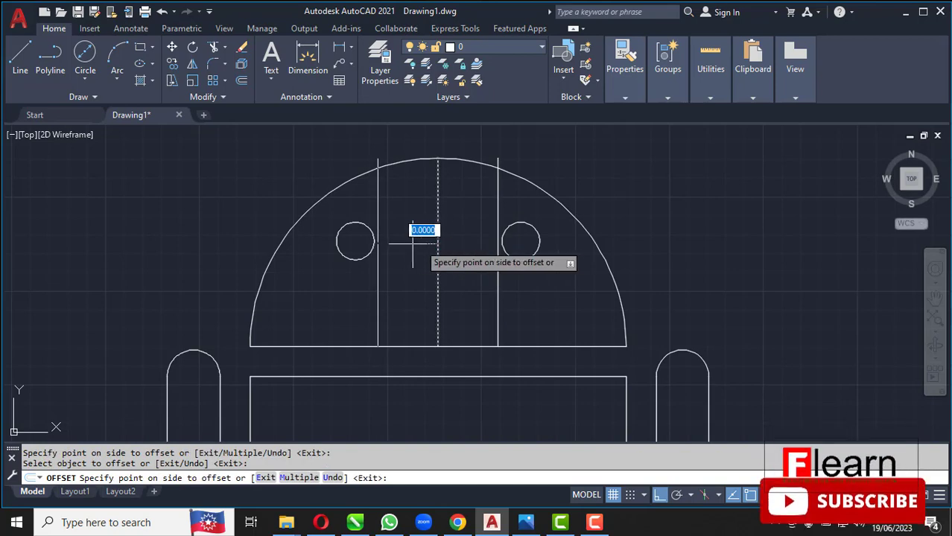
left_click(399, 251)
scroll(403, 257, "down", 2)
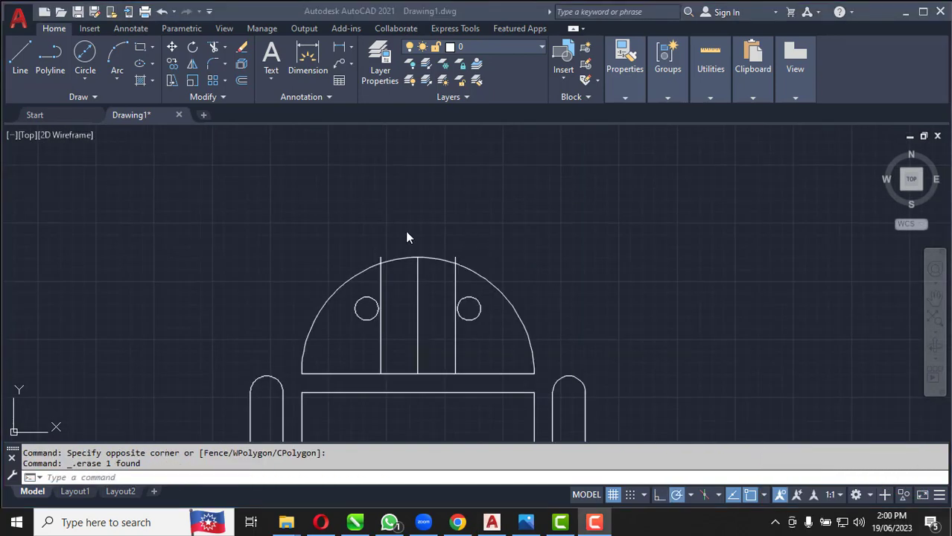
Turn Ortho mode off and polar tracking on
left_click(20, 60)
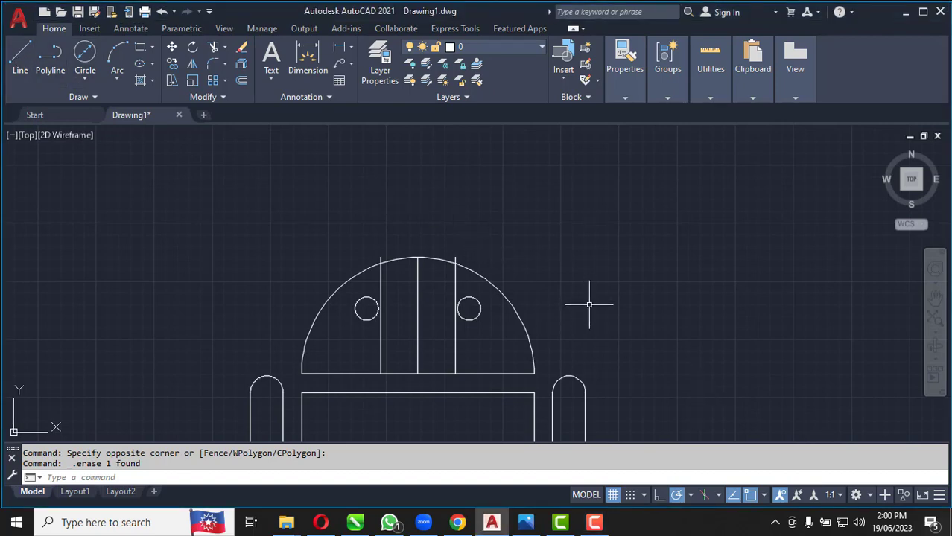
key("F8")
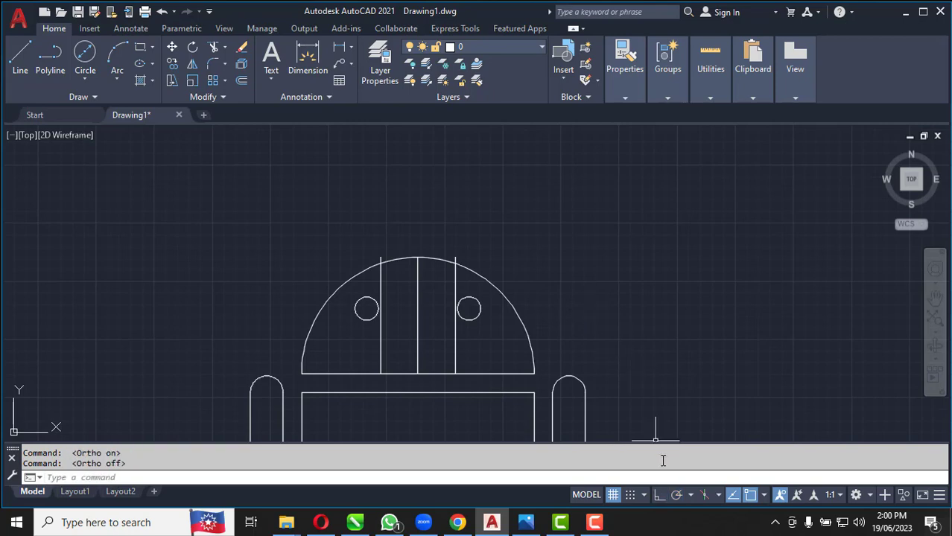
left_click(677, 496)
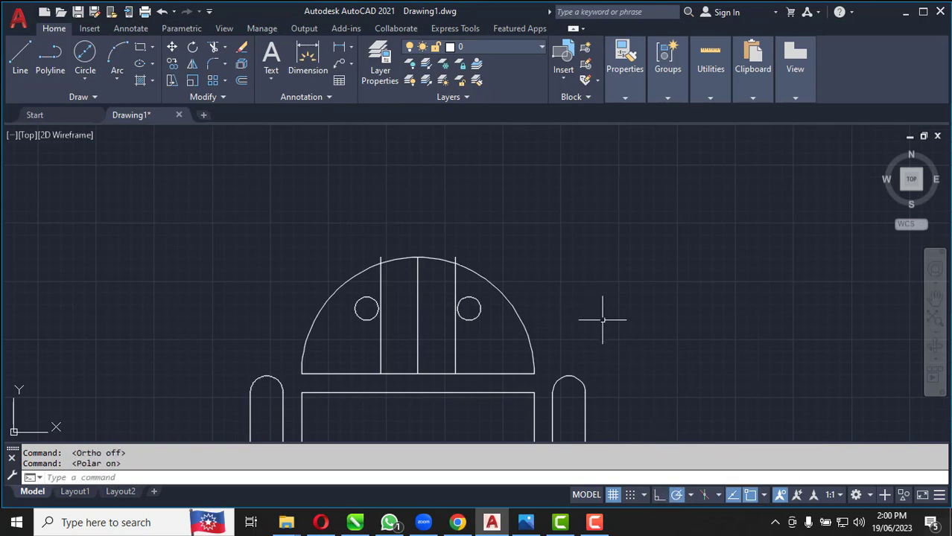
Draw a 13-unit line at 60° from where the right vertical construction line meets the head arc
left_click(20, 63)
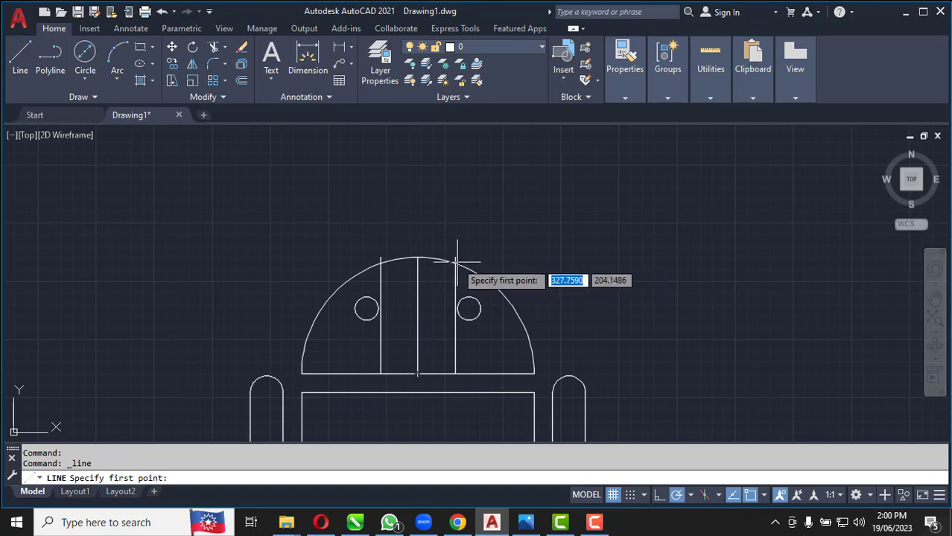
left_click(456, 262)
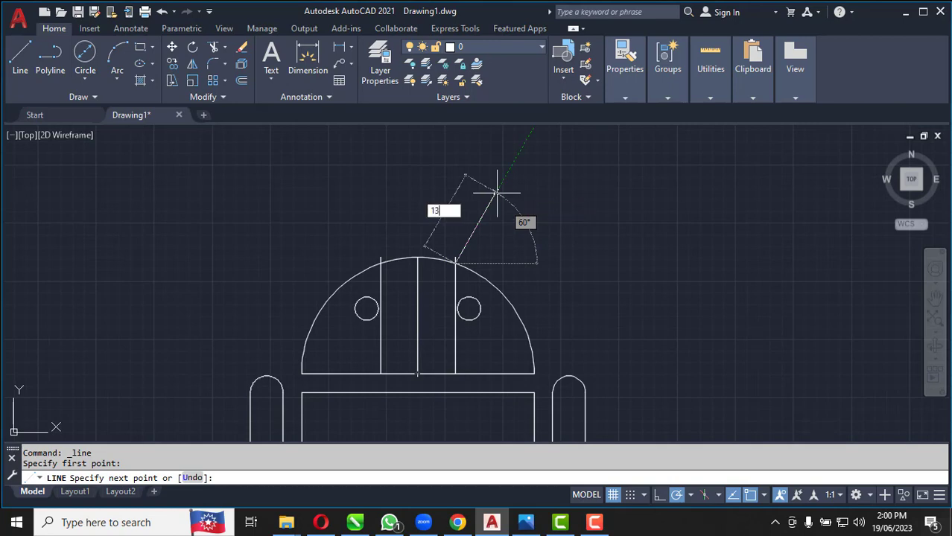
key("Return")
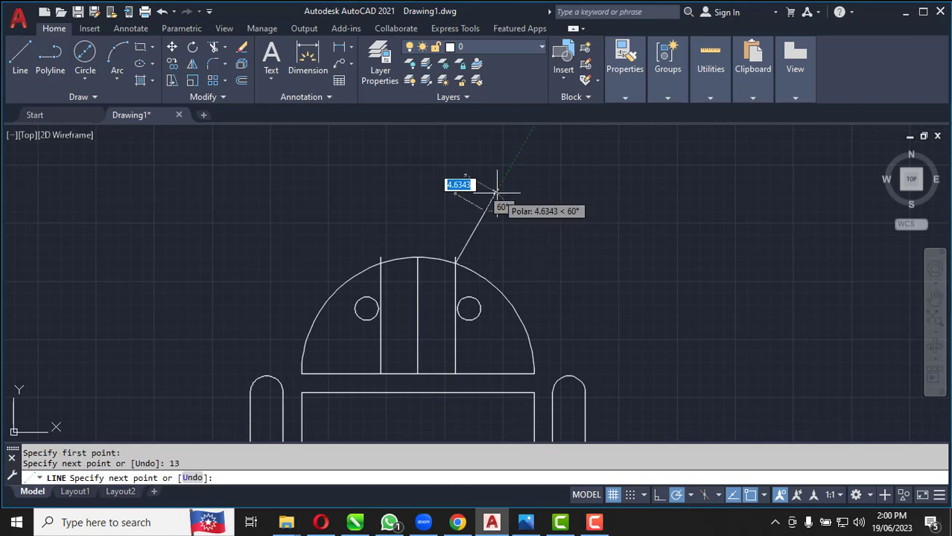
key("Return")
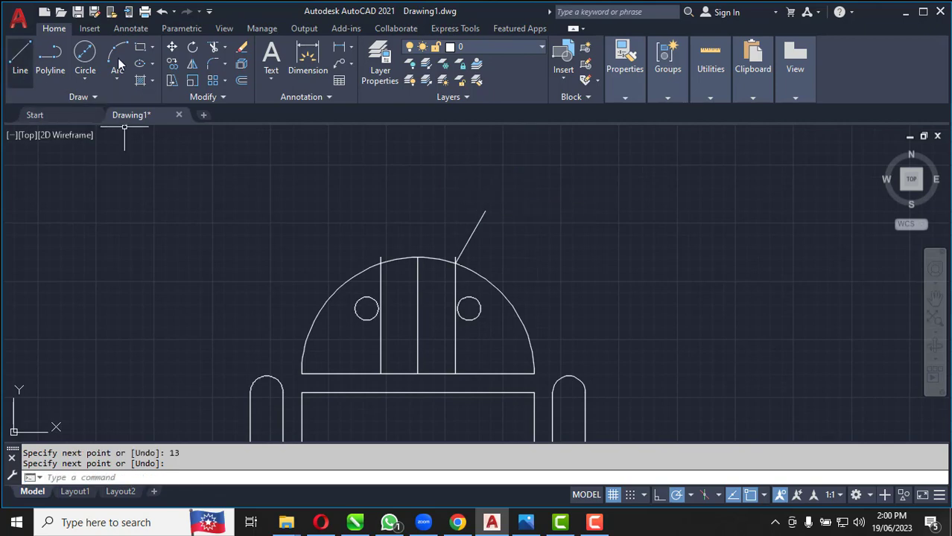
Offset the slanted antenna line 0.5 units to both sides
left_click(242, 82)
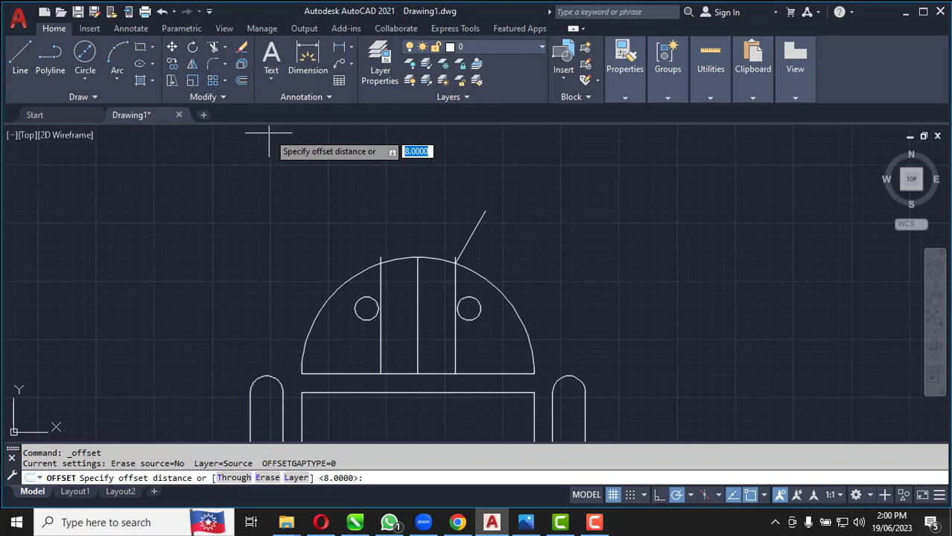
scroll(480, 200, "up", 4)
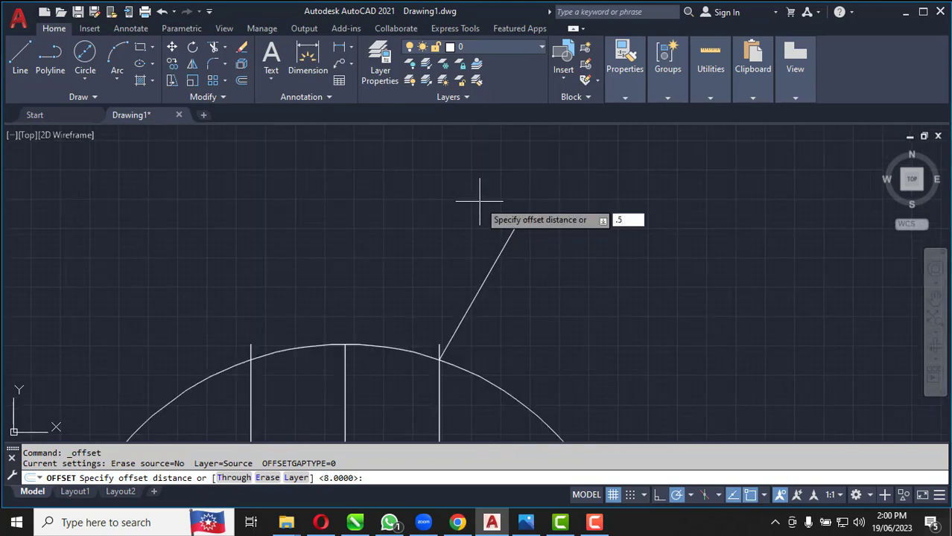
key("Return")
scroll(455, 344, "up", 4)
left_click(445, 335)
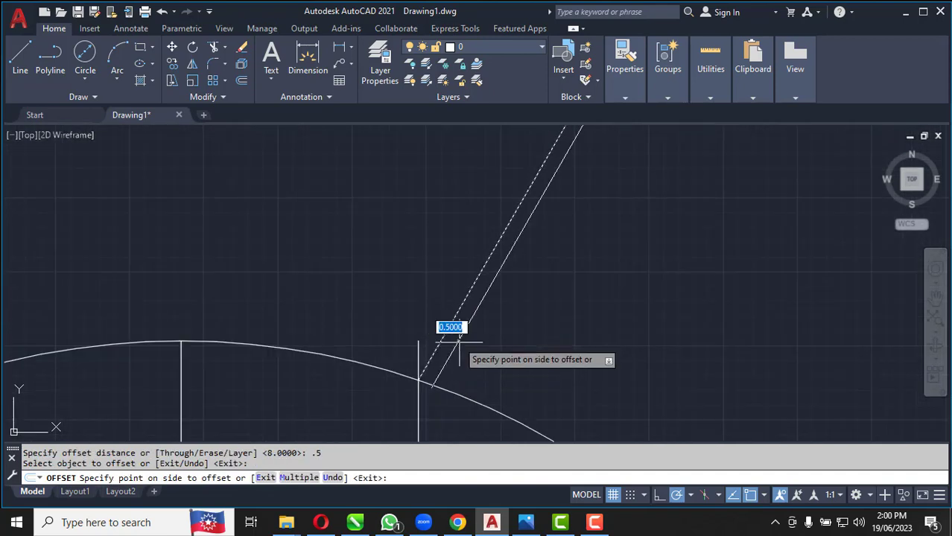
left_click(458, 344)
left_click(445, 336)
left_click(397, 307)
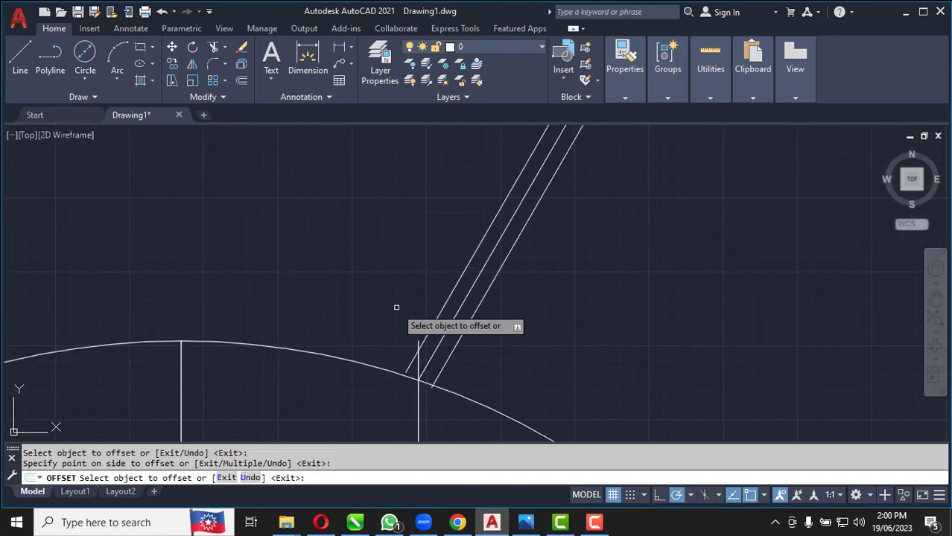
key("Escape")
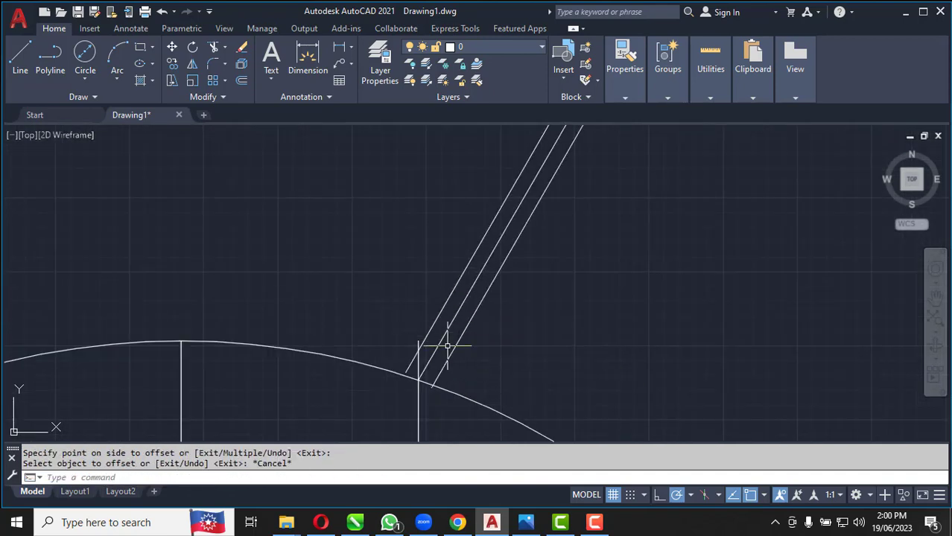
Delete the antenna's middle line and the right vertical construction line in the head
left_click(442, 341)
key("Delete")
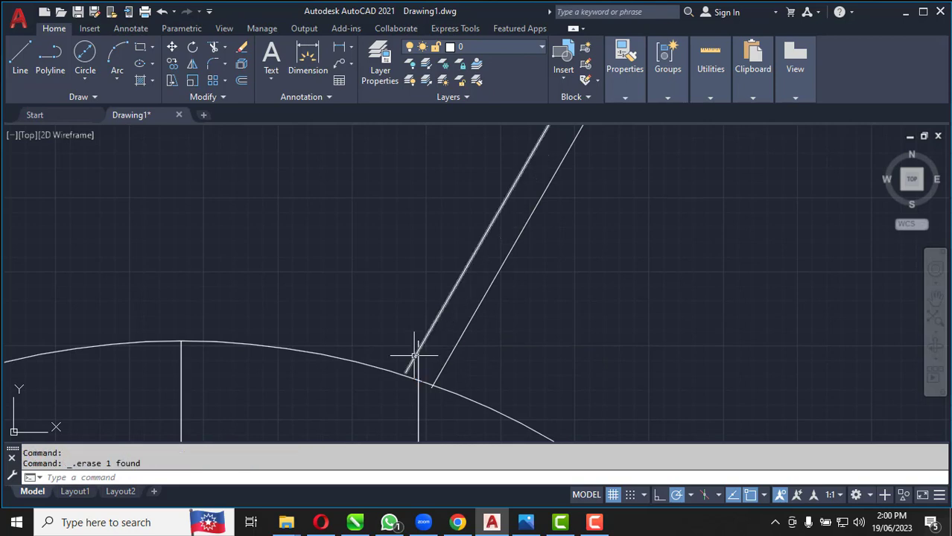
scroll(409, 165, "down", 3)
left_click(420, 274)
left_click(378, 262)
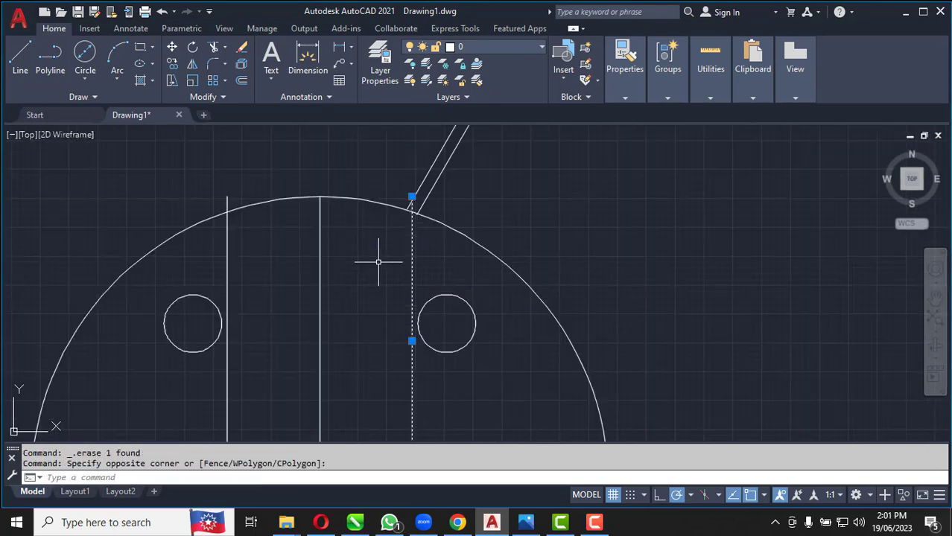
key("Delete")
Extend the left line of the right antenna down to the head arc
scroll(421, 239, "up", 5)
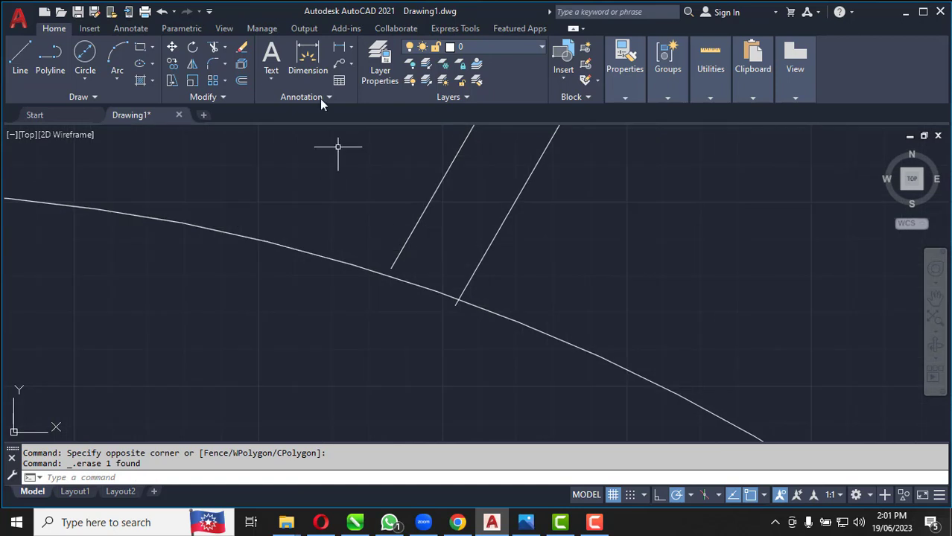
left_click(226, 49)
left_click(238, 95)
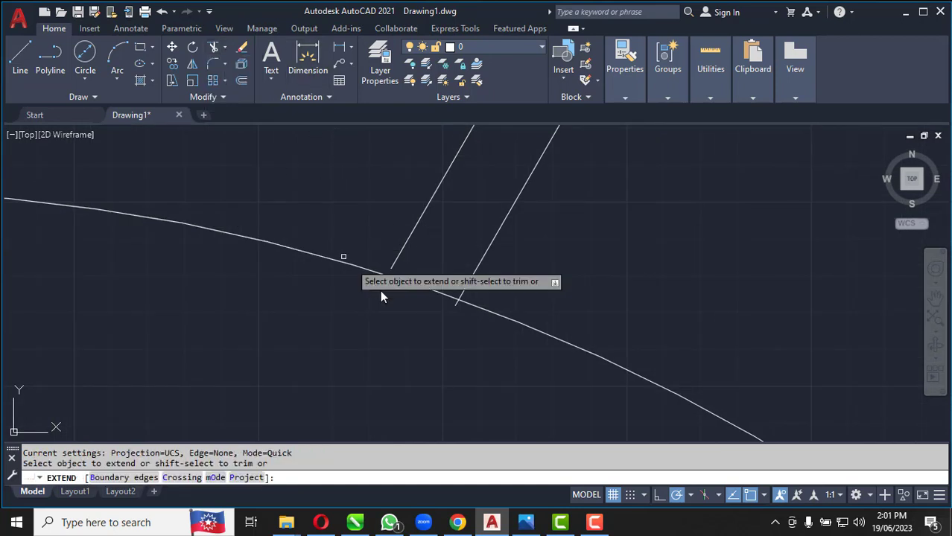
left_click(411, 270)
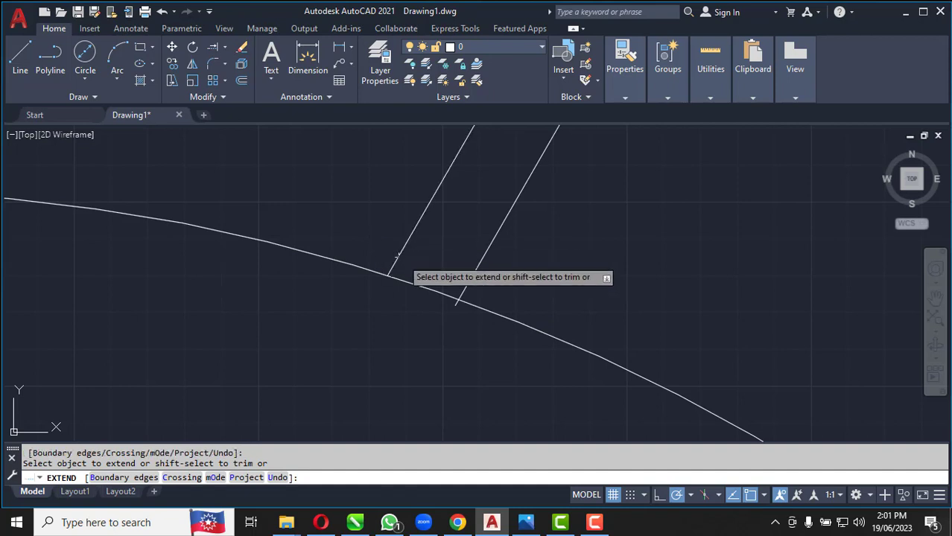
Trim the antenna's right line where it overshoots into the head, and the head arc between both antenna lines
left_click(227, 50)
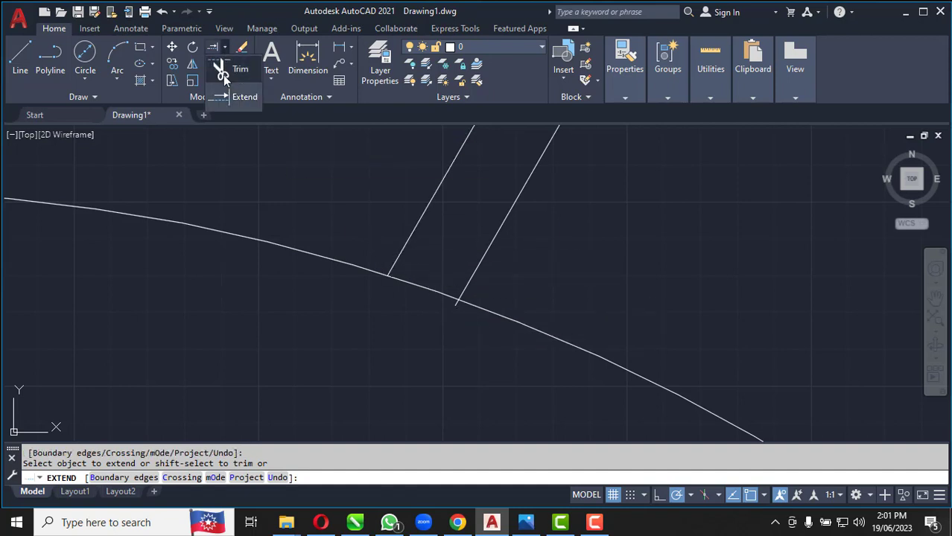
left_click(223, 70)
scroll(450, 295, "up", 4)
scroll(452, 296, "up", 4)
left_click(463, 372)
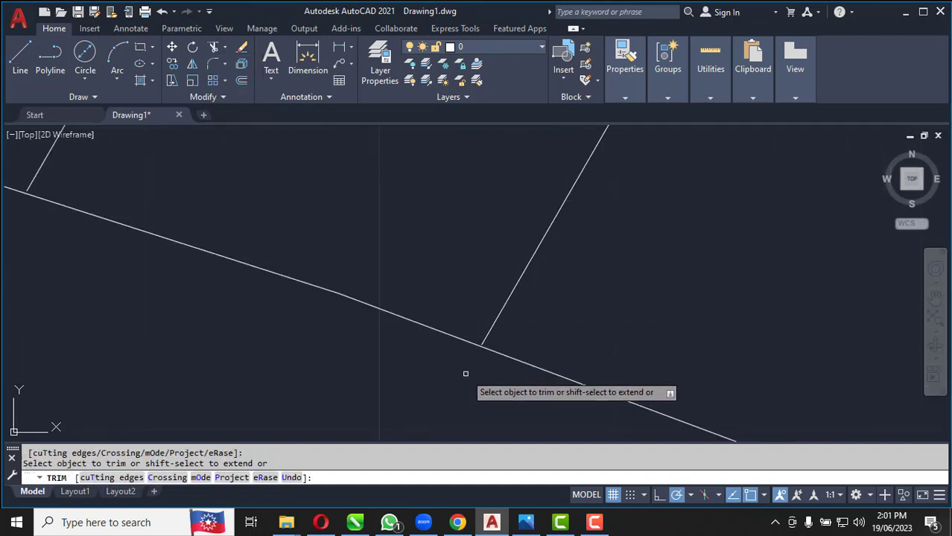
left_click(408, 317)
scroll(387, 328, "down", 6)
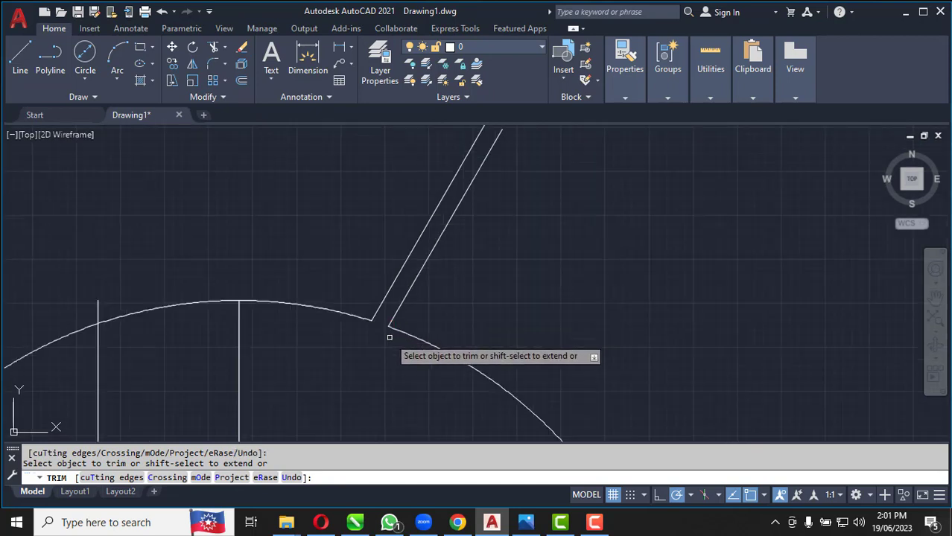
Draw a 2-point circle spanning the upper endpoints of the right antenna's two lines
scroll(475, 264, "up", 3)
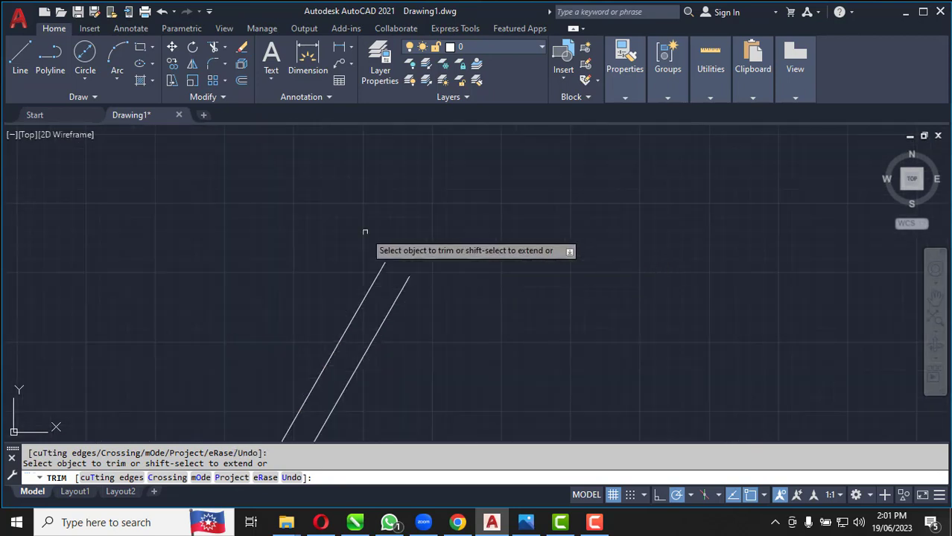
left_click(84, 80)
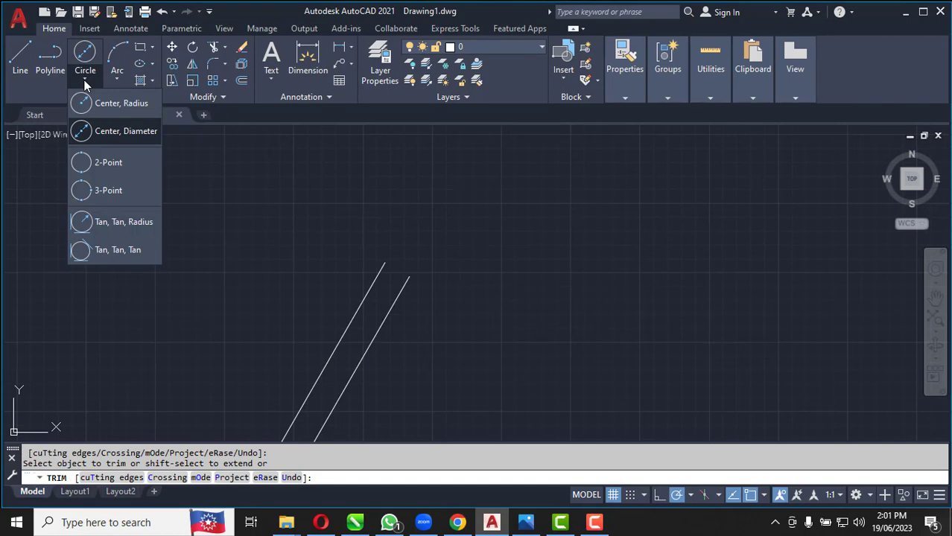
left_click(100, 160)
scroll(417, 274, "up", 5)
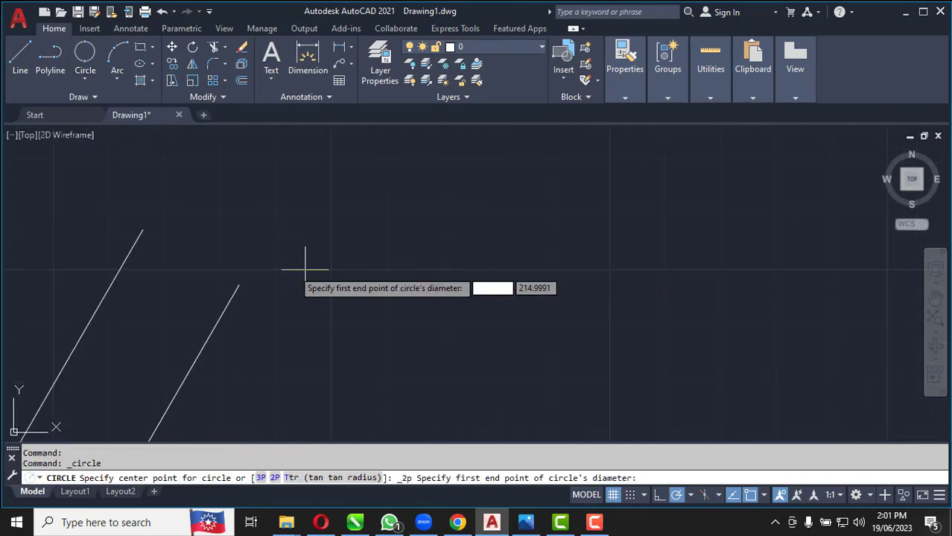
left_click(142, 230)
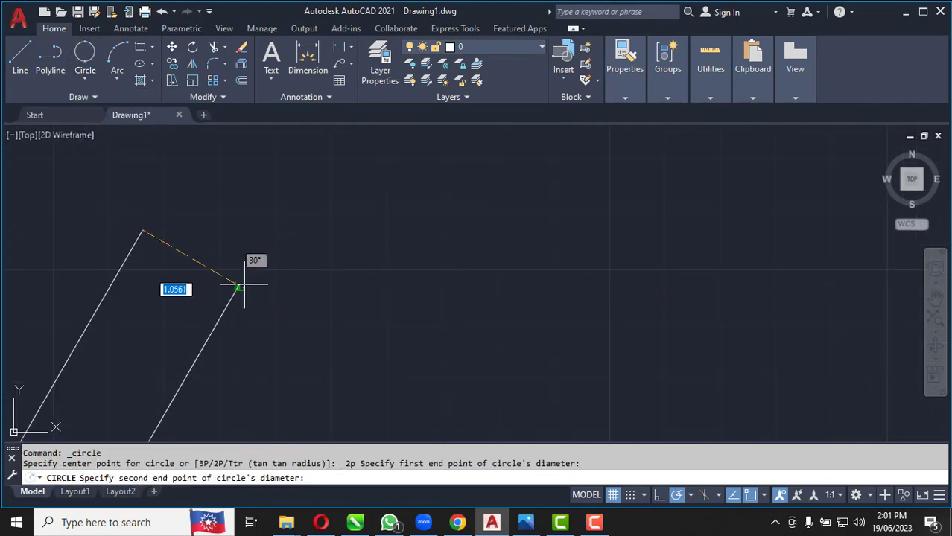
left_click(240, 284)
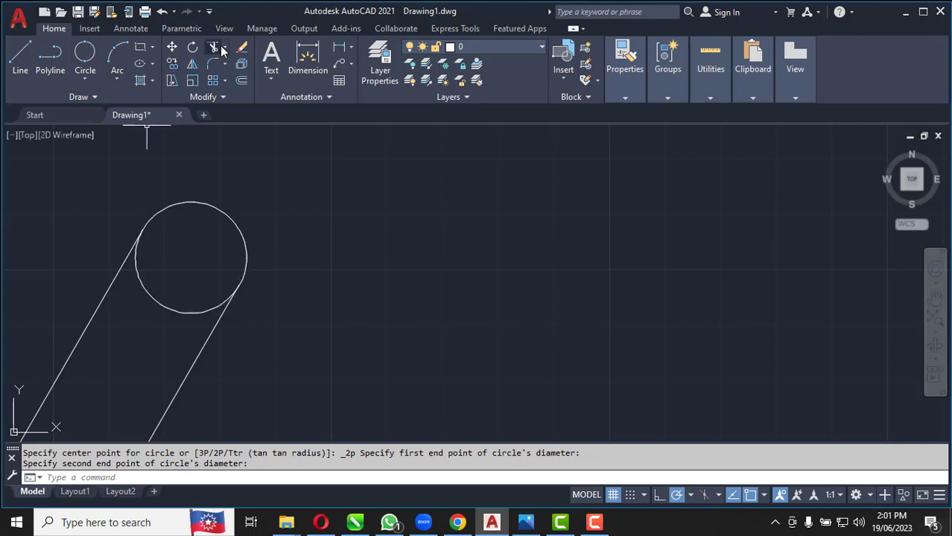
Trim the lower half of the circle inside the antenna, leaving a rounded tip
left_click(212, 80)
left_click(170, 310)
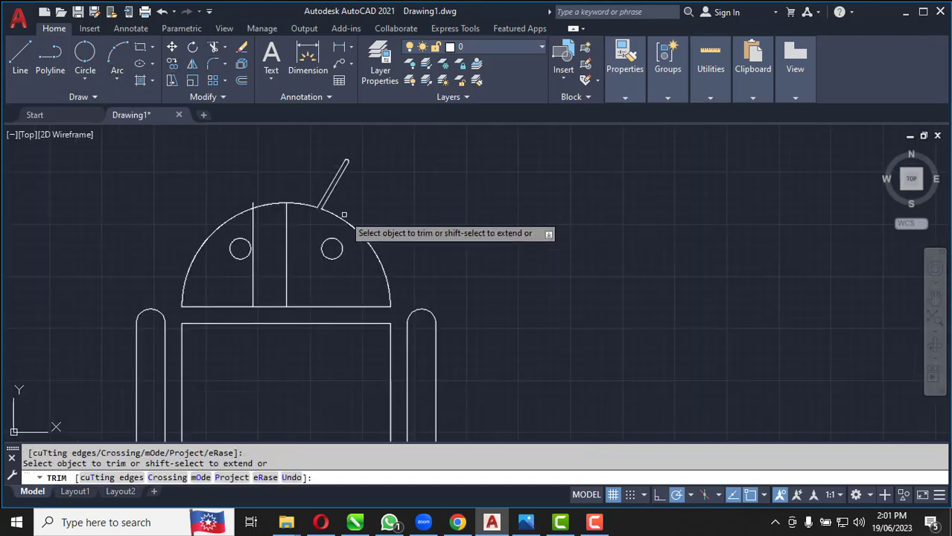
key("Escape")
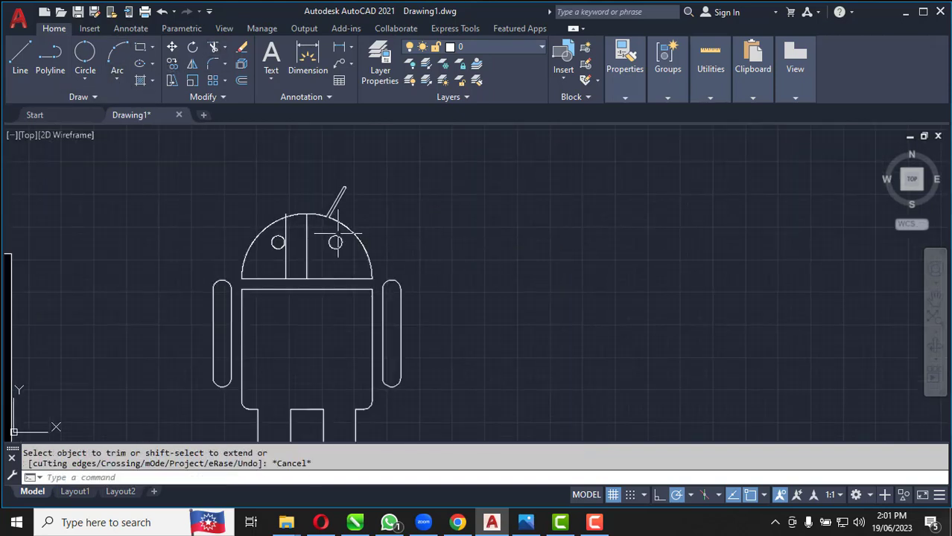
Mirror the right antenna about the head's vertical centre line, keeping the original
scroll(328, 208, "up", 2)
left_click(303, 138)
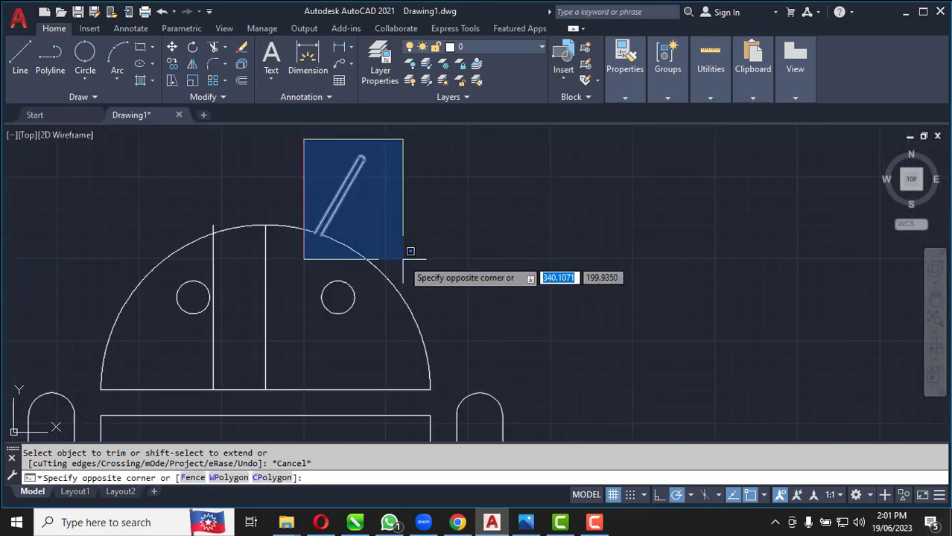
left_click(402, 260)
left_click(192, 64)
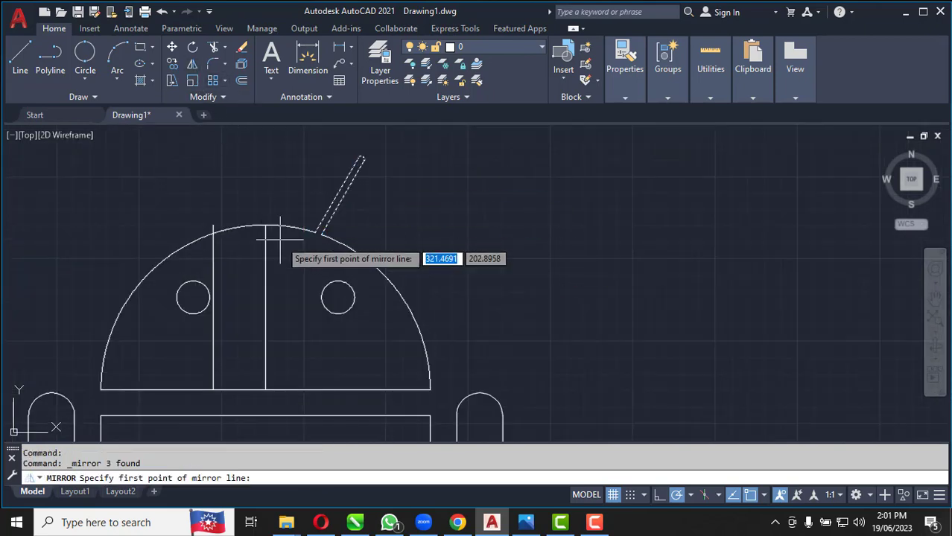
left_click(265, 387)
key("Return")
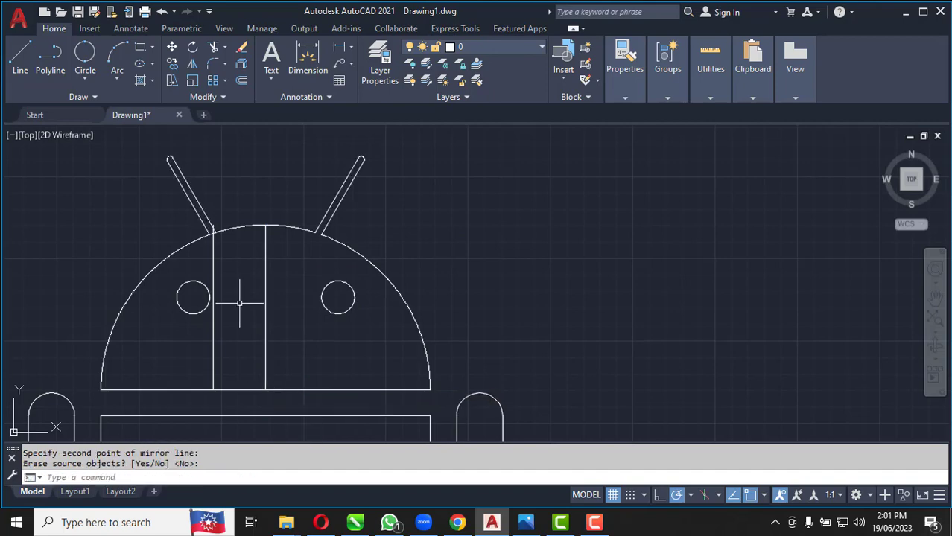
Delete the head's vertical centre line and the left vertical construction line
left_click(292, 355)
left_click(173, 352)
key("Delete")
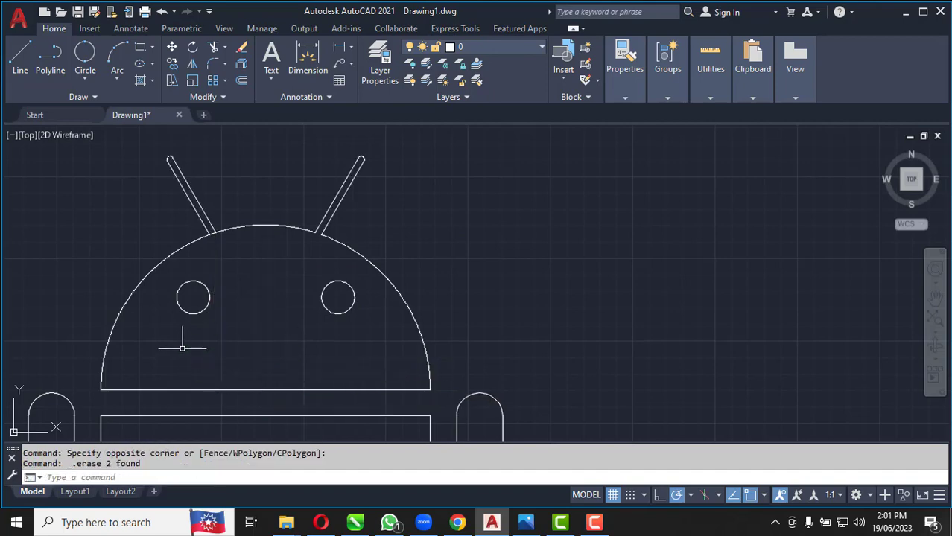
Trim the head arc between the two lines of the left antenna
left_click(214, 49)
scroll(212, 240, "up", 5)
scroll(276, 206, "down", 4)
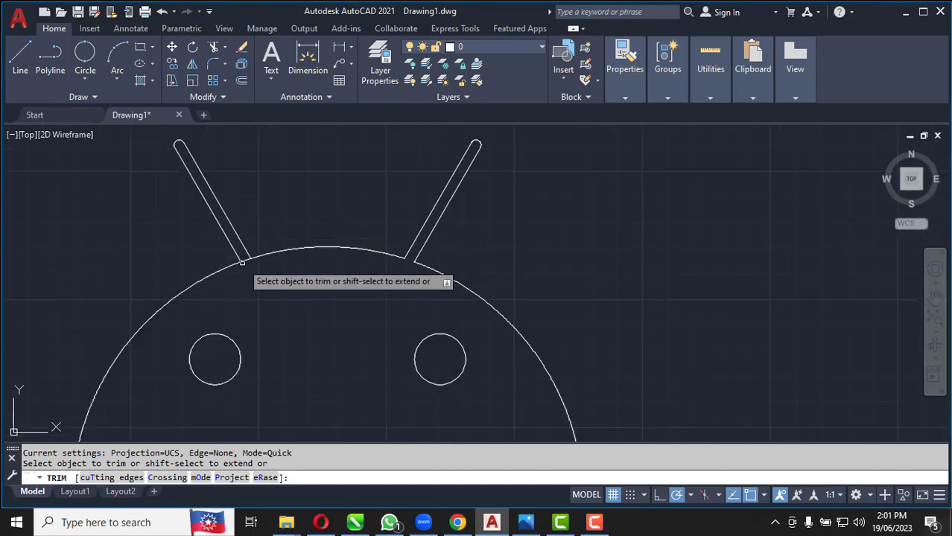
scroll(248, 262, "up", 4)
scroll(249, 263, "up", 2)
left_click(222, 246)
scroll(263, 234, "down", 14)
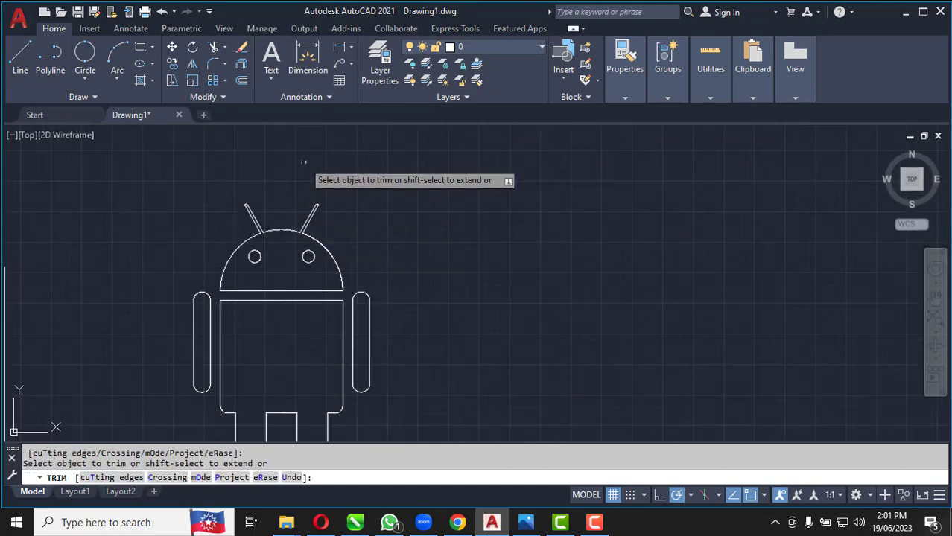
scroll(289, 282, "up", 2)
scroll(283, 268, "down", 3)
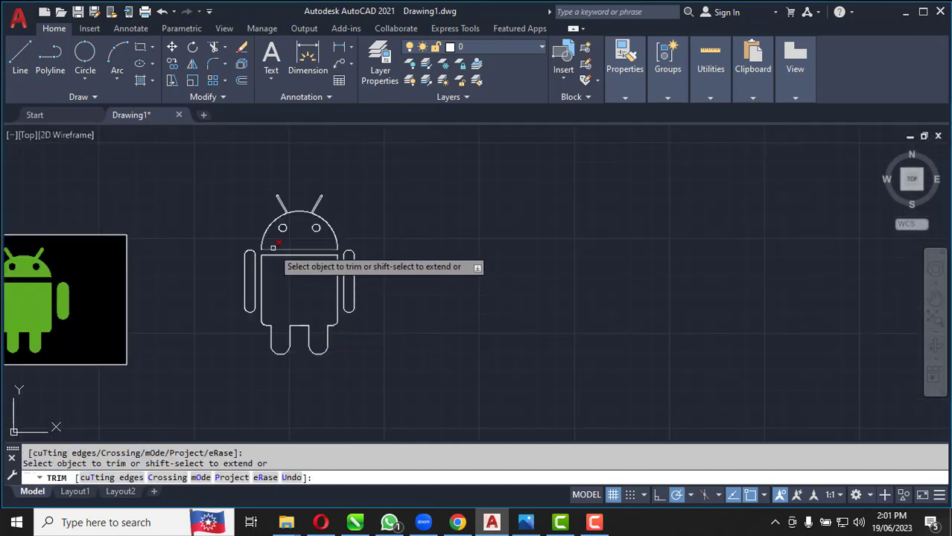
Add a horizontal linear dimension across the top of the left leg, placed above it inside the body
scroll(274, 248, "up", 4)
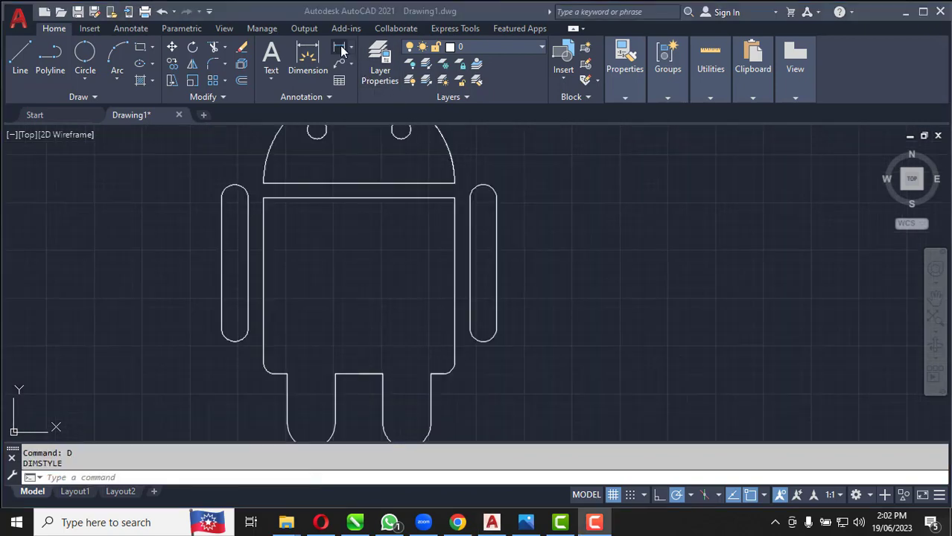
scroll(431, 196, "down", 4)
scroll(393, 280, "up", 6)
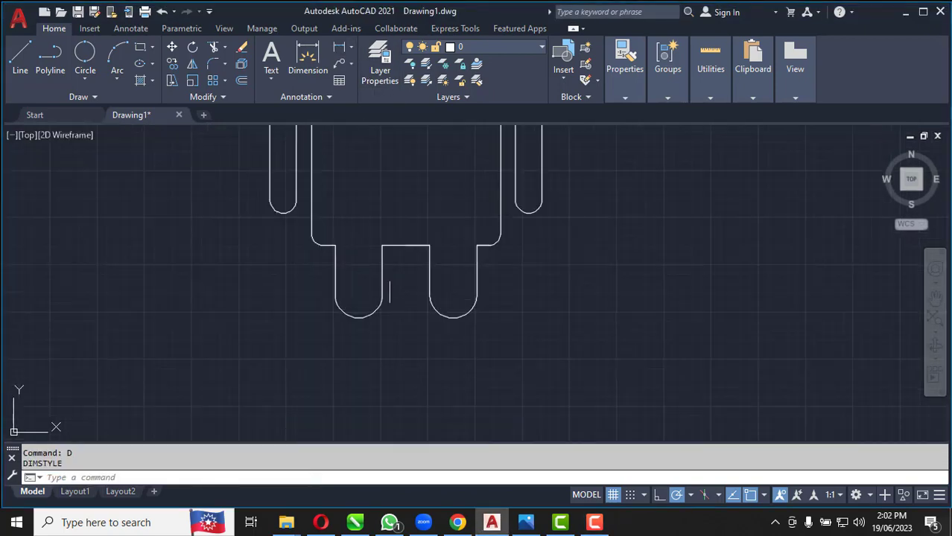
left_click(339, 47)
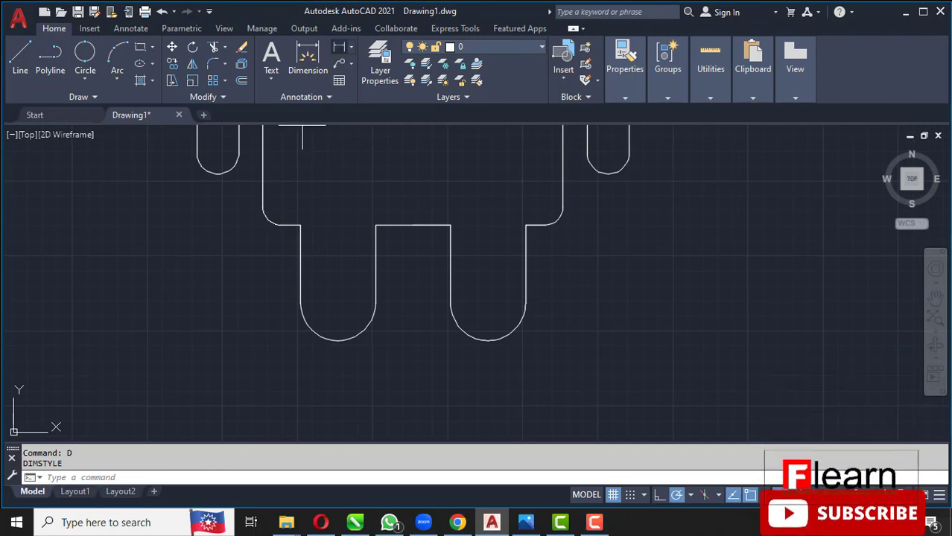
left_click(300, 225)
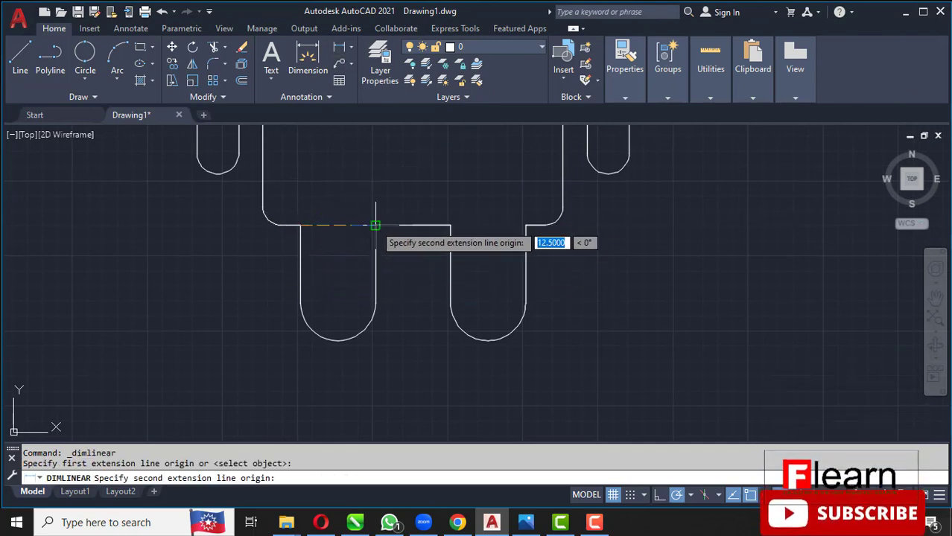
left_click(376, 225)
left_click(368, 203)
Add vertical linear dimensions for the right leg's full height and for its straight inner side, placed on either side of that edge
key("Return")
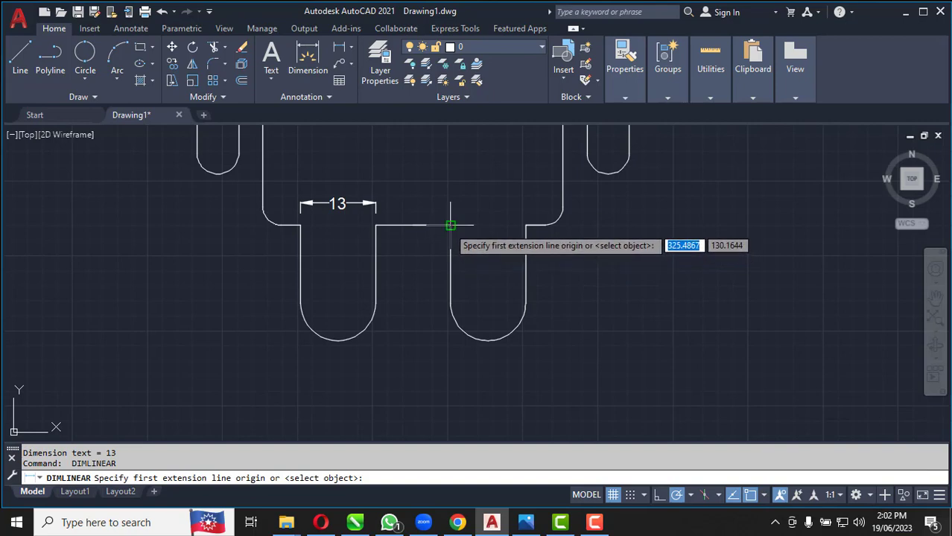
left_click(450, 225)
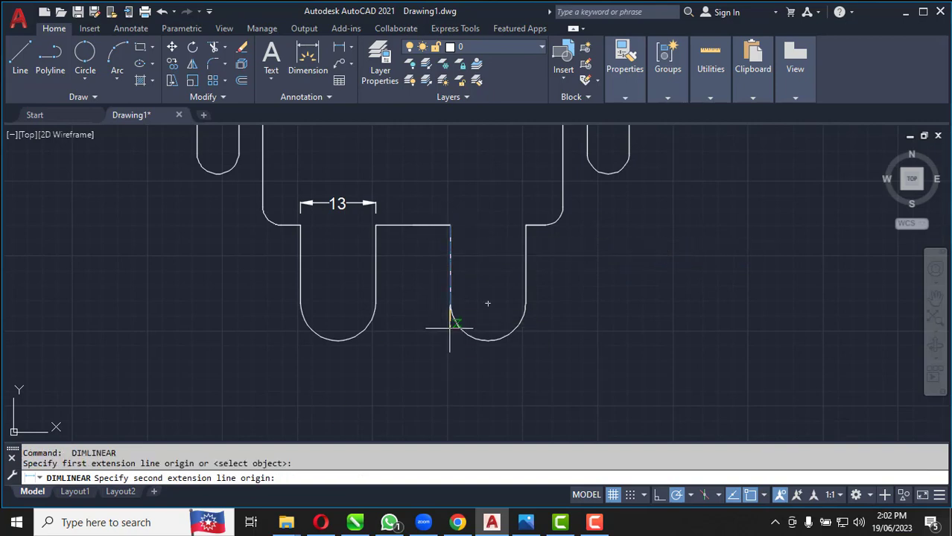
left_click(487, 340)
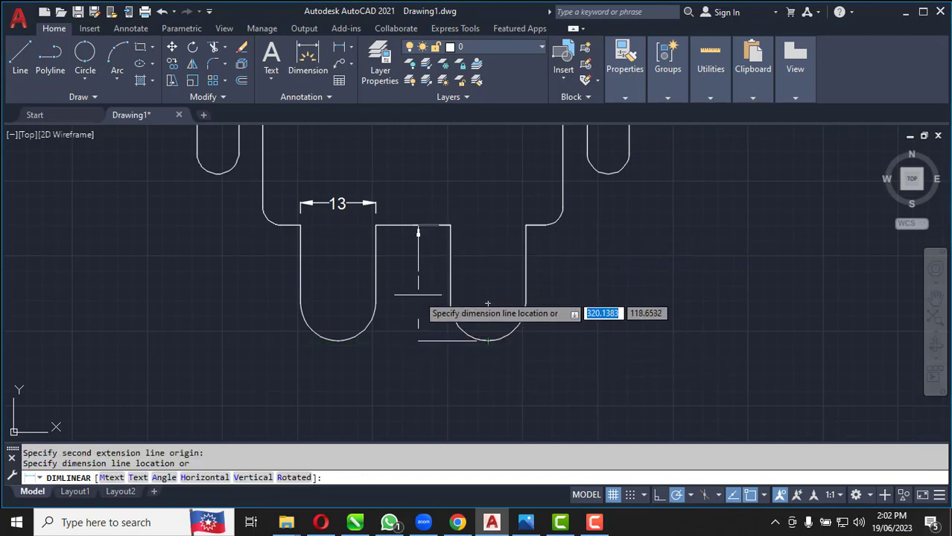
left_click(424, 350)
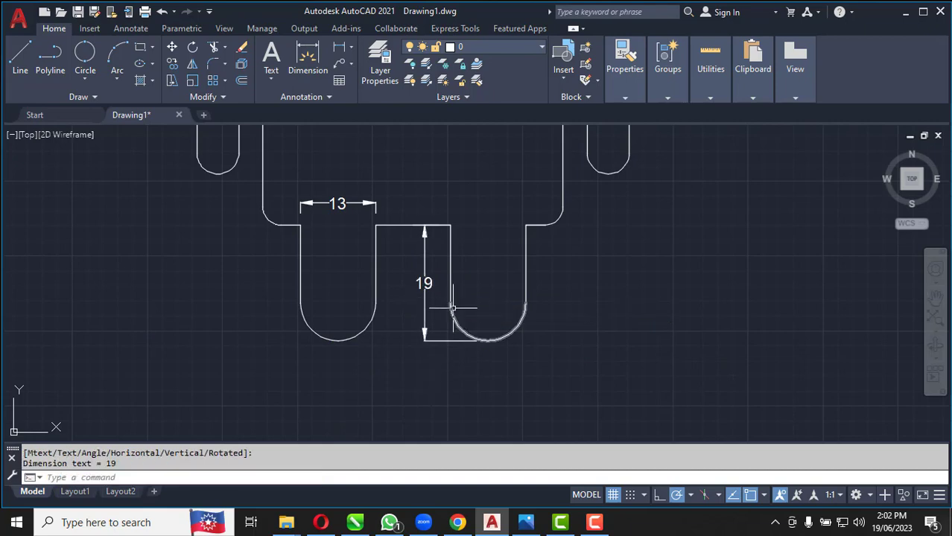
key("Return")
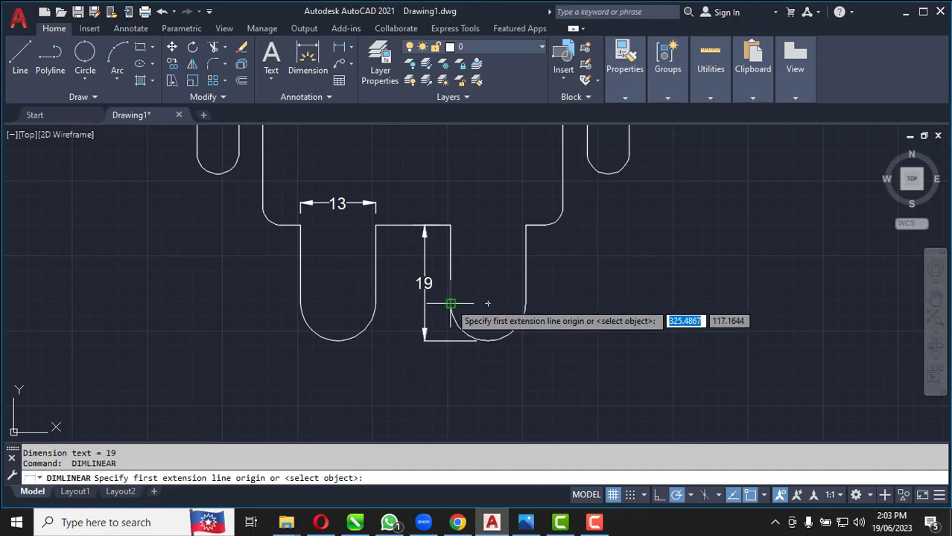
left_click(450, 304)
left_click(450, 224)
left_click(472, 268)
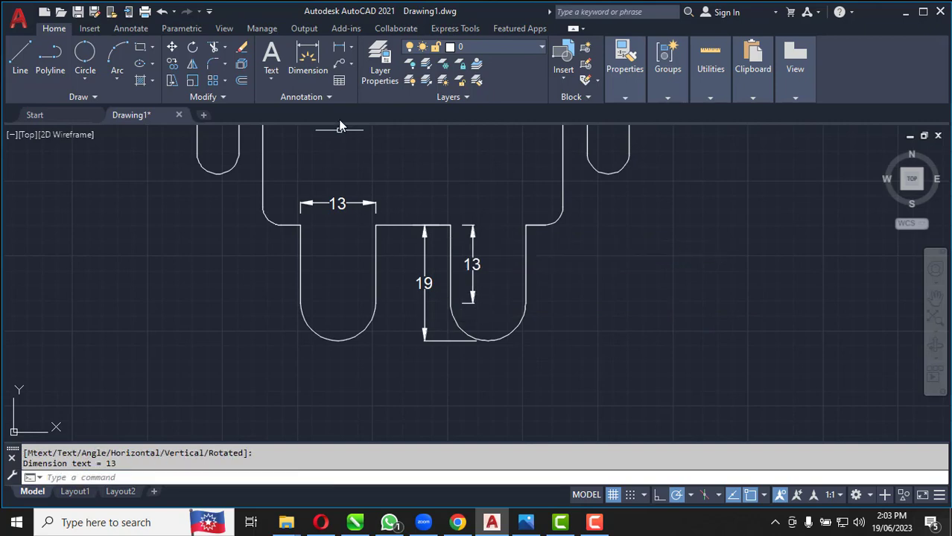
Add a horizontal linear dimension across the body's upper edge, placed just below it inside the body
scroll(478, 361, "down", 4)
key("Return")
scroll(502, 192, "up", 4)
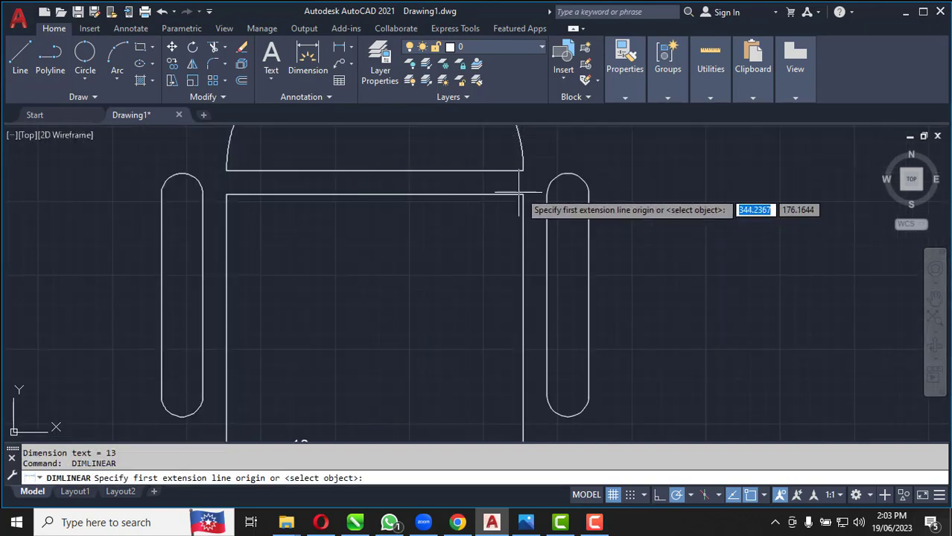
left_click(524, 195)
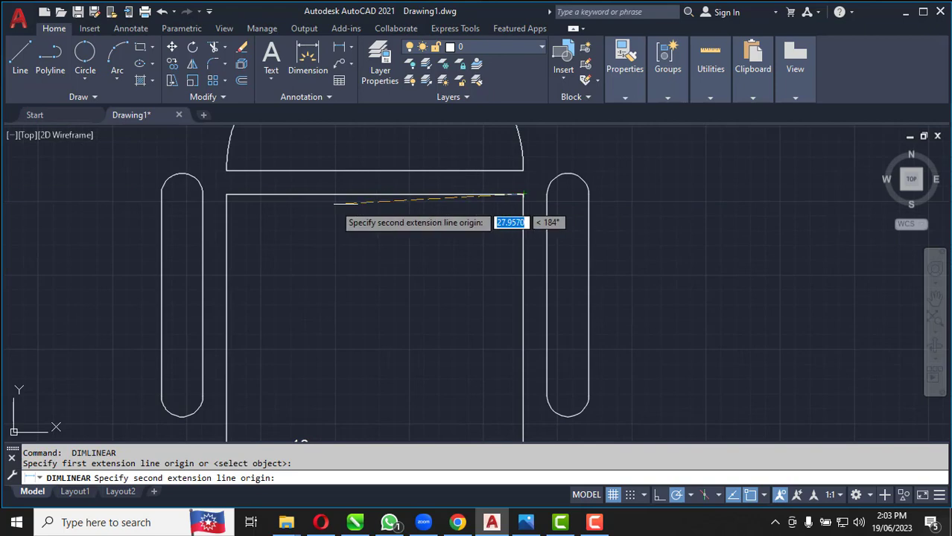
left_click(226, 194)
left_click(370, 217)
Add a vertical linear dimension for the body's height from its upper left corner to the lower edge, placed outside the left arm
key("Return")
scroll(319, 220, "down", 4)
scroll(318, 208, "up", 4)
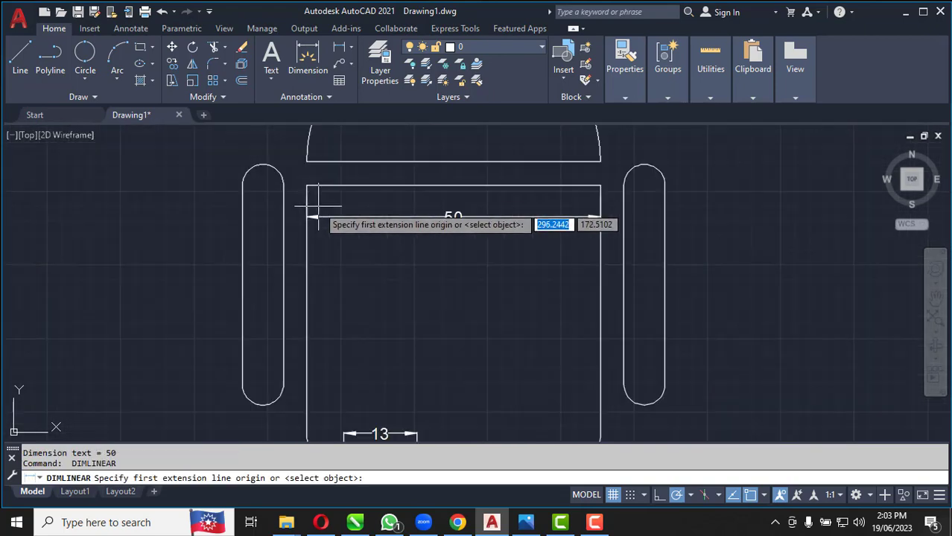
left_click(307, 186)
scroll(307, 217, "down", 4)
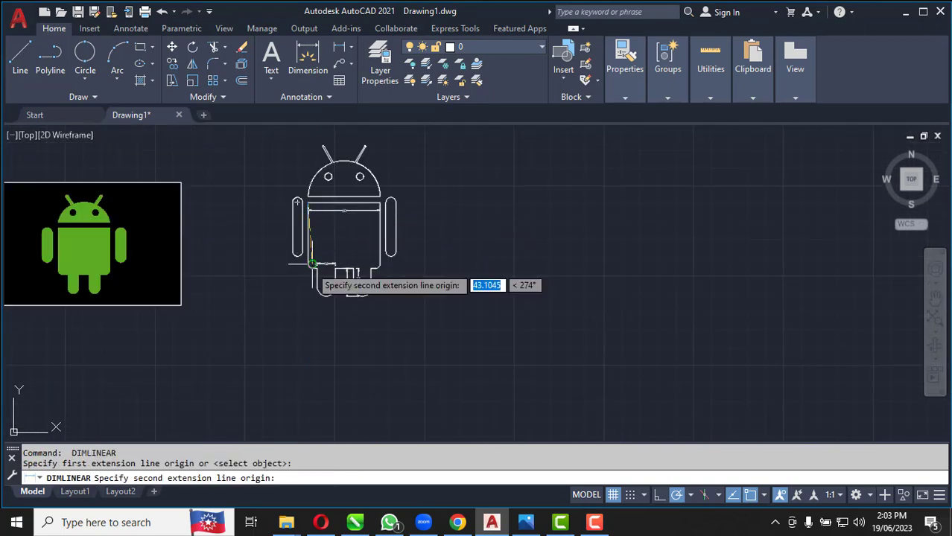
scroll(311, 262, "up", 5)
left_click(355, 251)
scroll(311, 244, "down", 2)
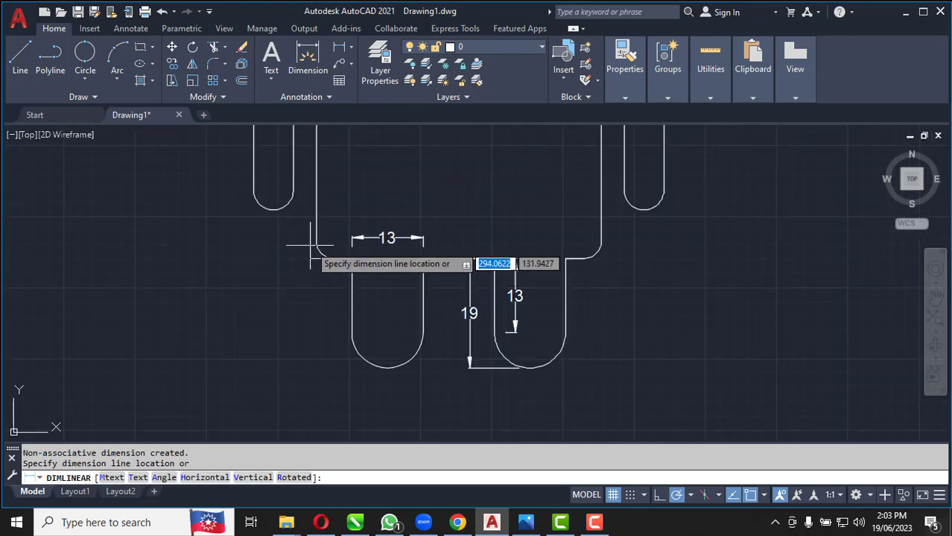
left_click(203, 192)
Add a horizontal linear dimension for the left arm's width, placed below the arm
scroll(257, 289, "down", 4)
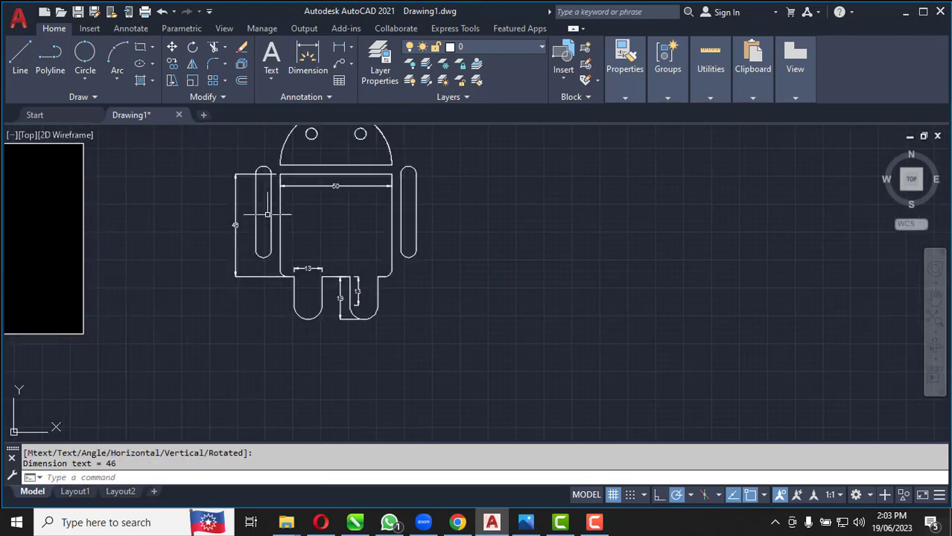
scroll(266, 214, "up", 4)
key("Return")
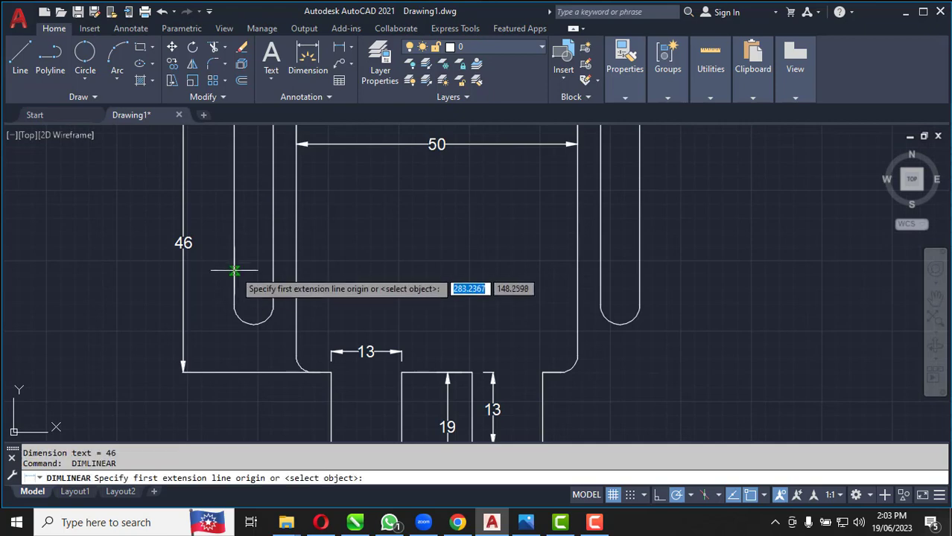
left_click(234, 269)
left_click(272, 269)
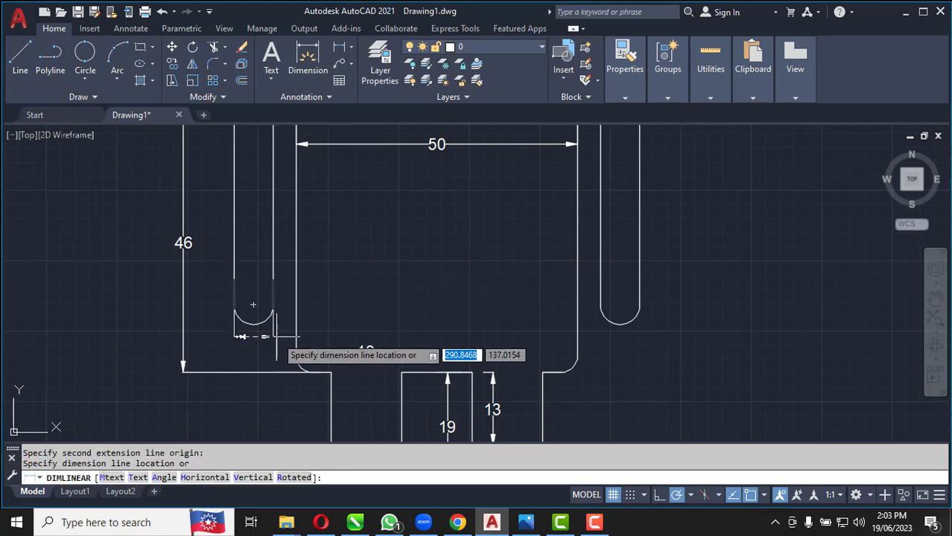
left_click(271, 350)
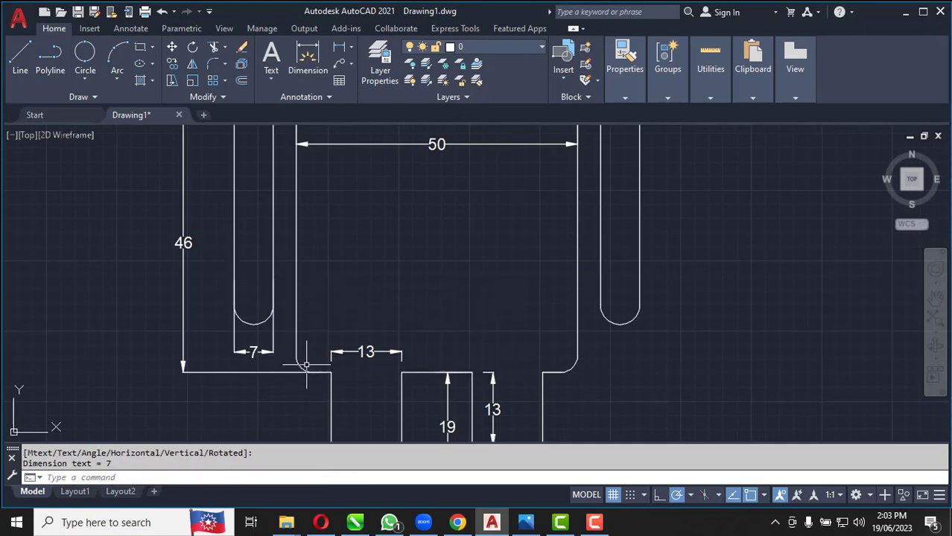
Add a vertical linear dimension between the centres of the right arm's two end arcs, placed to the right of the arm
scroll(391, 317, "down", 5)
scroll(389, 314, "up", 3)
key("Return")
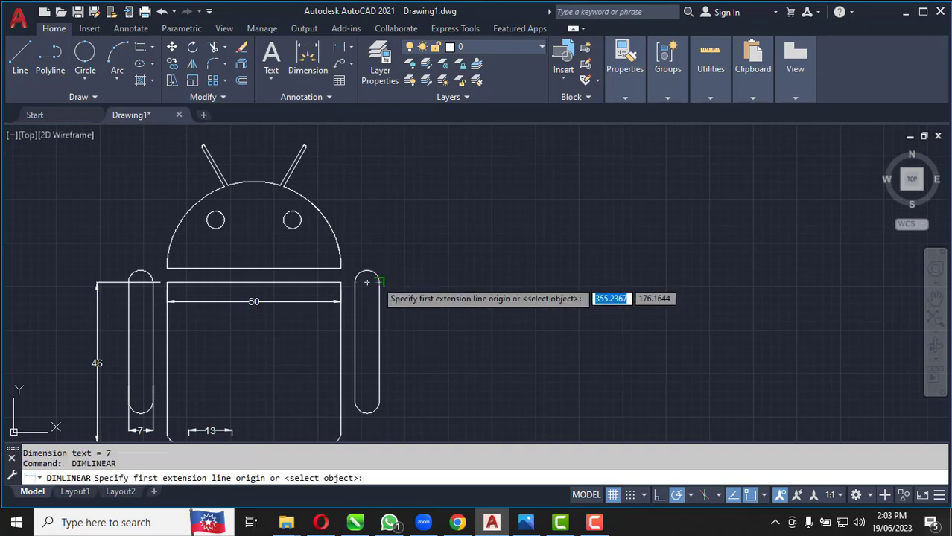
left_click(367, 282)
left_click(366, 400)
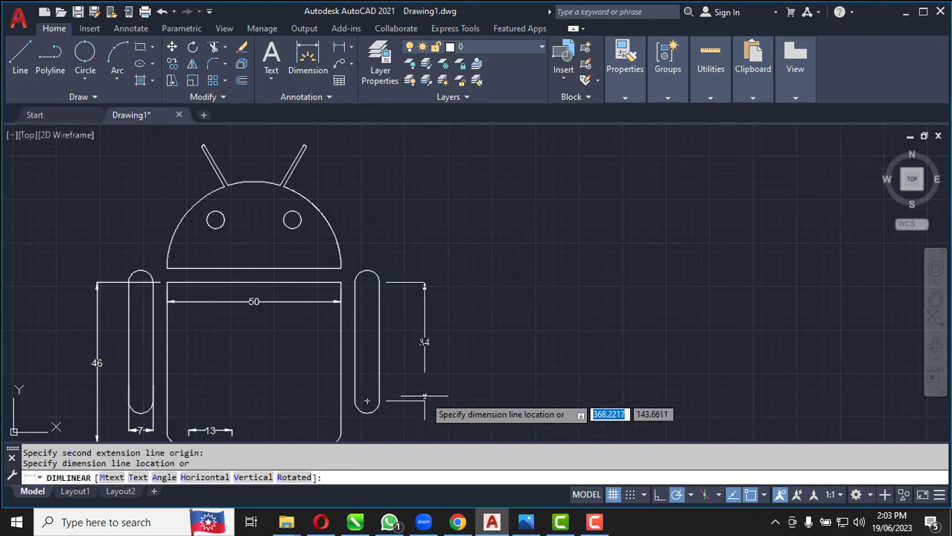
left_click(424, 402)
Add a radius dimension to the right eye circle
scroll(242, 214, "up", 2)
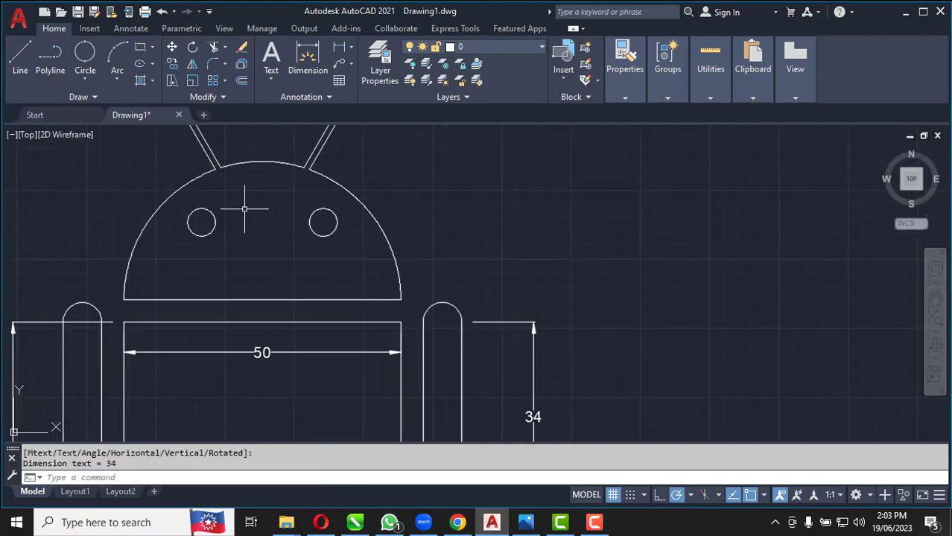
left_click(351, 50)
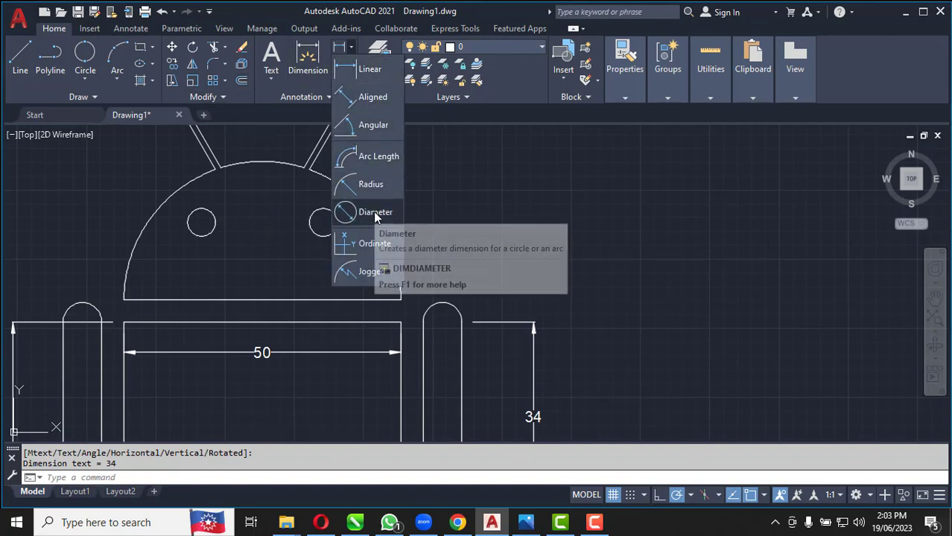
left_click(367, 184)
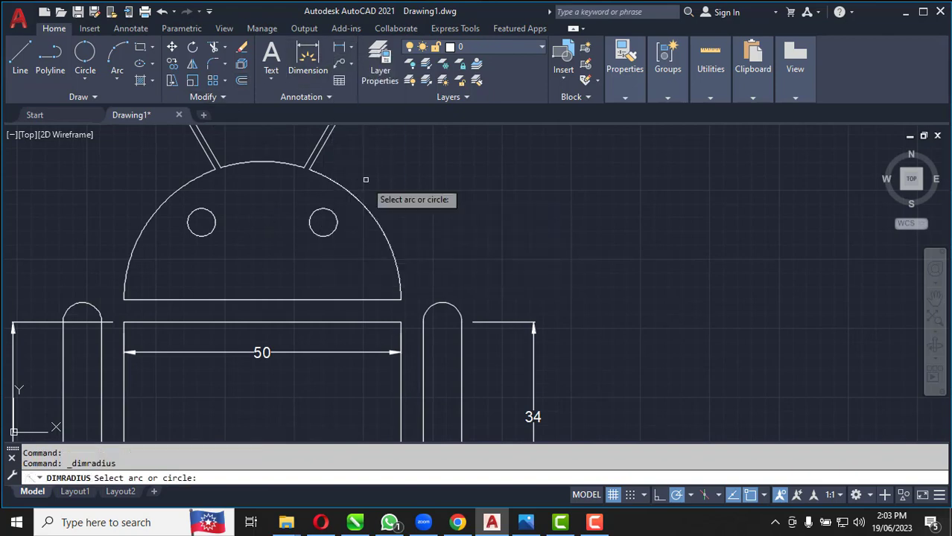
left_click(334, 225)
scroll(388, 255, "down", 4)
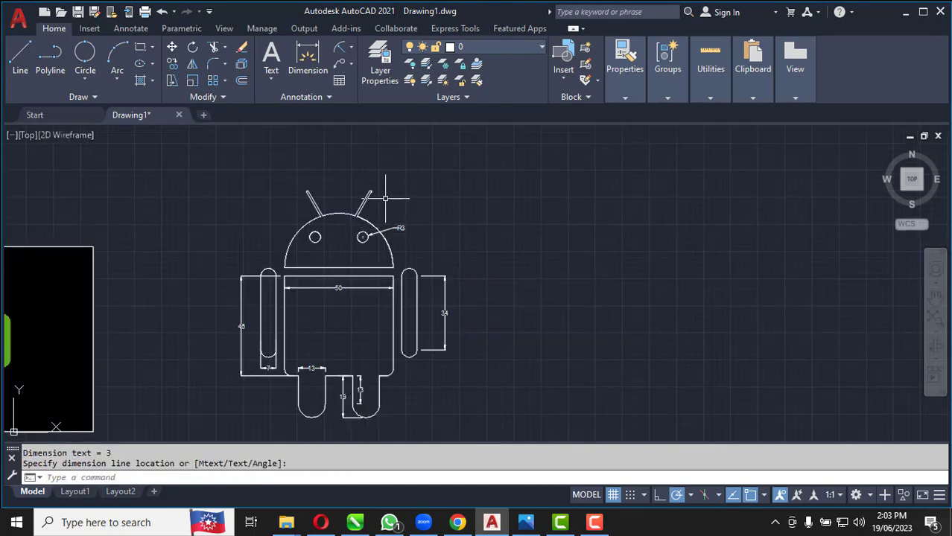
Add a radius dimension to the rounded tip of the right antenna, placed to its right
scroll(378, 186, "up", 10)
key("Return")
scroll(350, 214, "up", 3)
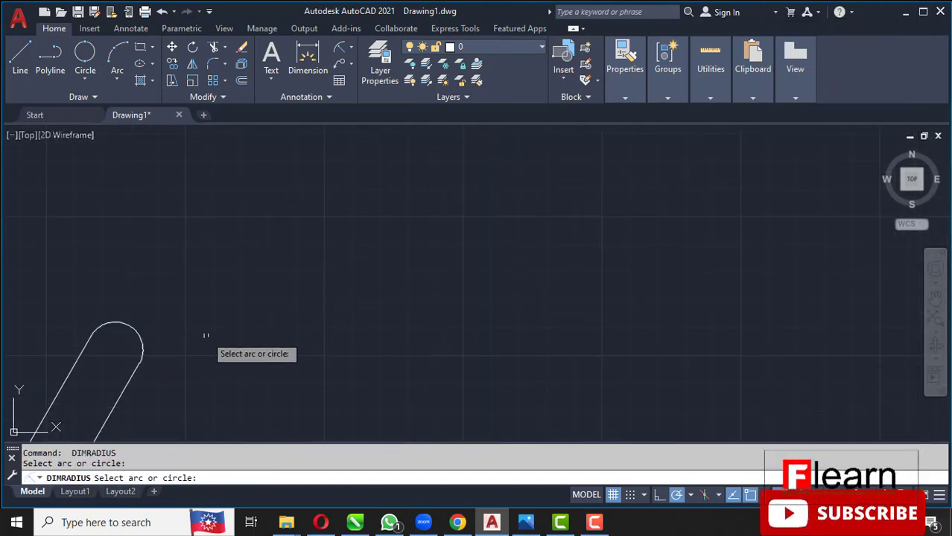
left_click(142, 344)
left_click(194, 342)
scroll(304, 240, "down", 8)
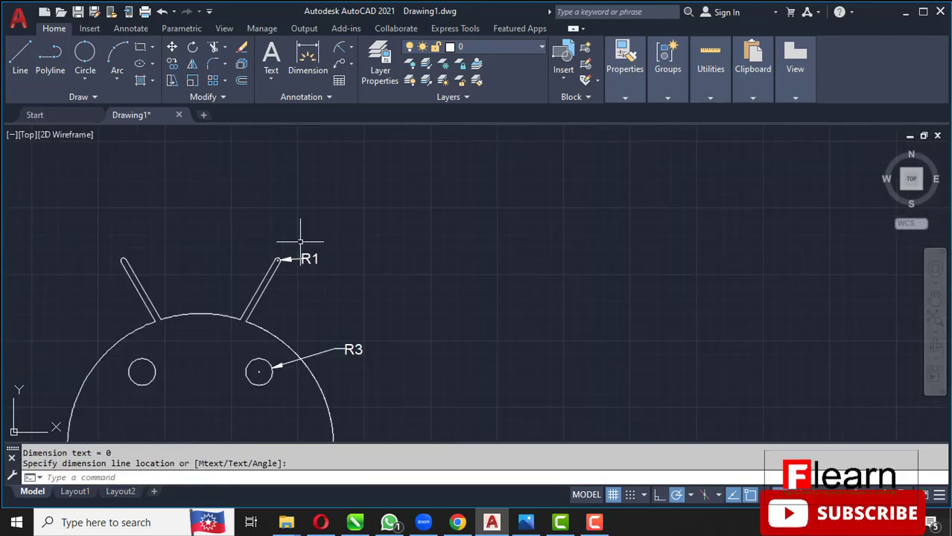
Add radius dimensions to the right arm's lower end arc and the body's lower right rounded corner
scroll(356, 223, "up", 8)
scroll(356, 257, "down", 2)
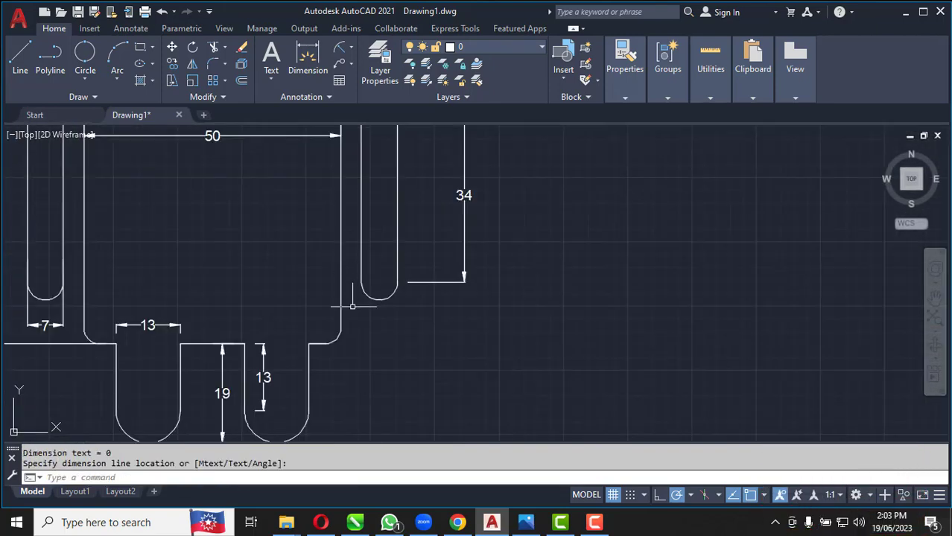
key("Return")
left_click(377, 296)
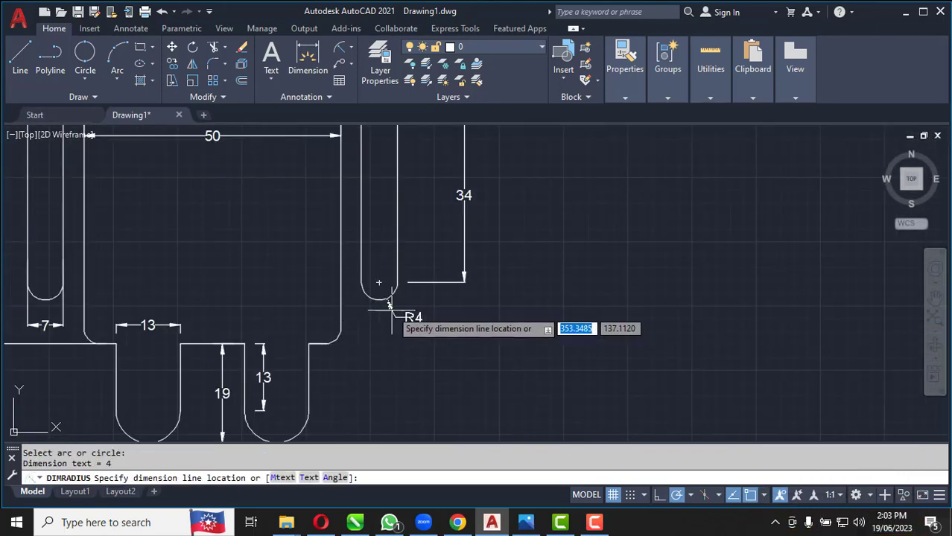
left_click(442, 329)
key("Return")
left_click(336, 340)
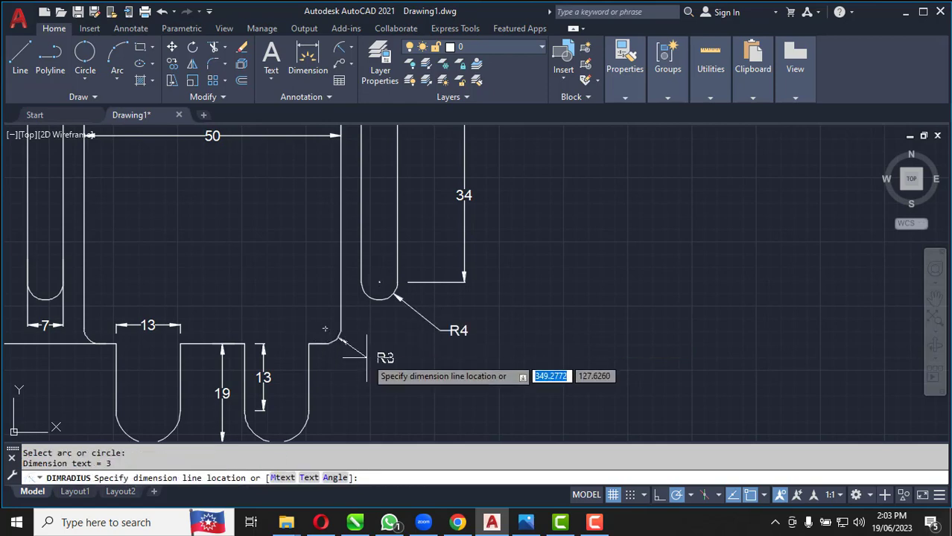
left_click(371, 358)
Add a radius dimension to the right leg's bottom arc, placed below and to the right of the leg
scroll(366, 334, "down", 6)
scroll(337, 291, "up", 6)
key("Return")
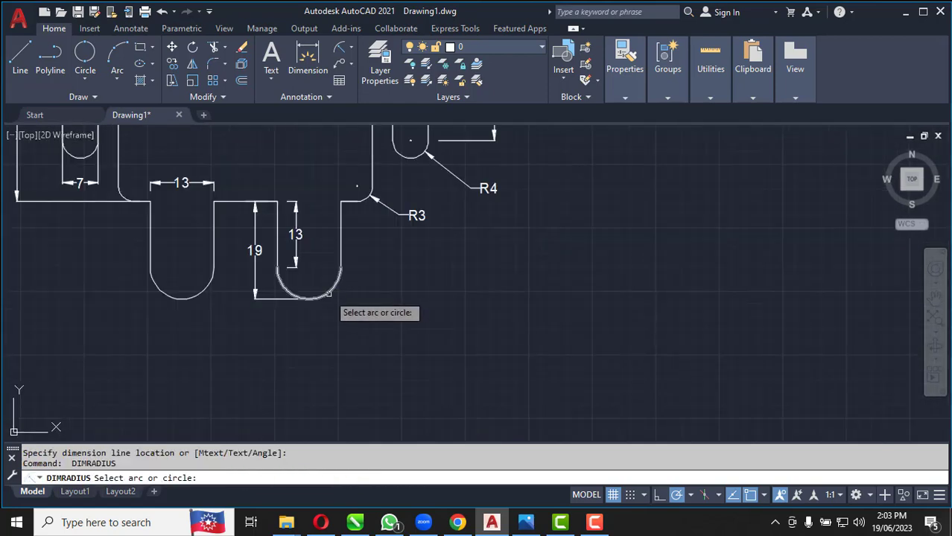
left_click(327, 295)
left_click(353, 322)
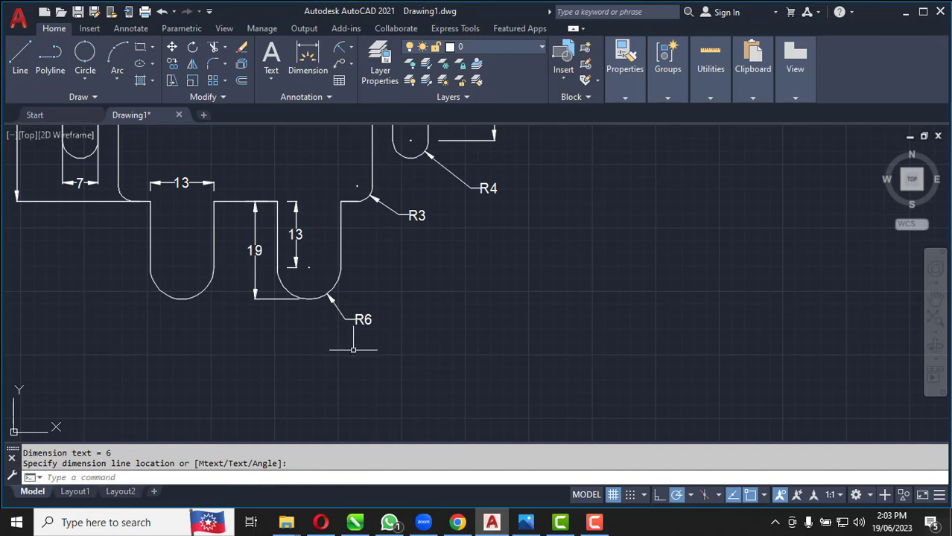
Add an aligned dimension along the left antenna's outer edge, from the head arc to the antenna tip, placed outside the antenna
scroll(356, 365, "down", 5)
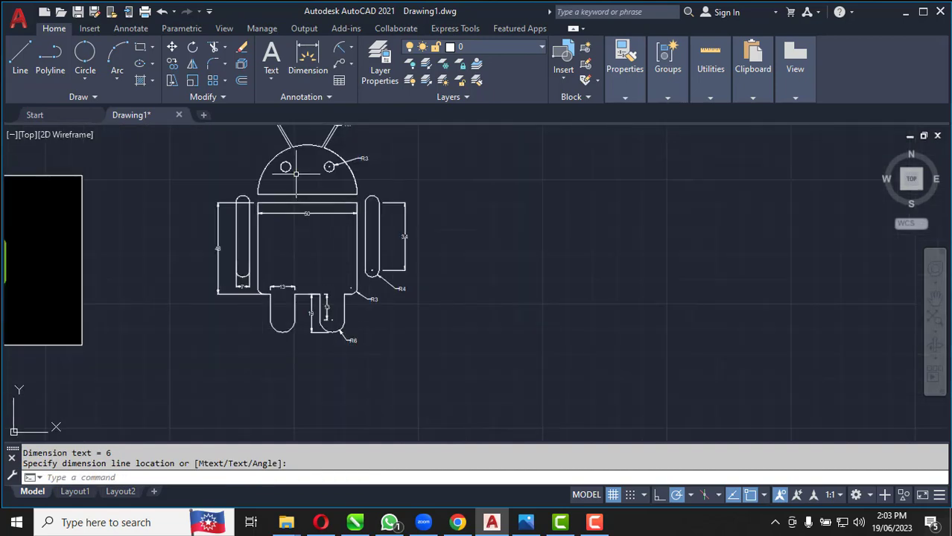
scroll(295, 173, "up", 3)
scroll(290, 163, "down", 3)
scroll(283, 150, "up", 7)
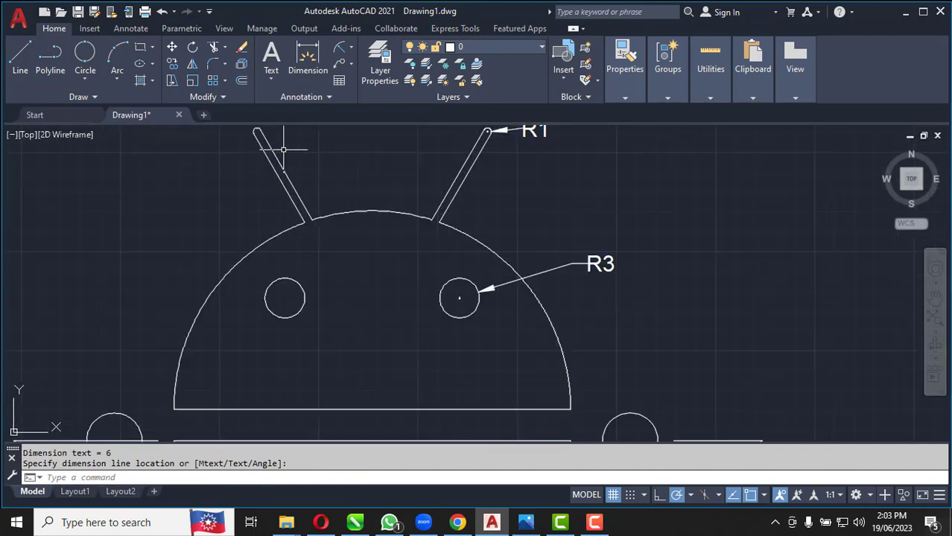
left_click(353, 50)
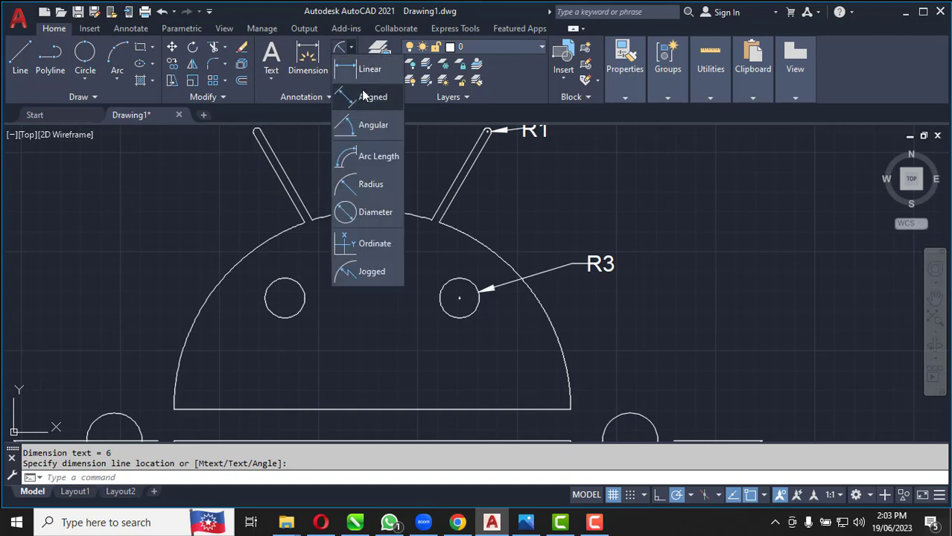
left_click(365, 95)
left_click(305, 221)
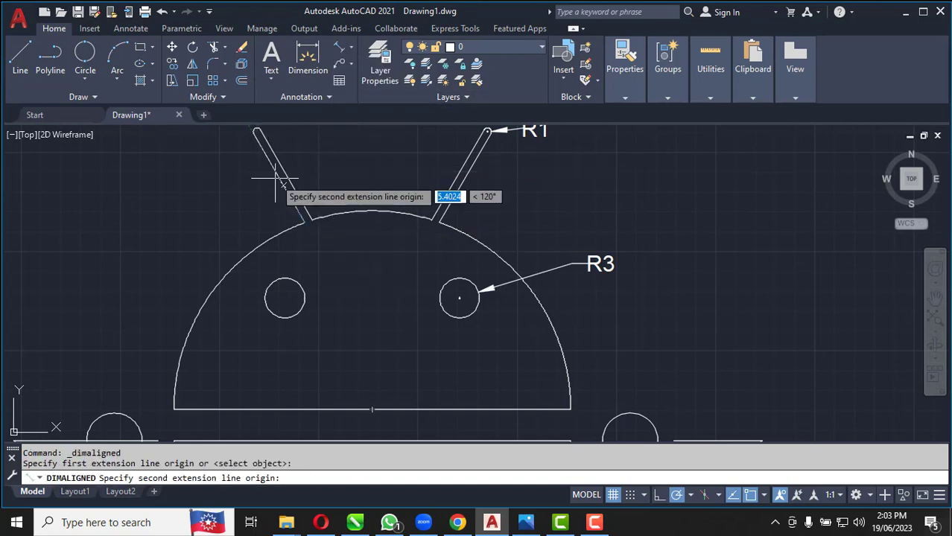
left_click(256, 133)
left_click(261, 189)
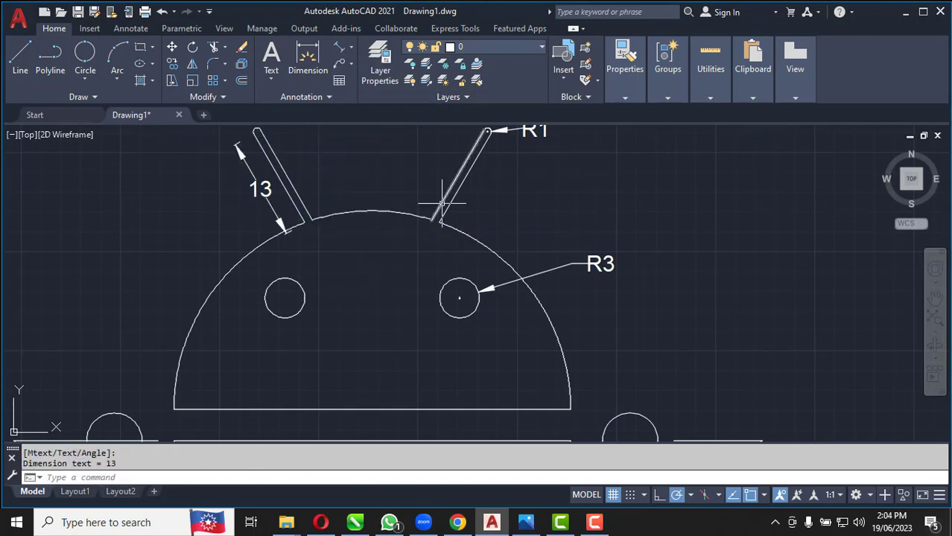
scroll(445, 192, "down", 5)
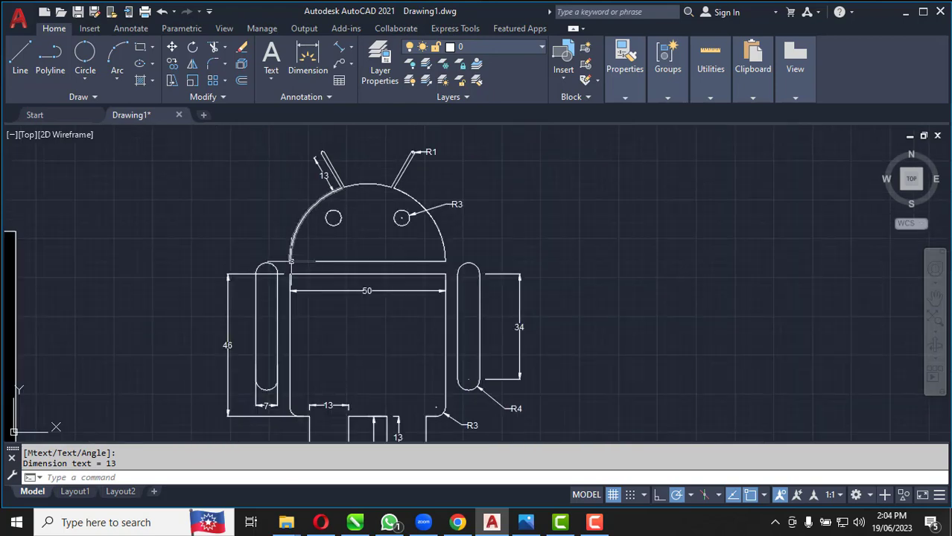
scroll(295, 306, "up", 2)
scroll(309, 216, "down", 2)
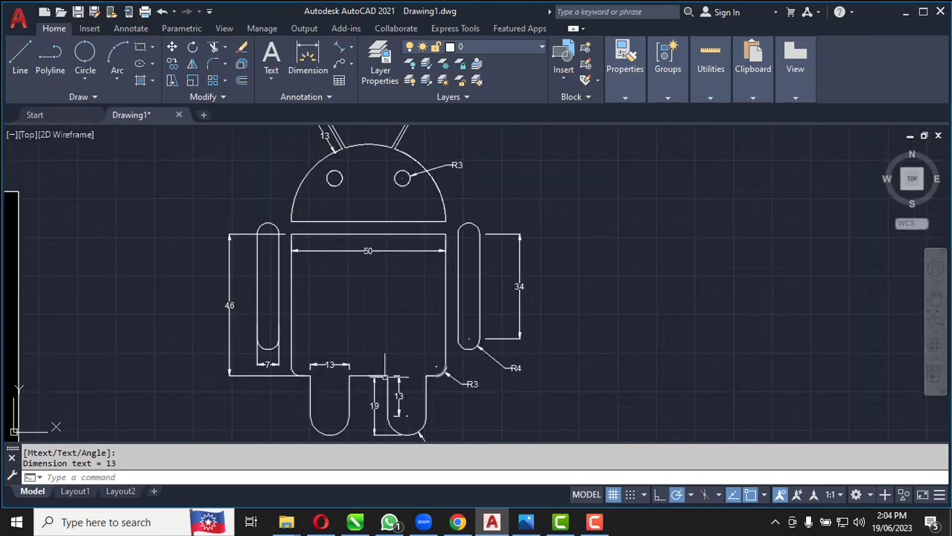
scroll(391, 292, "down", 2)
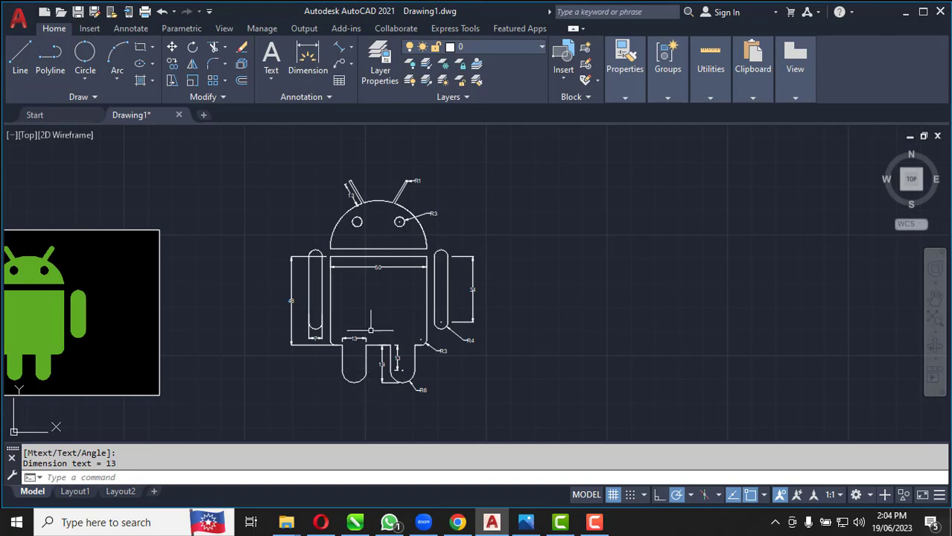
scroll(378, 327, "up", 2)
scroll(376, 331, "down", 2)
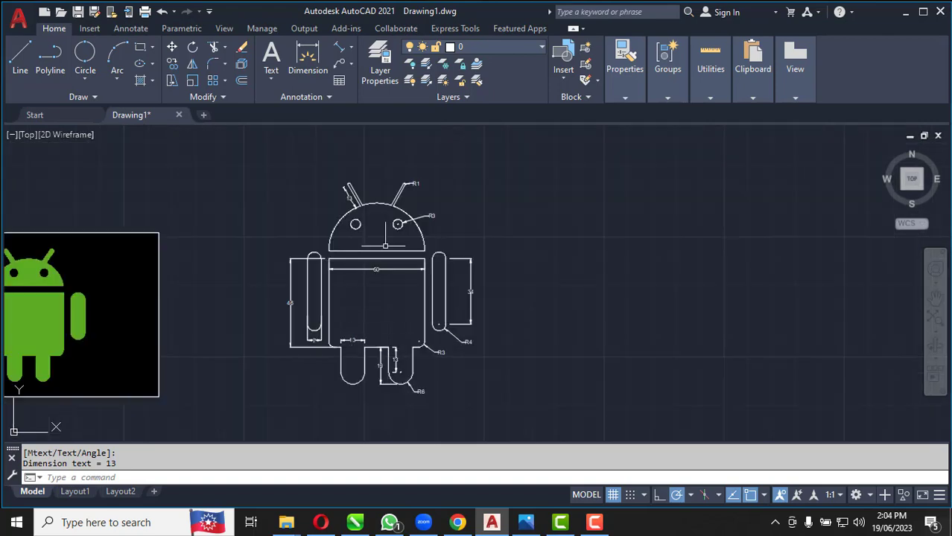